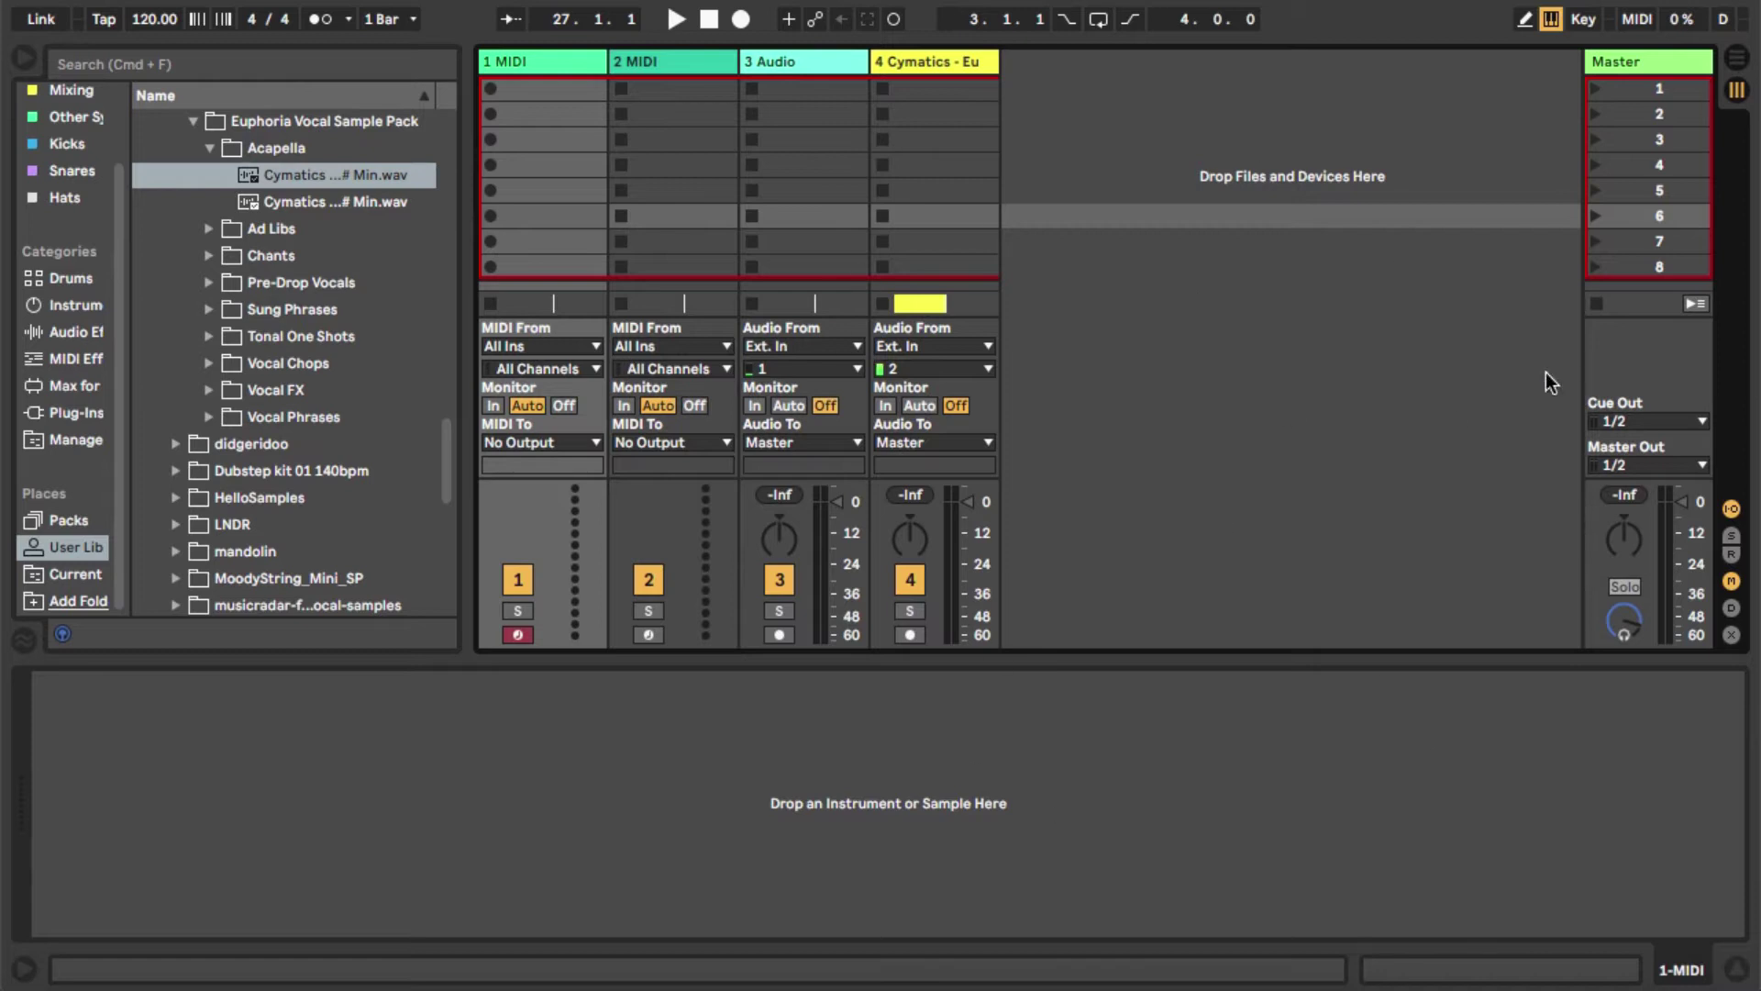
- Switch to the arrangement, fit the track heights and play the dry acapella clip from the start
{"action": "left_click", "coordinate": [1735, 61]}
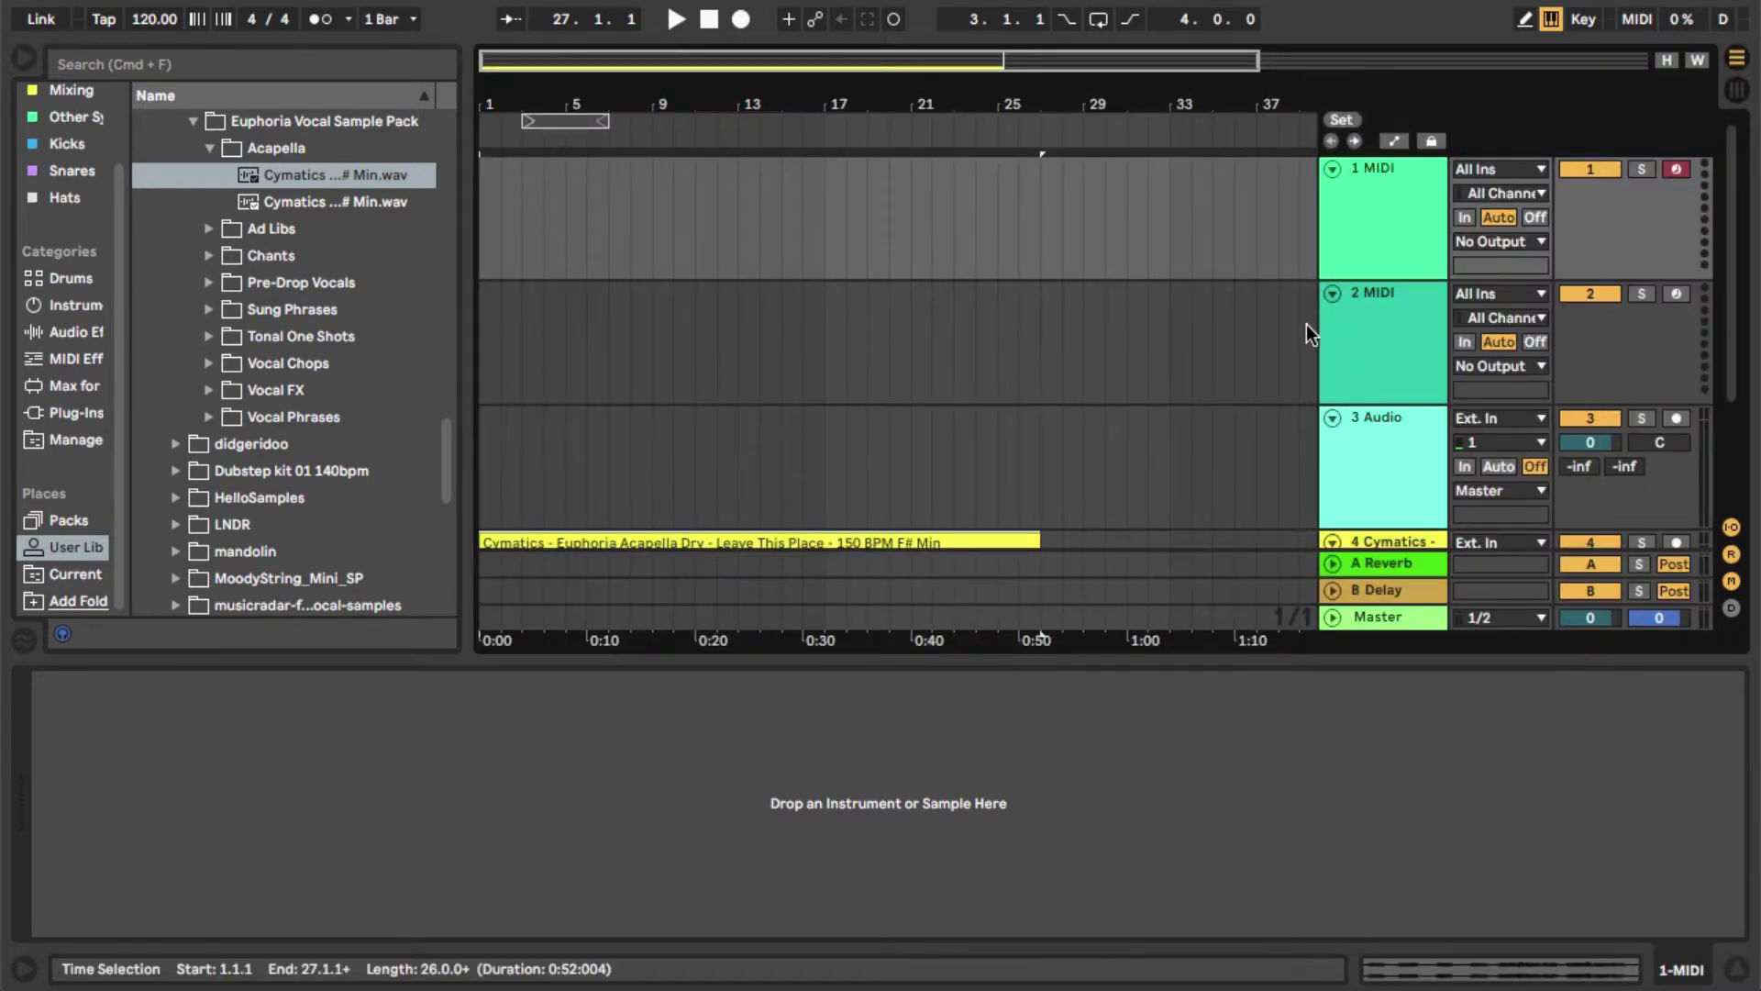
{"action": "key", "text": "h"}
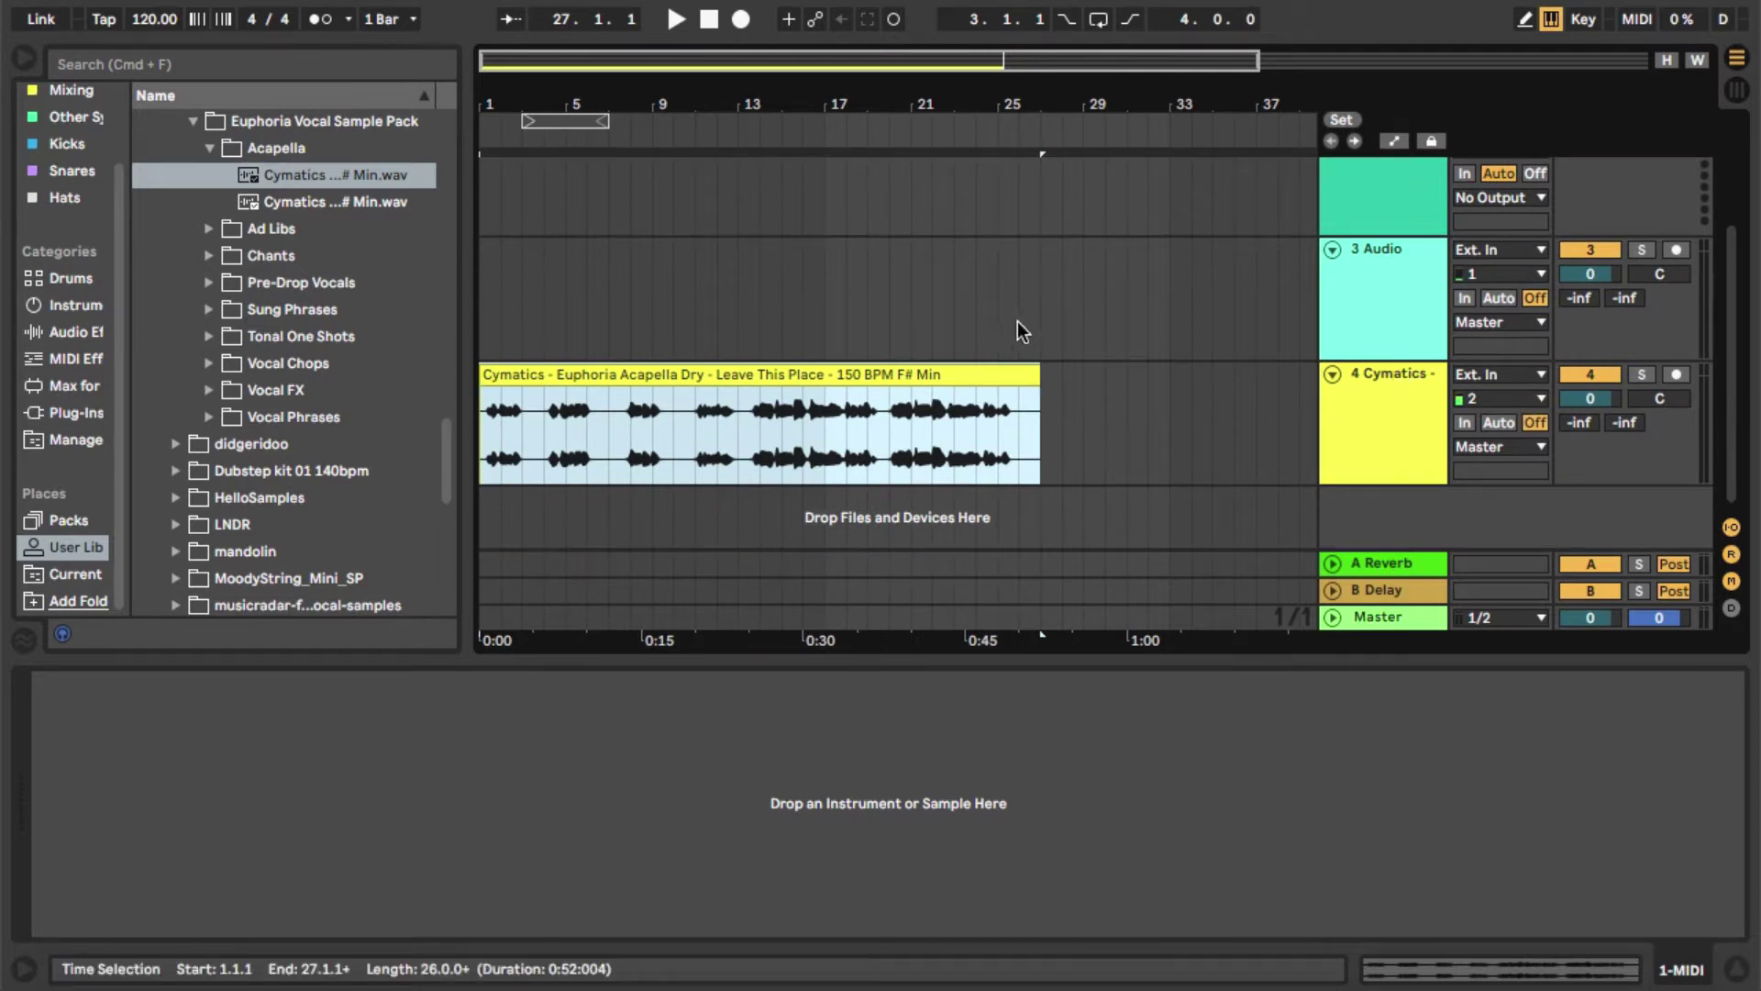
{"action": "left_click", "coordinate": [580, 377]}
{"action": "key", "text": "space"}
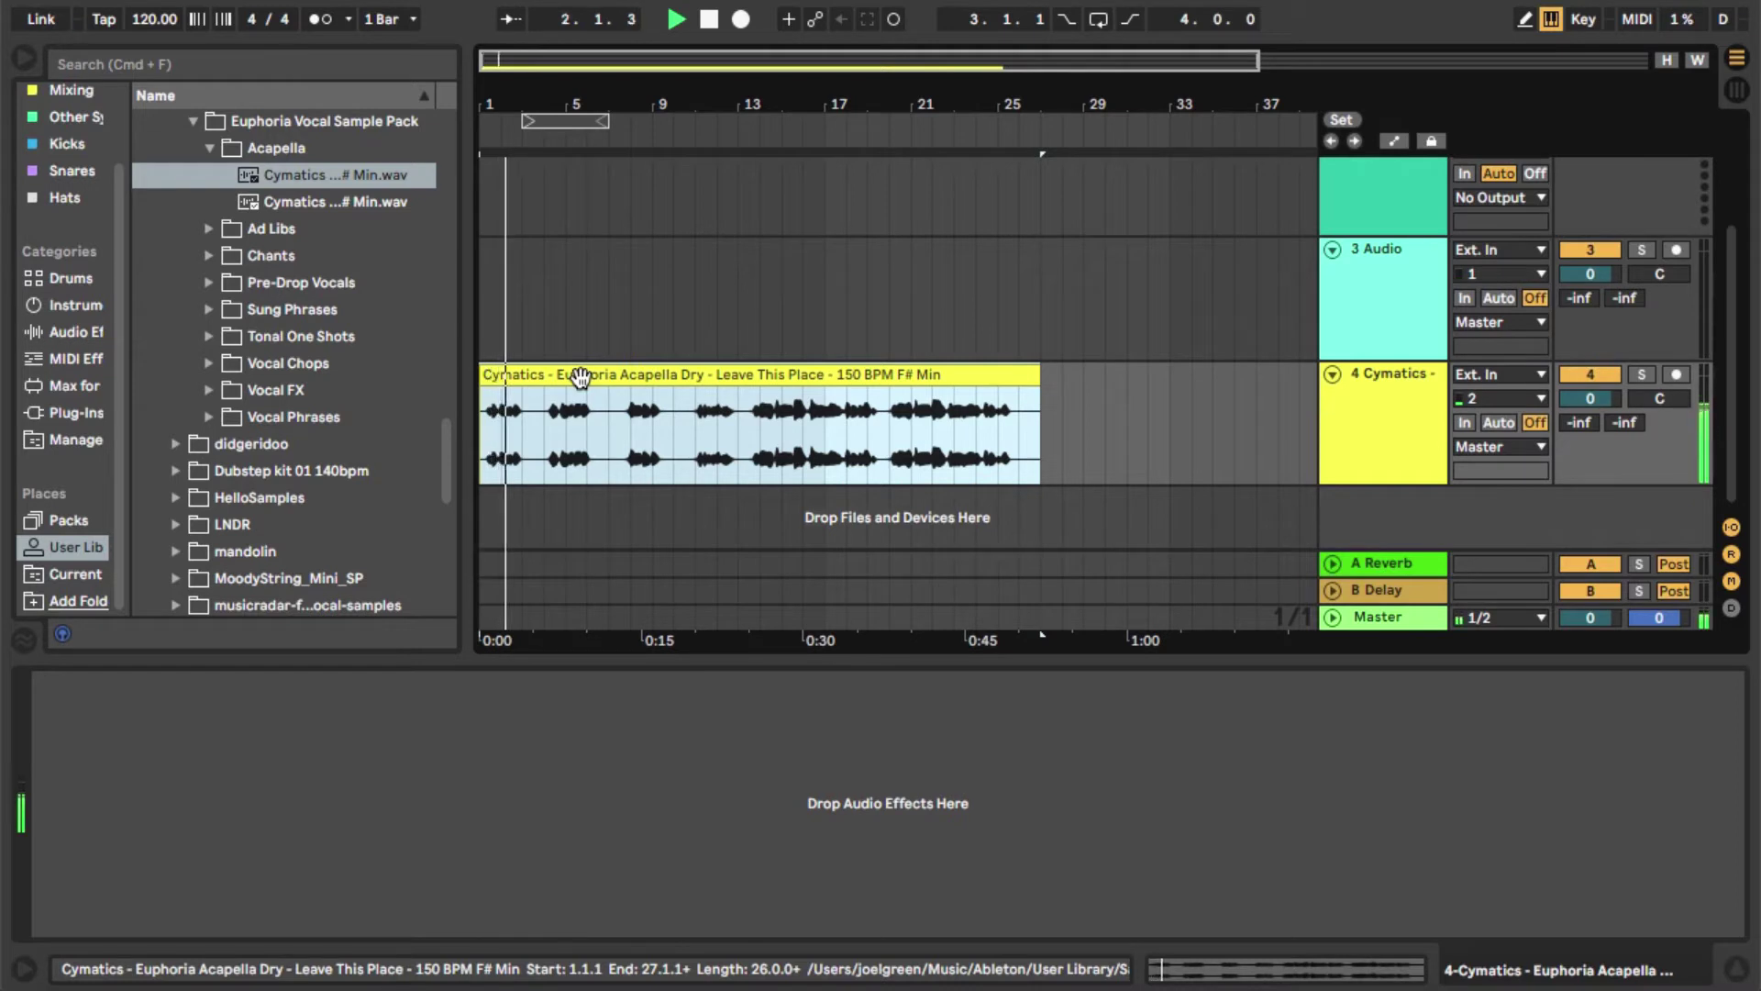
{"action": "key", "text": "space"}
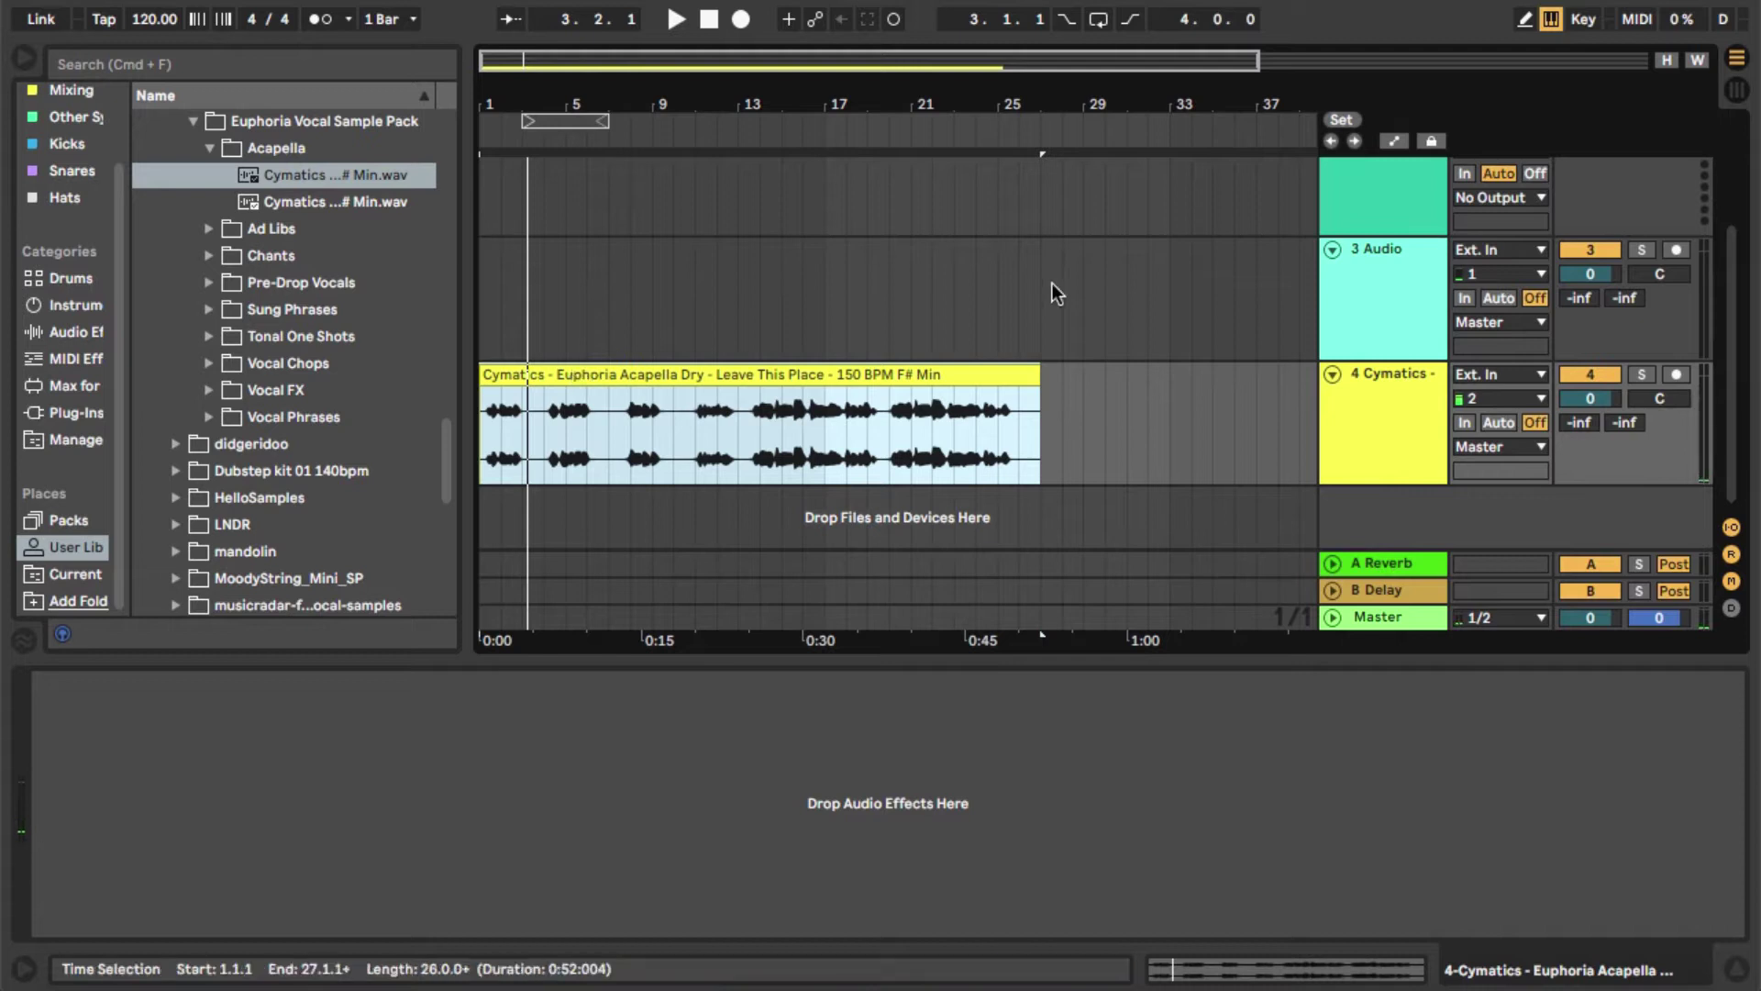
- Insert the Raum reverb from the Main FX collection directly on the acapella vocal track
{"action": "left_click", "coordinate": [1358, 443]}
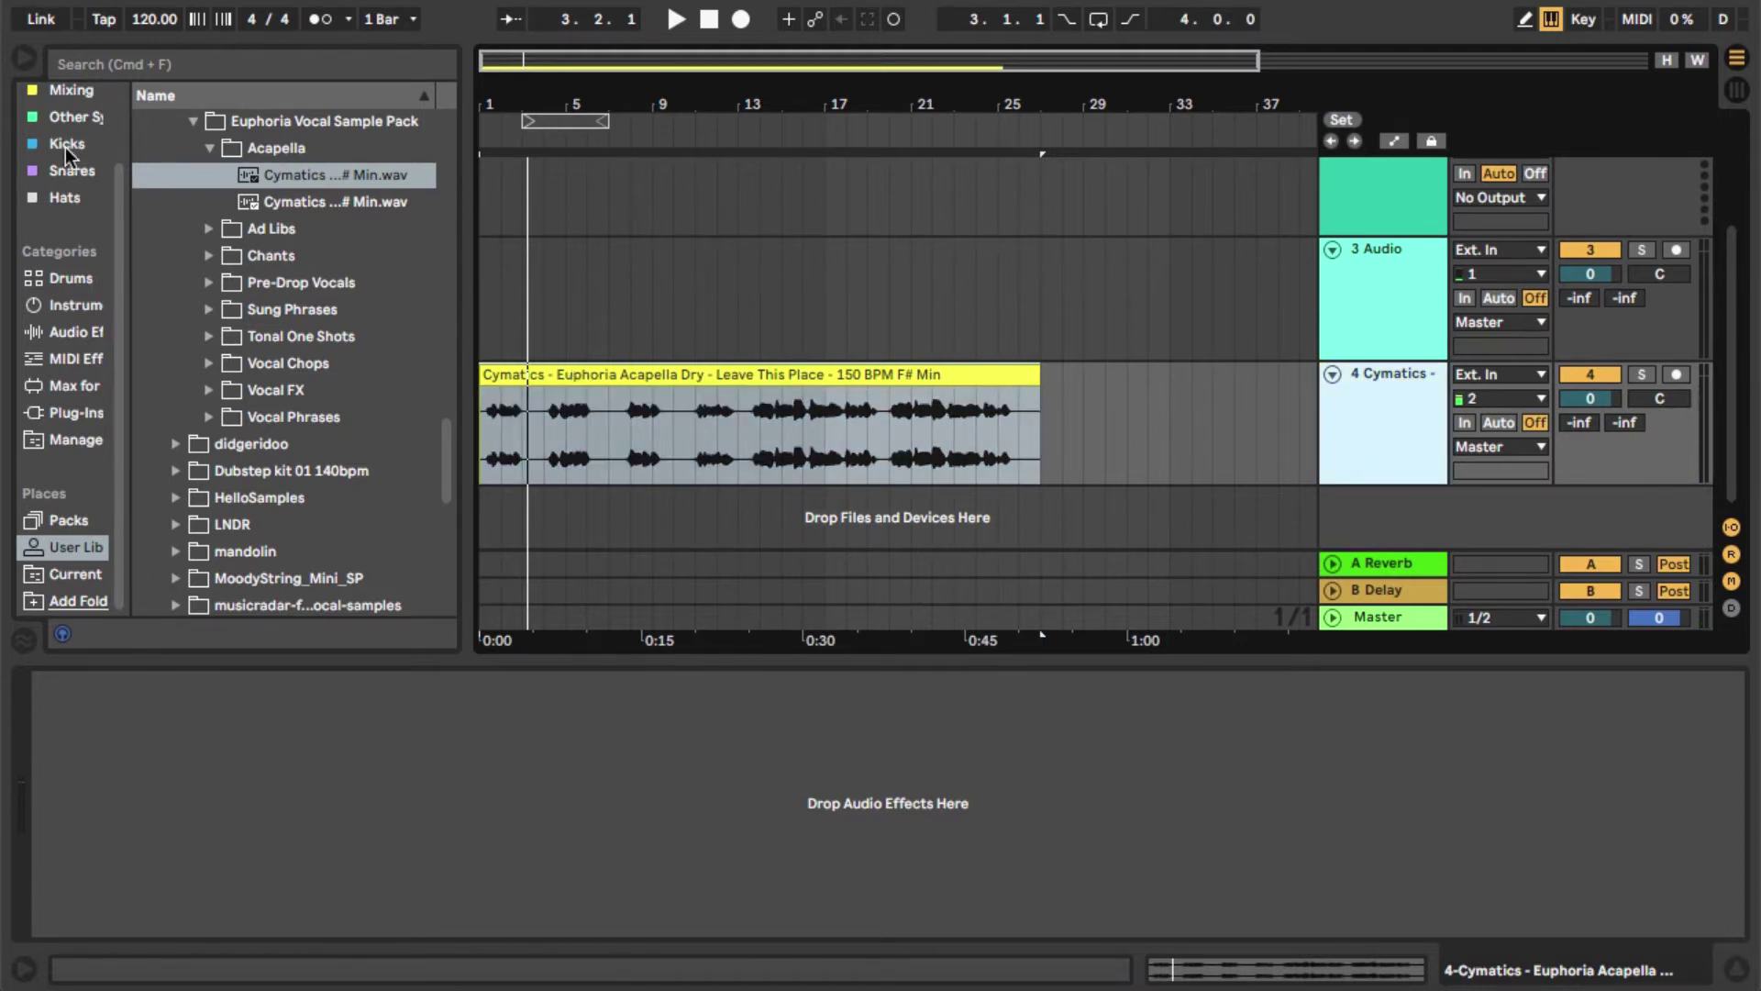
{"action": "scroll", "coordinate": [66, 152], "scroll_direction": "up", "scroll_amount": 3}
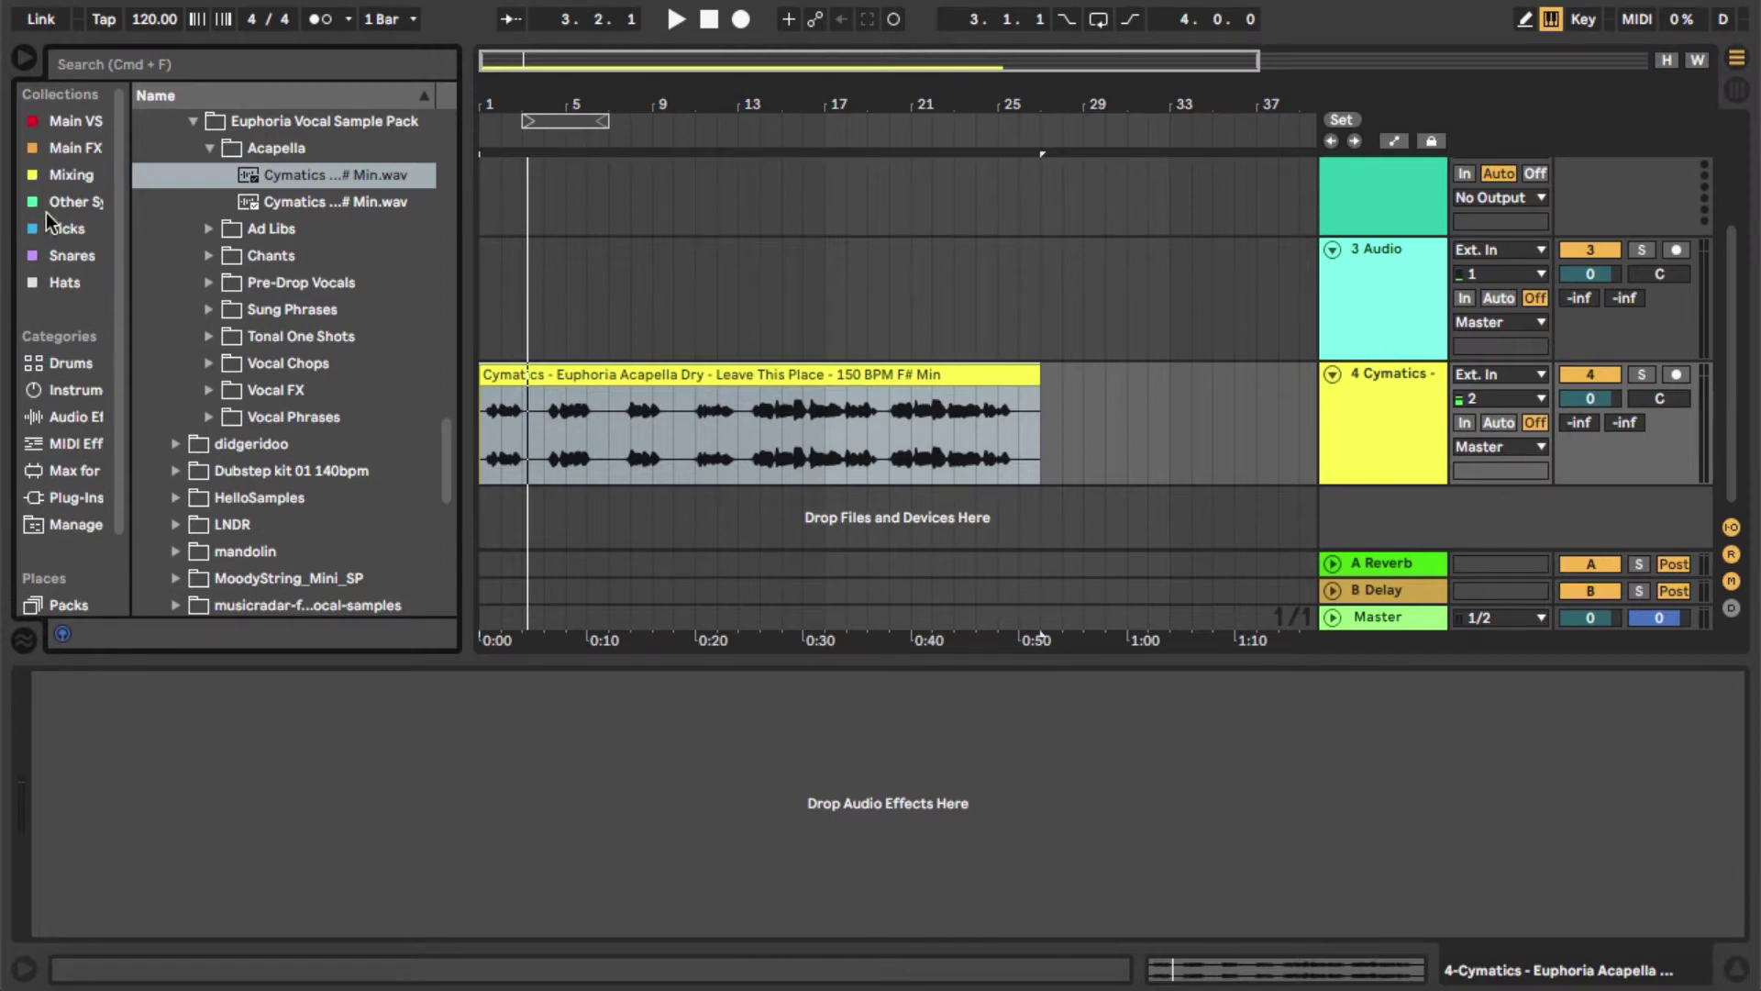
{"action": "left_click", "coordinate": [65, 146]}
{"action": "scroll", "coordinate": [229, 393], "scroll_direction": "down", "scroll_amount": 6}
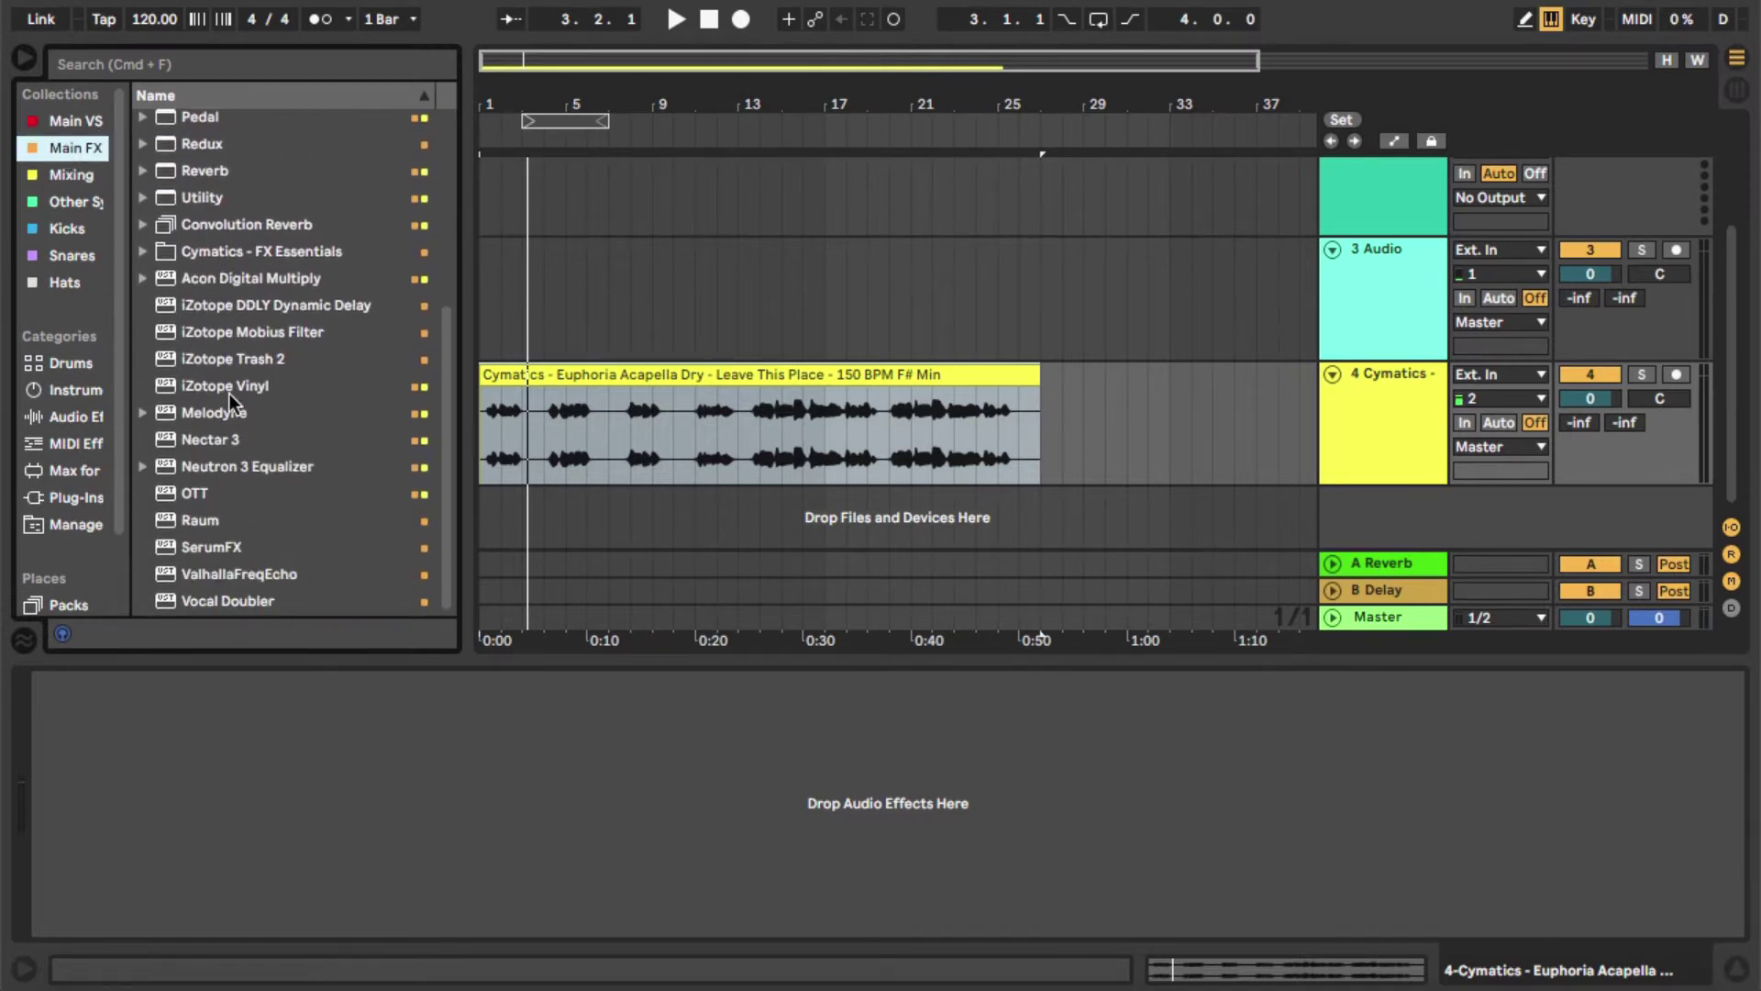
{"action": "left_click_drag", "start_coordinate": [189, 527], "coordinate": [274, 842]}
- Set Raum's decay to 2.9 s and its mix to 32 % during playback of the vocal
{"action": "mouse_move", "coordinate": [958, 455]}
{"action": "left_mouse_down"}
{"action": "mouse_move", "coordinate": [959, 480]}
{"action": "mouse_move", "coordinate": [965, 457]}
{"action": "left_mouse_up"}
{"action": "key", "text": "space"}
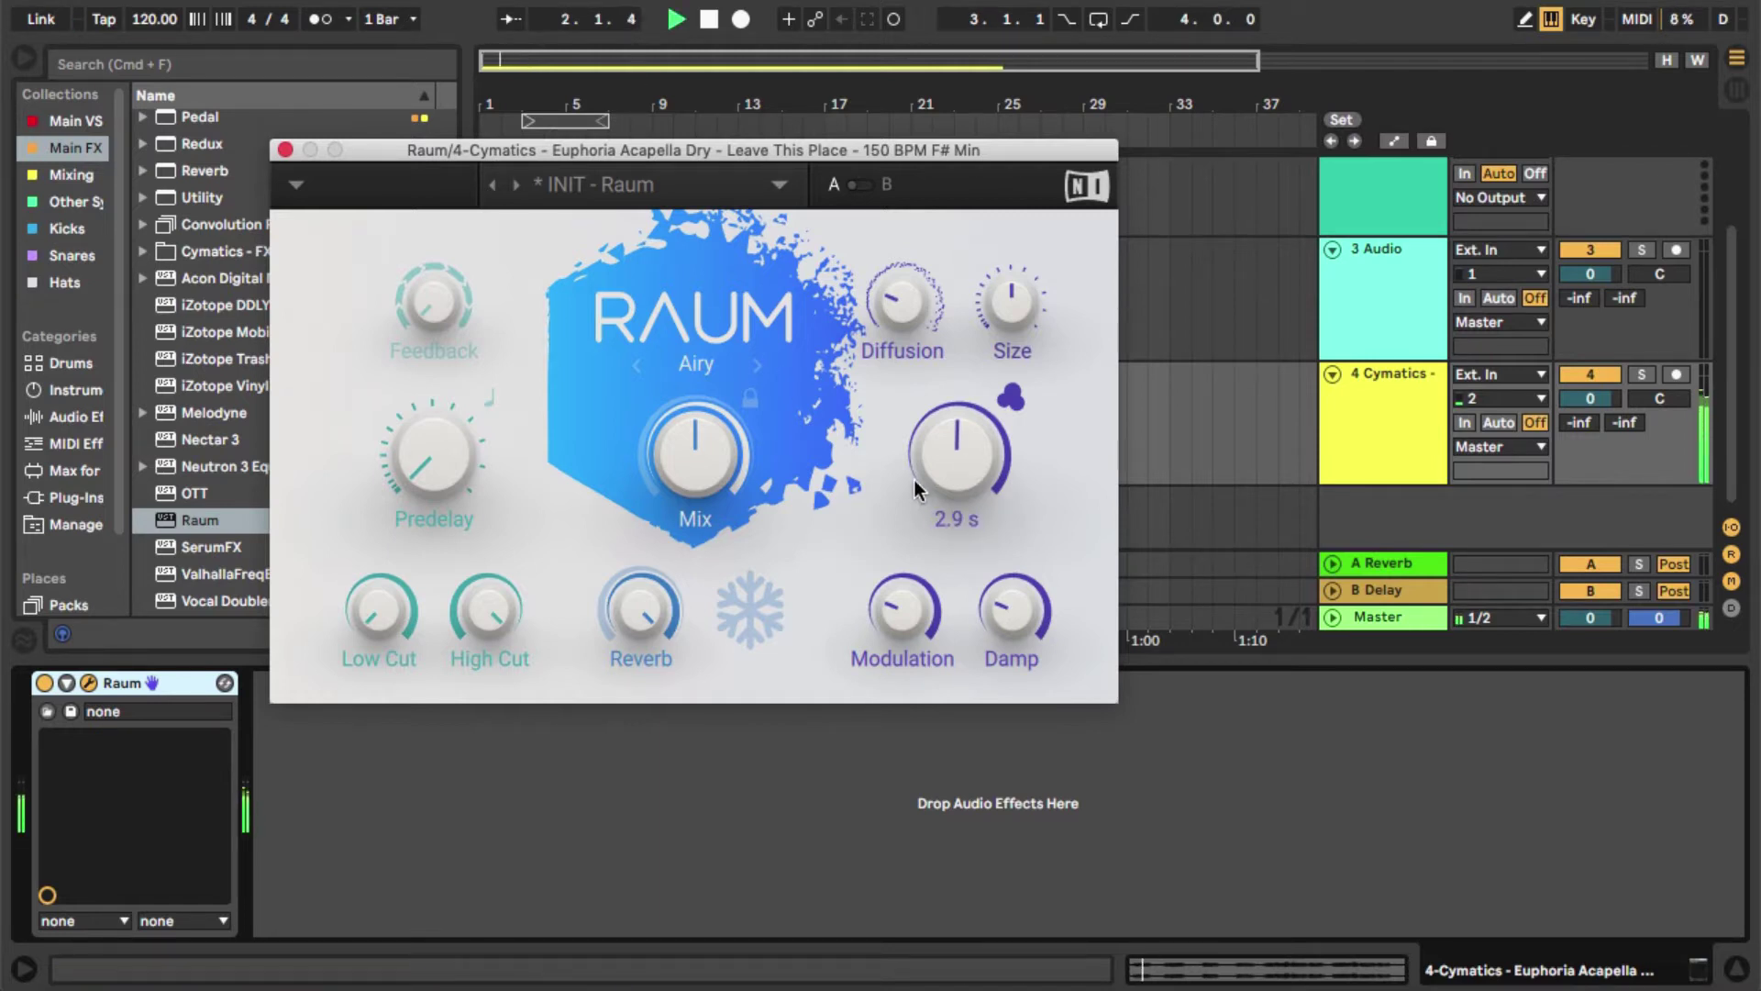
{"action": "left_click_drag", "start_coordinate": [692, 454], "coordinate": [692, 470]}
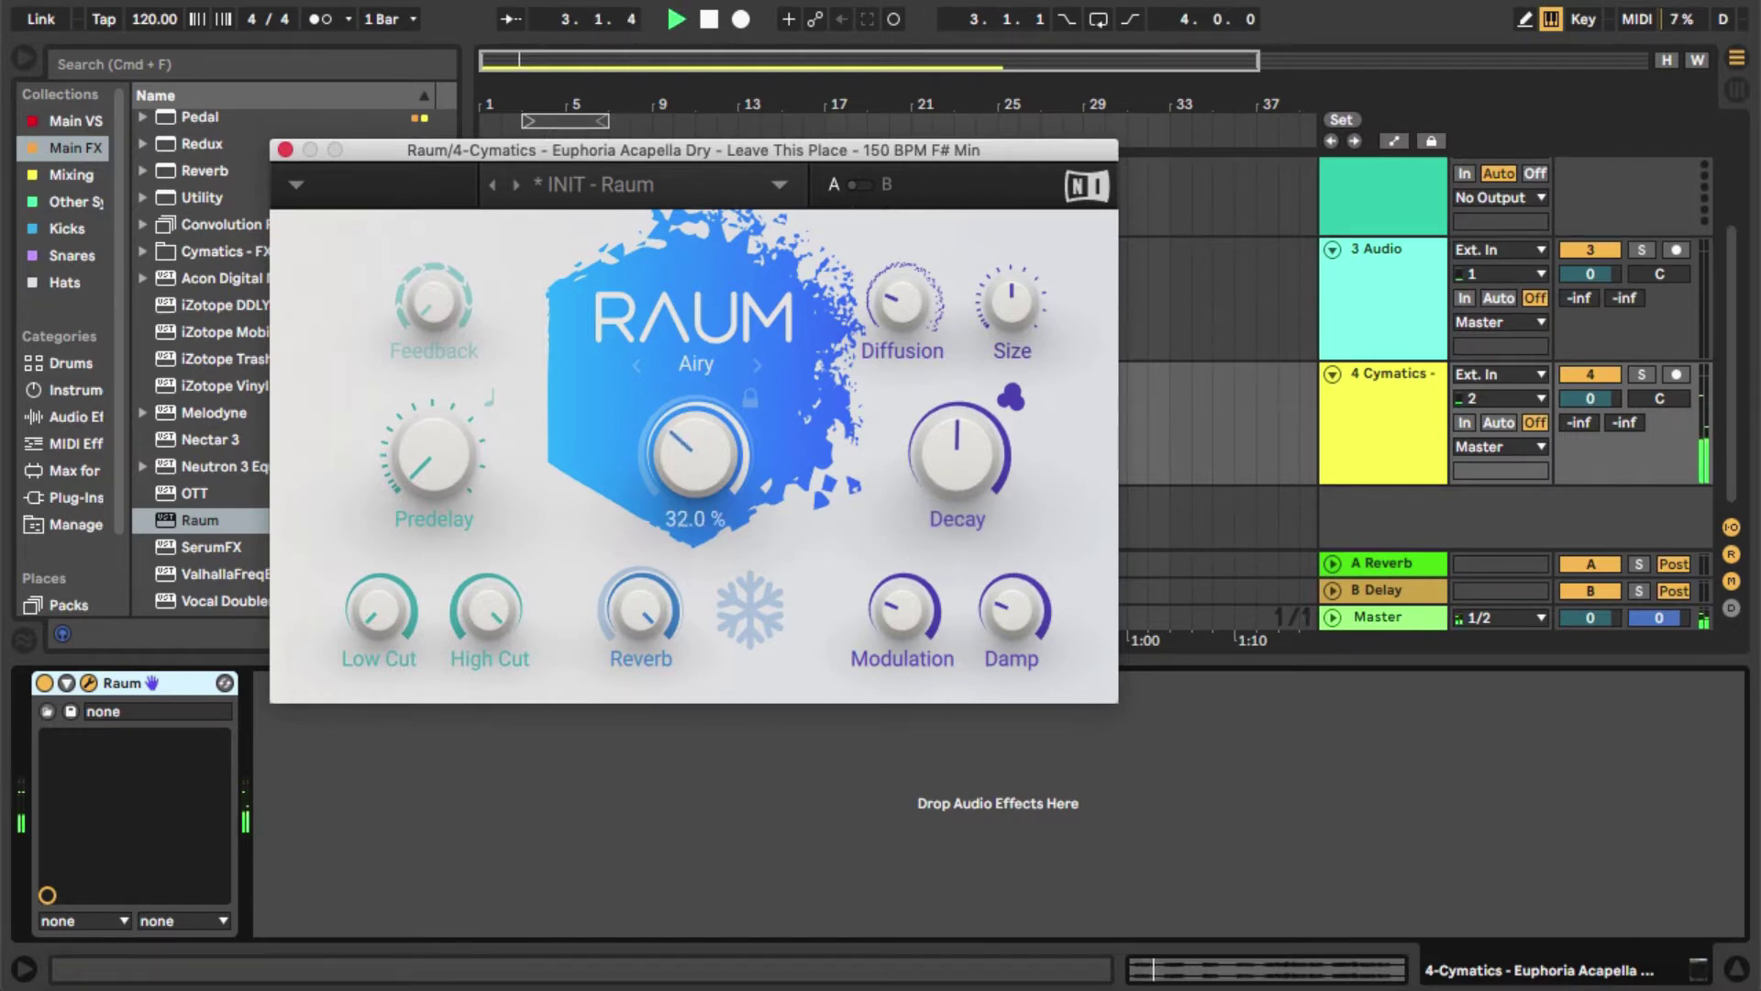
- Stop playback and remove Raum from the acapella vocal track
{"action": "left_click", "coordinate": [286, 149]}
{"action": "key", "text": "space"}
{"action": "mouse_move", "coordinate": [758, 476]}
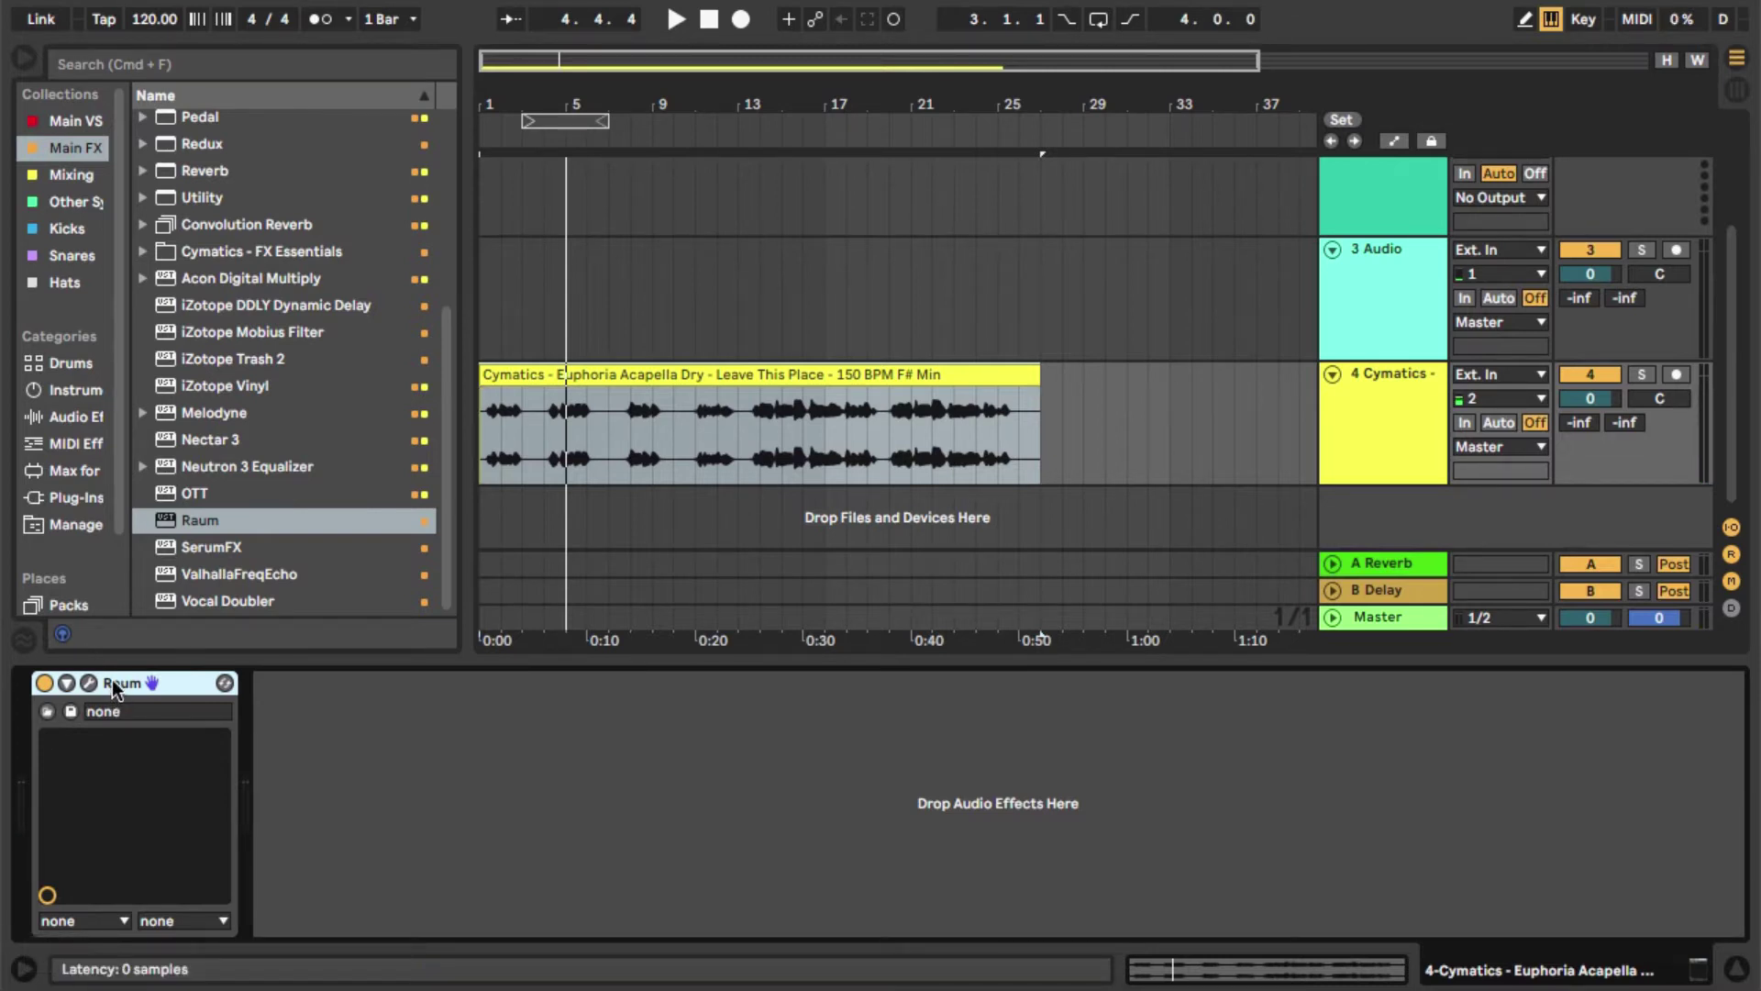
{"action": "key", "text": "Delete"}
- Hide the return tracks and show them again
{"action": "left_click", "coordinate": [1390, 420]}
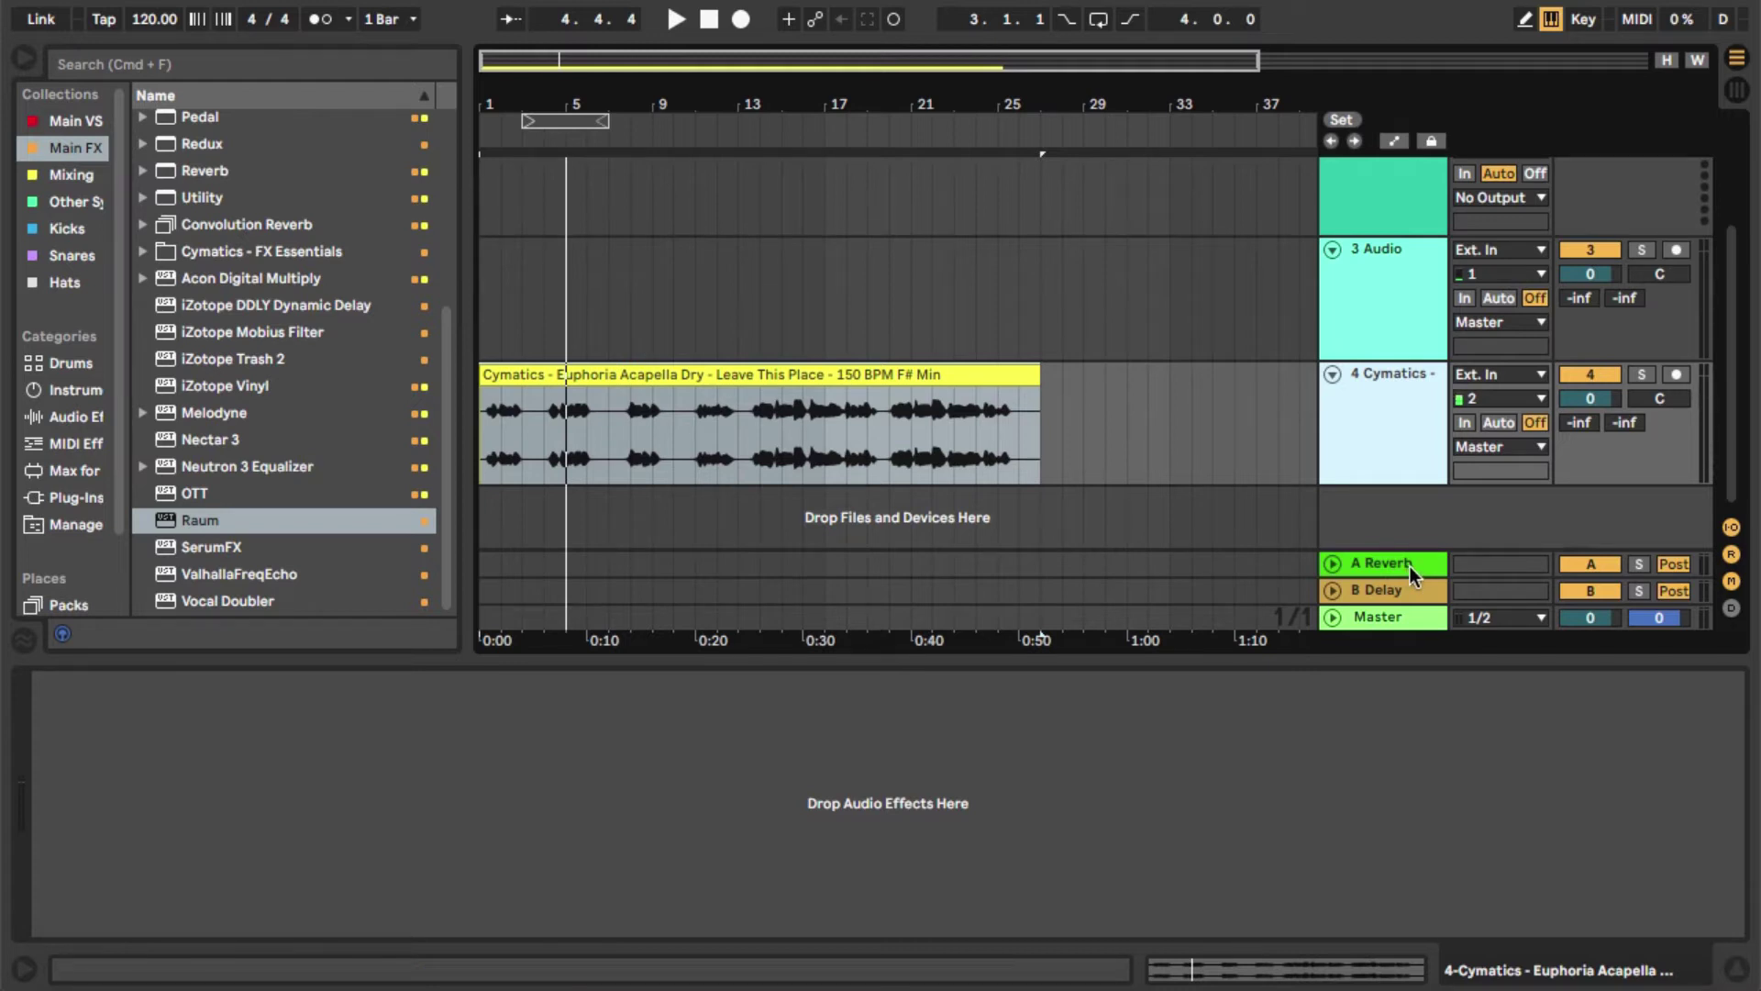
{"action": "left_click", "coordinate": [1731, 554]}
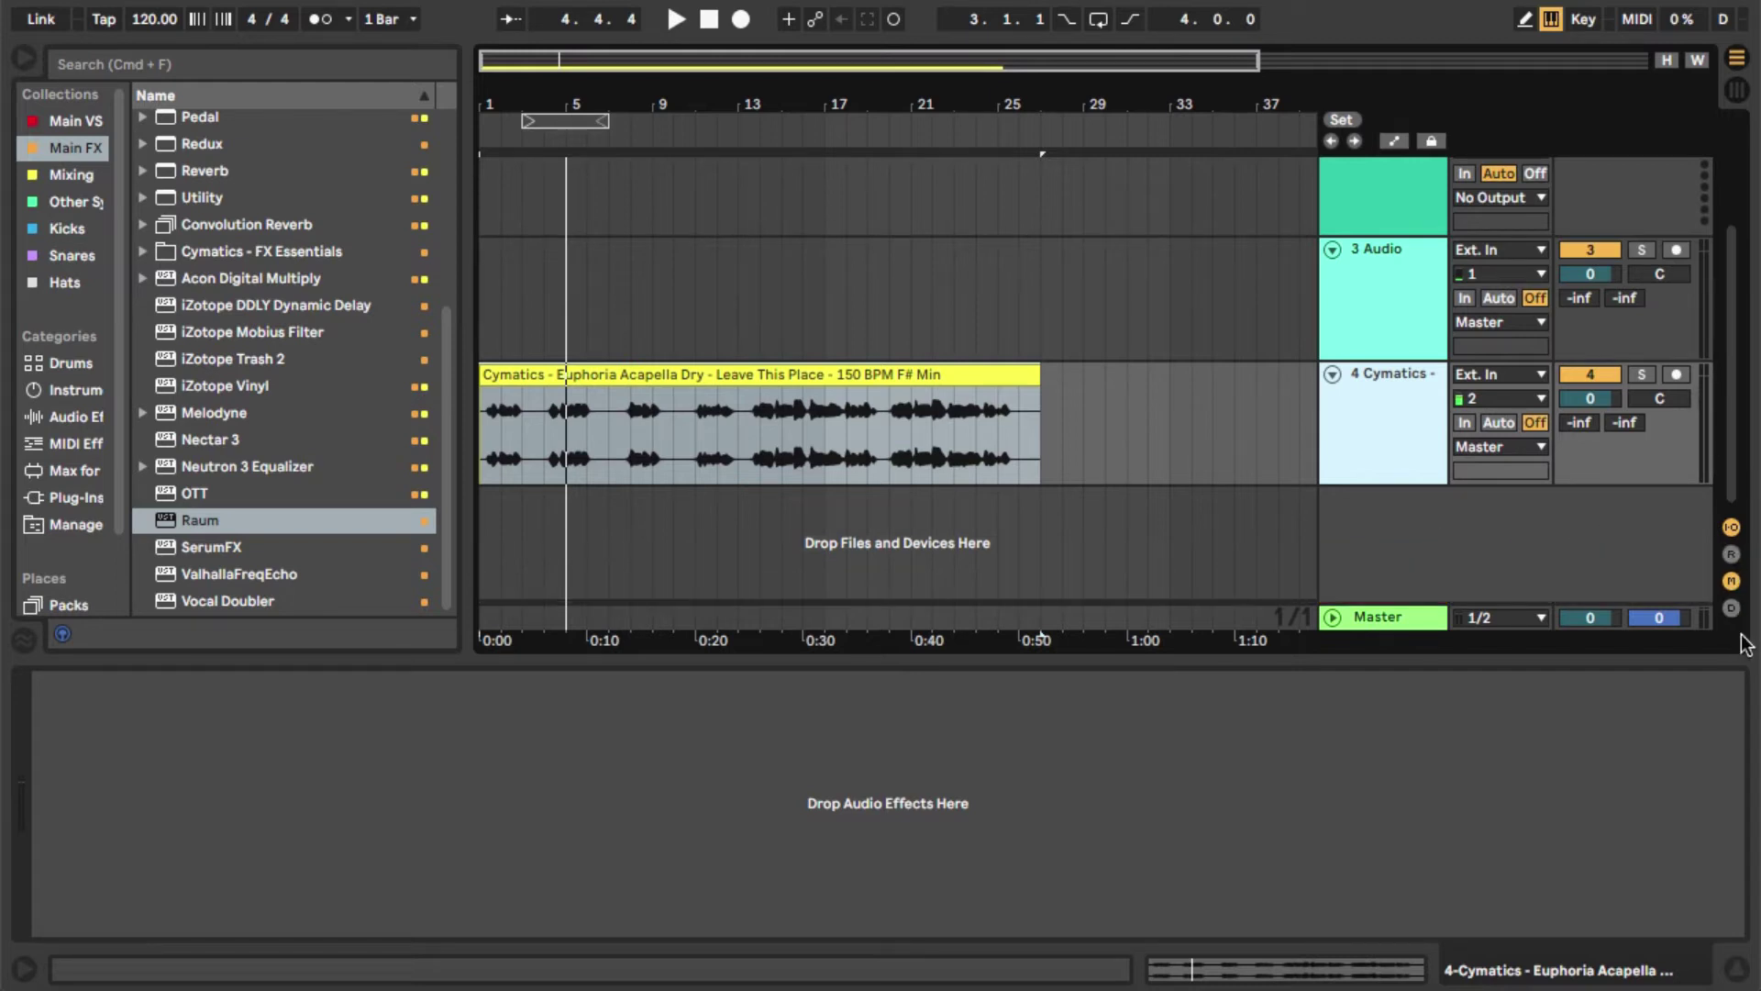
{"action": "left_click", "coordinate": [1732, 555]}
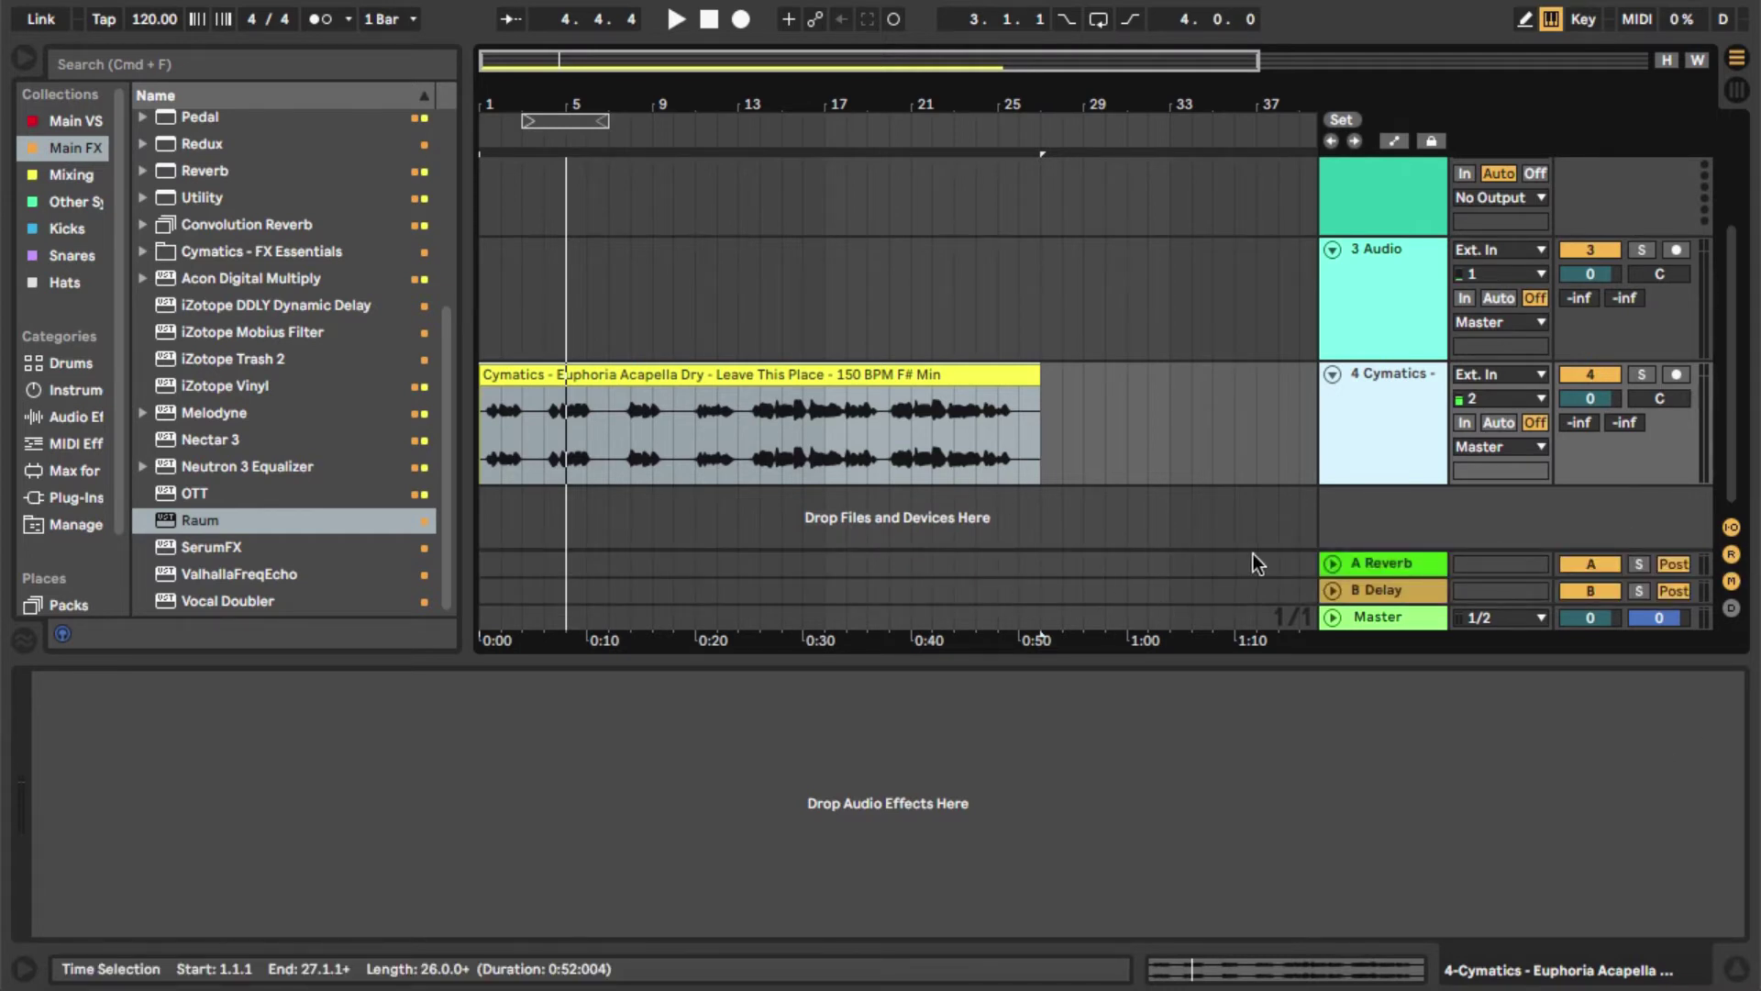
- Replace the Reverb device on return track A with Raum
{"action": "left_click", "coordinate": [1376, 564]}
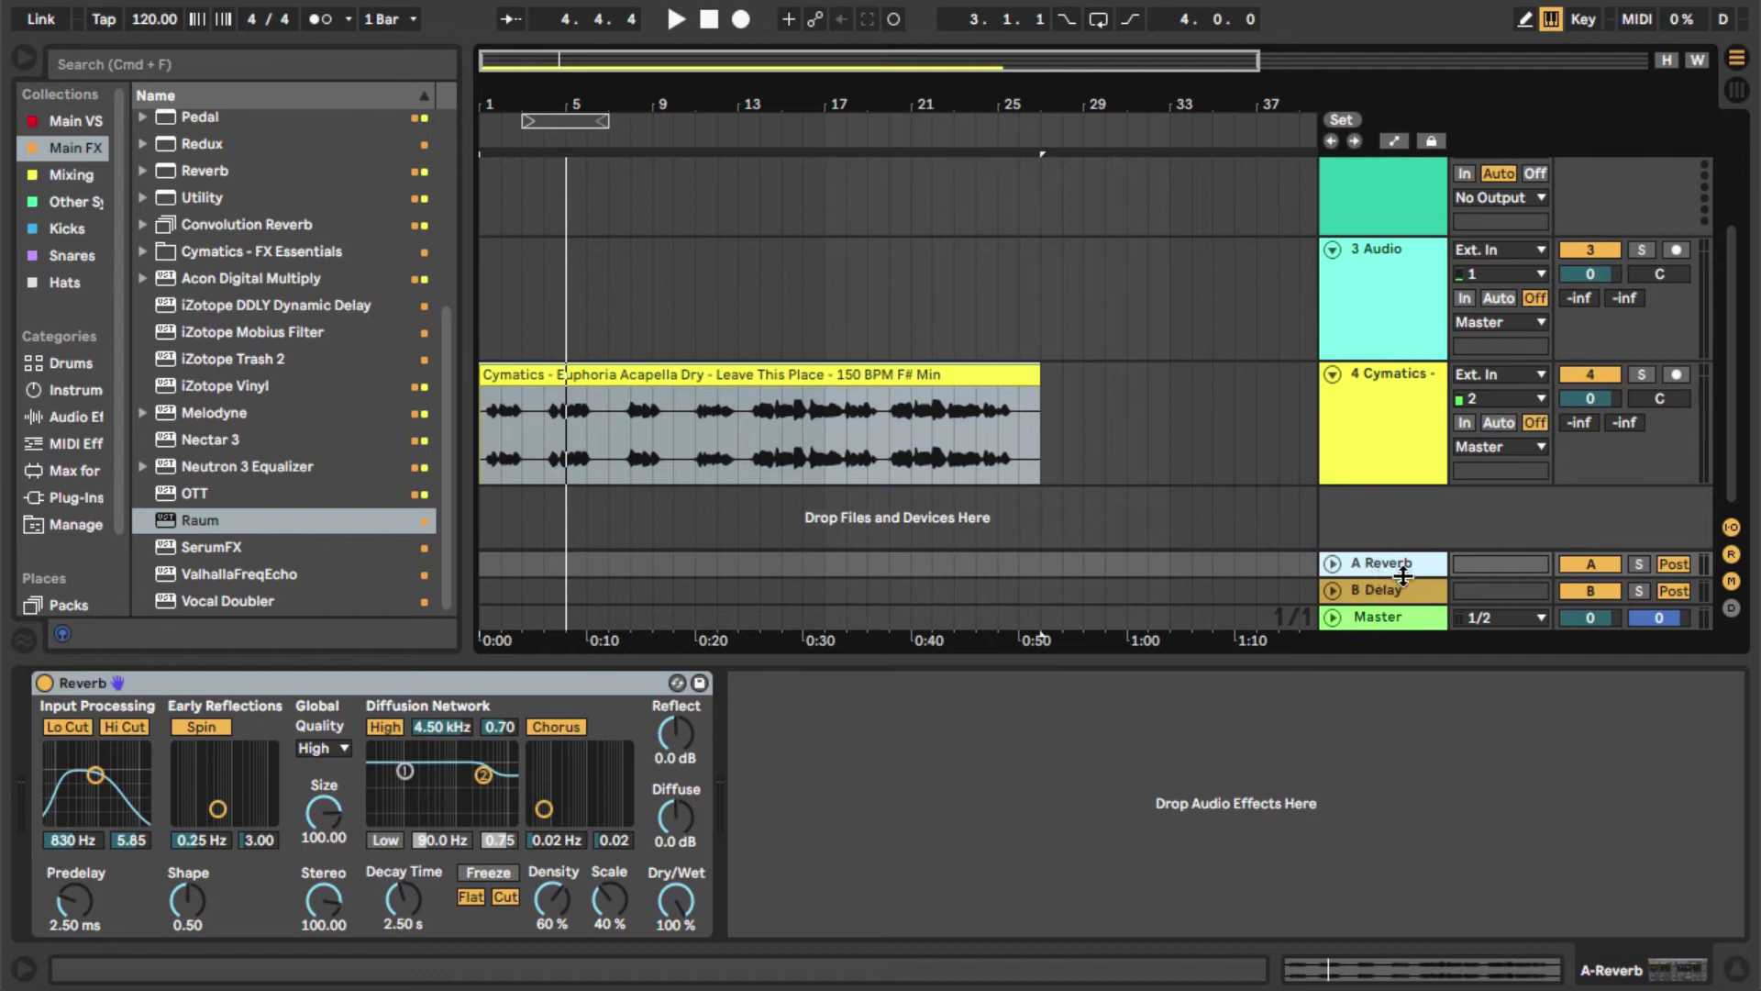
{"action": "left_click", "coordinate": [283, 679]}
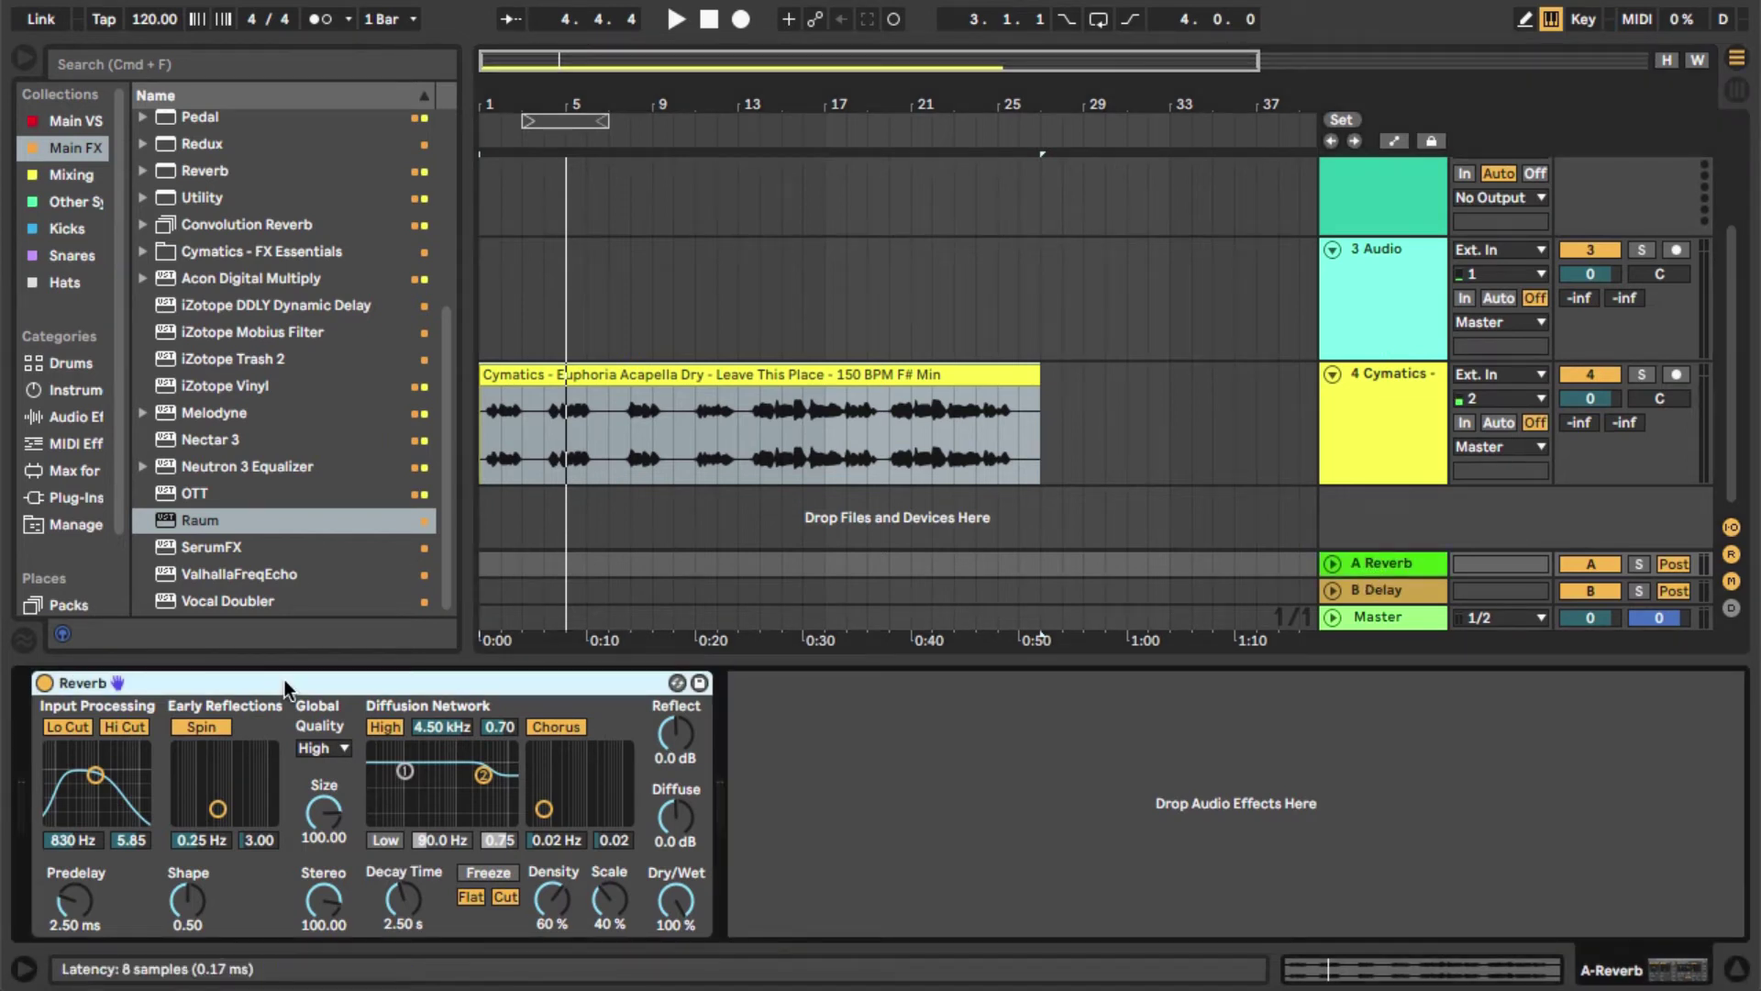
{"action": "key", "text": "Delete"}
{"action": "left_click_drag", "start_coordinate": [207, 521], "coordinate": [224, 747]}
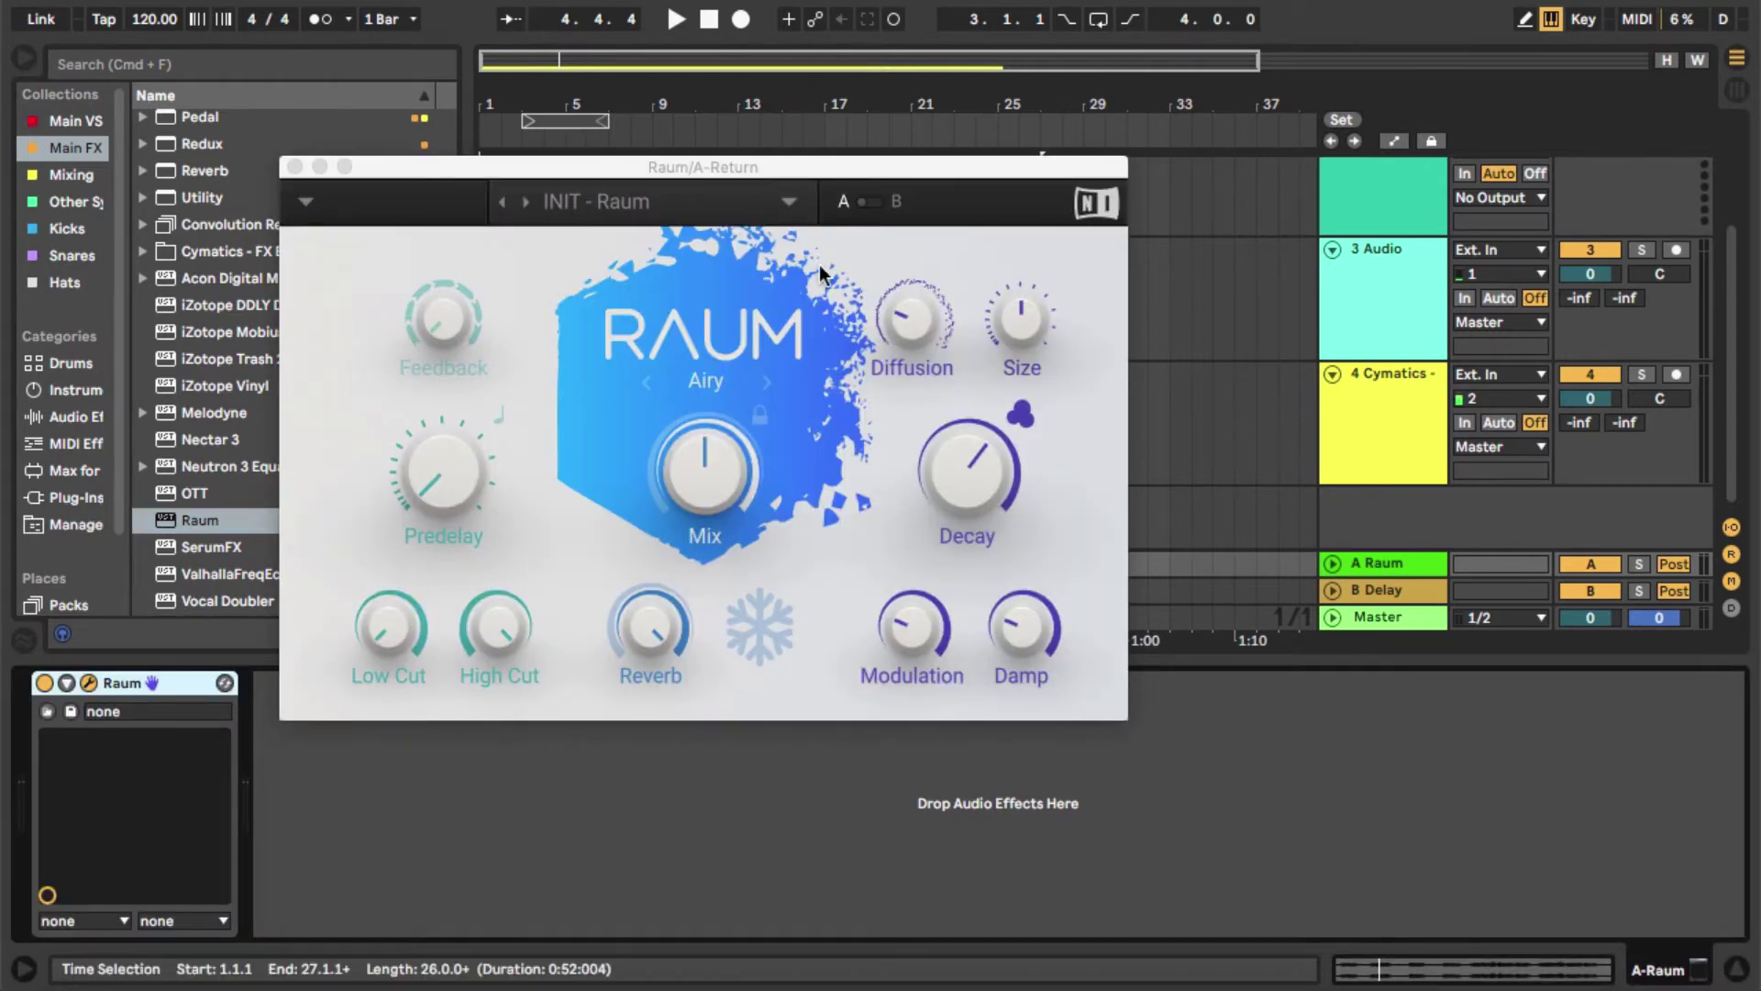
- Set Raum's mix on return A to fully wet, shorten its decay and close its window
{"action": "left_click_drag", "start_coordinate": [691, 496], "coordinate": [772, 422]}
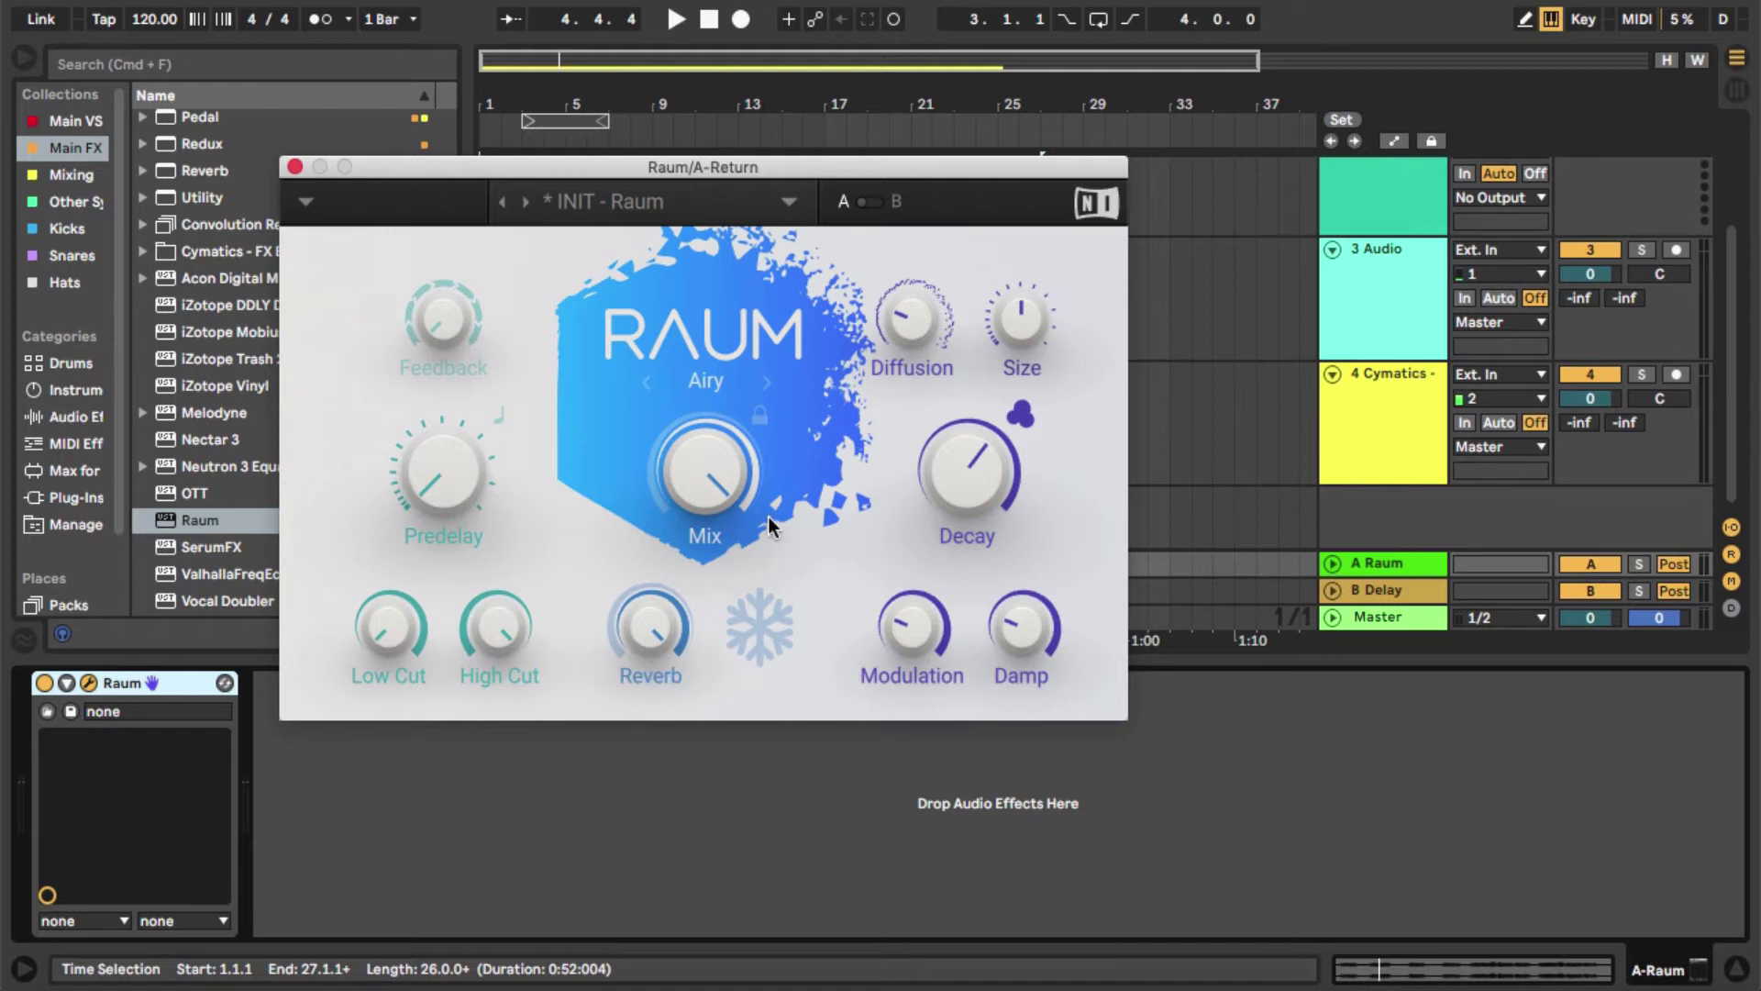
{"action": "left_click_drag", "start_coordinate": [965, 472], "coordinate": [965, 532]}
{"action": "left_click", "coordinate": [295, 167]}
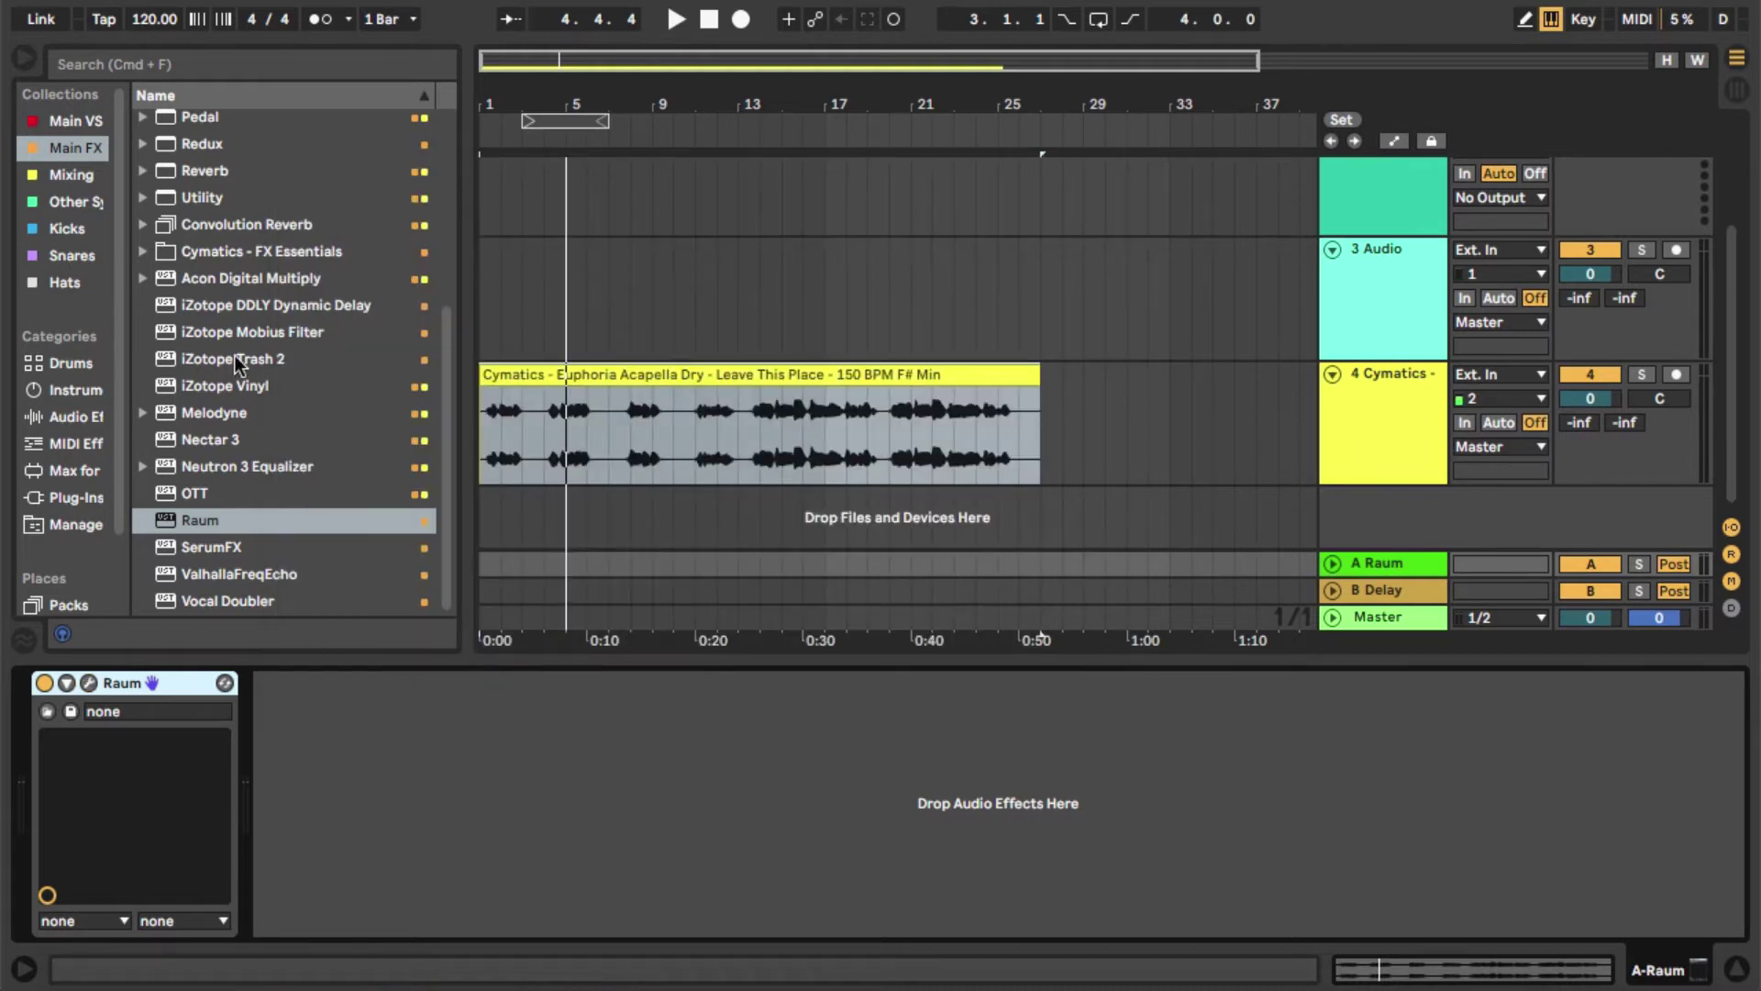
- Insert EQ Eight before Raum on return A, with a steep low cut at 177 Hz and a high cut at 19.4 kHz
{"action": "scroll", "coordinate": [321, 303], "scroll_direction": "up", "scroll_amount": 6}
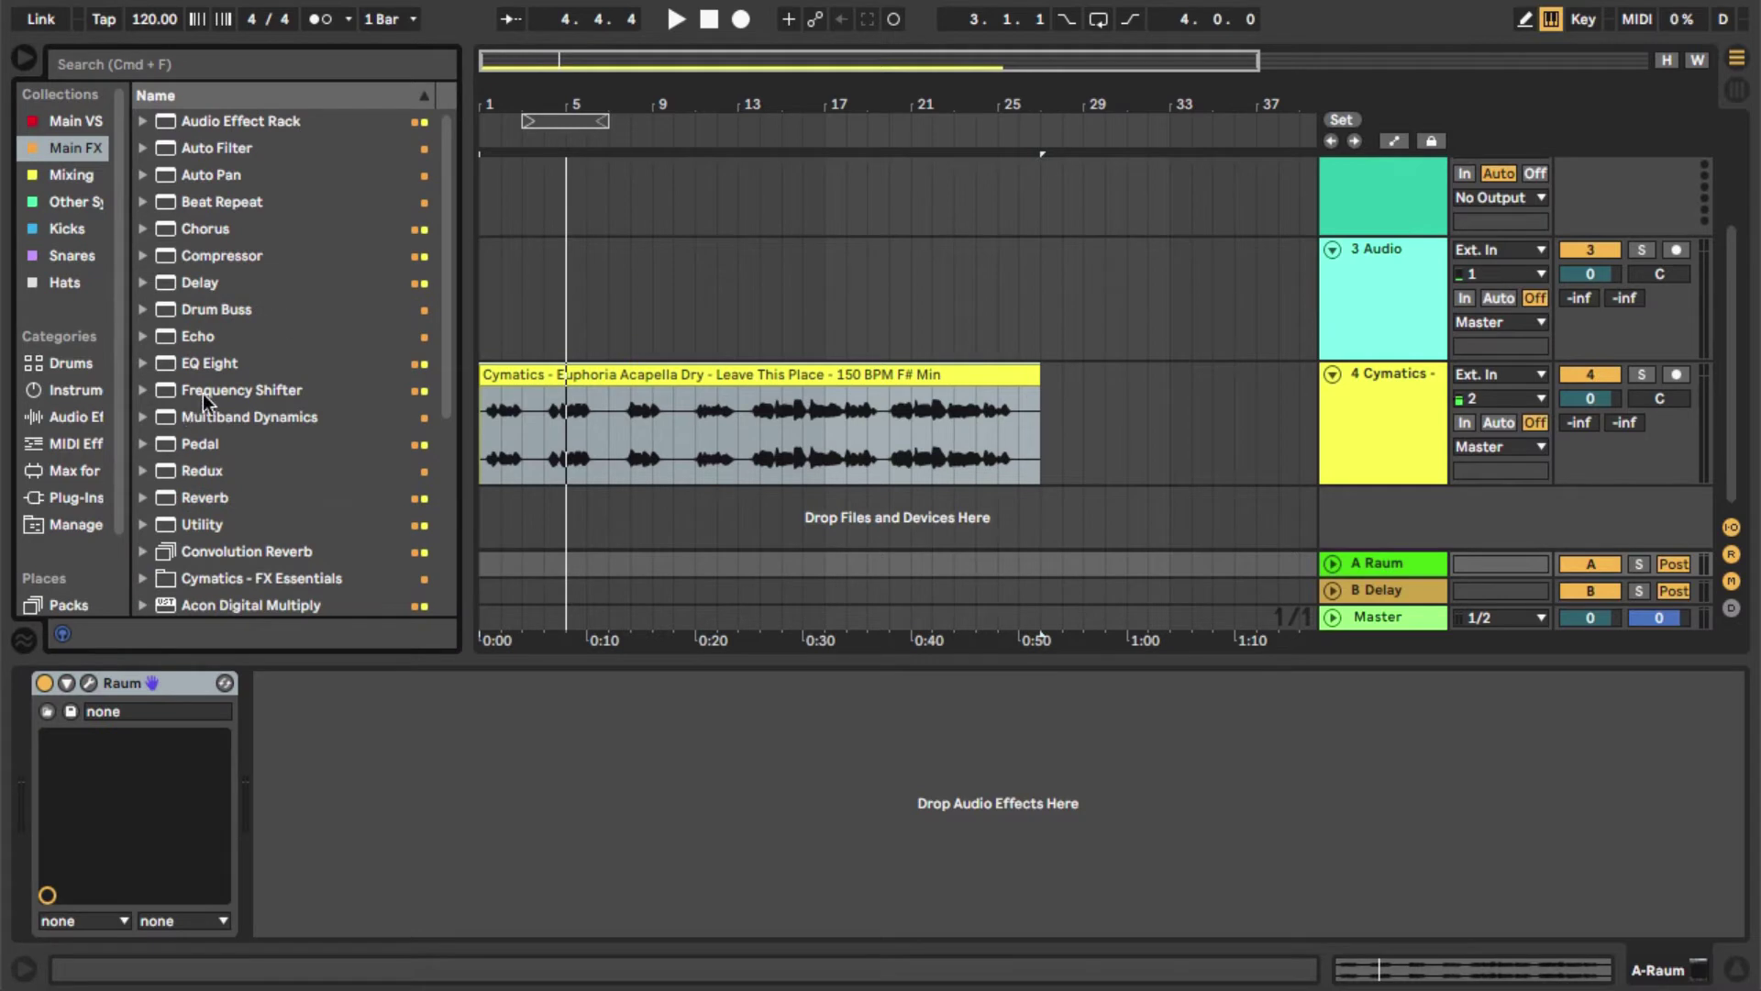
{"action": "left_click_drag", "start_coordinate": [200, 366], "coordinate": [83, 754]}
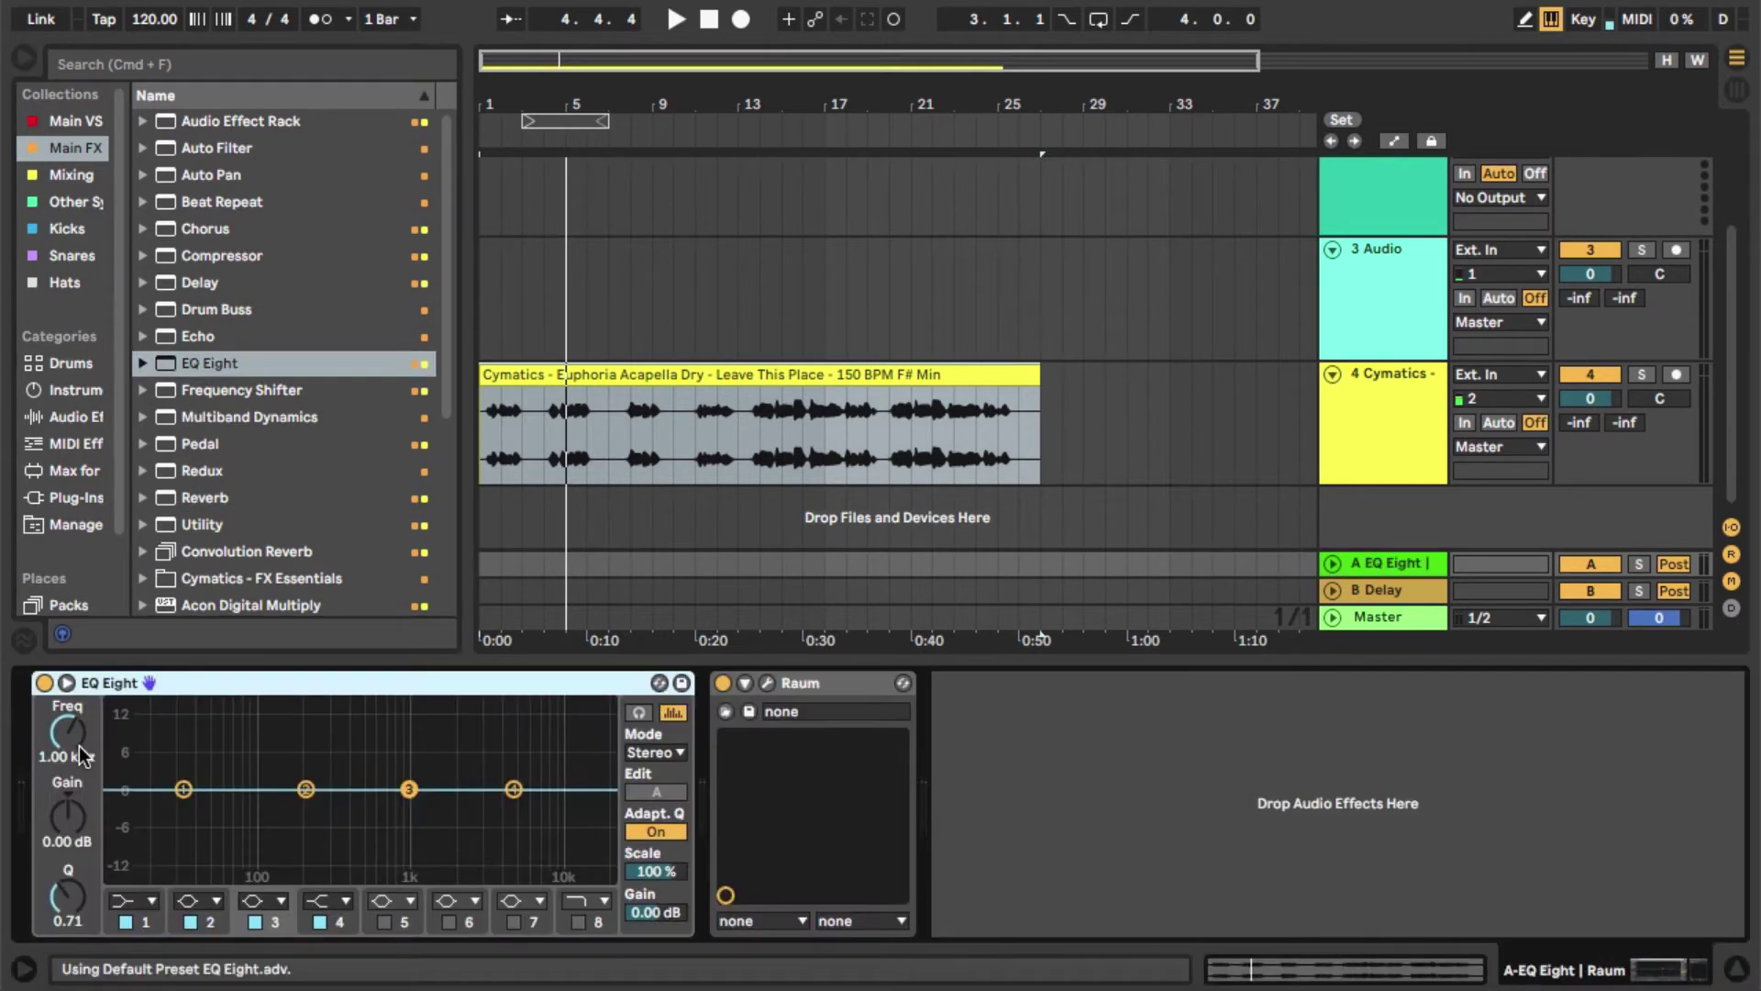
{"action": "left_click", "coordinate": [147, 901]}
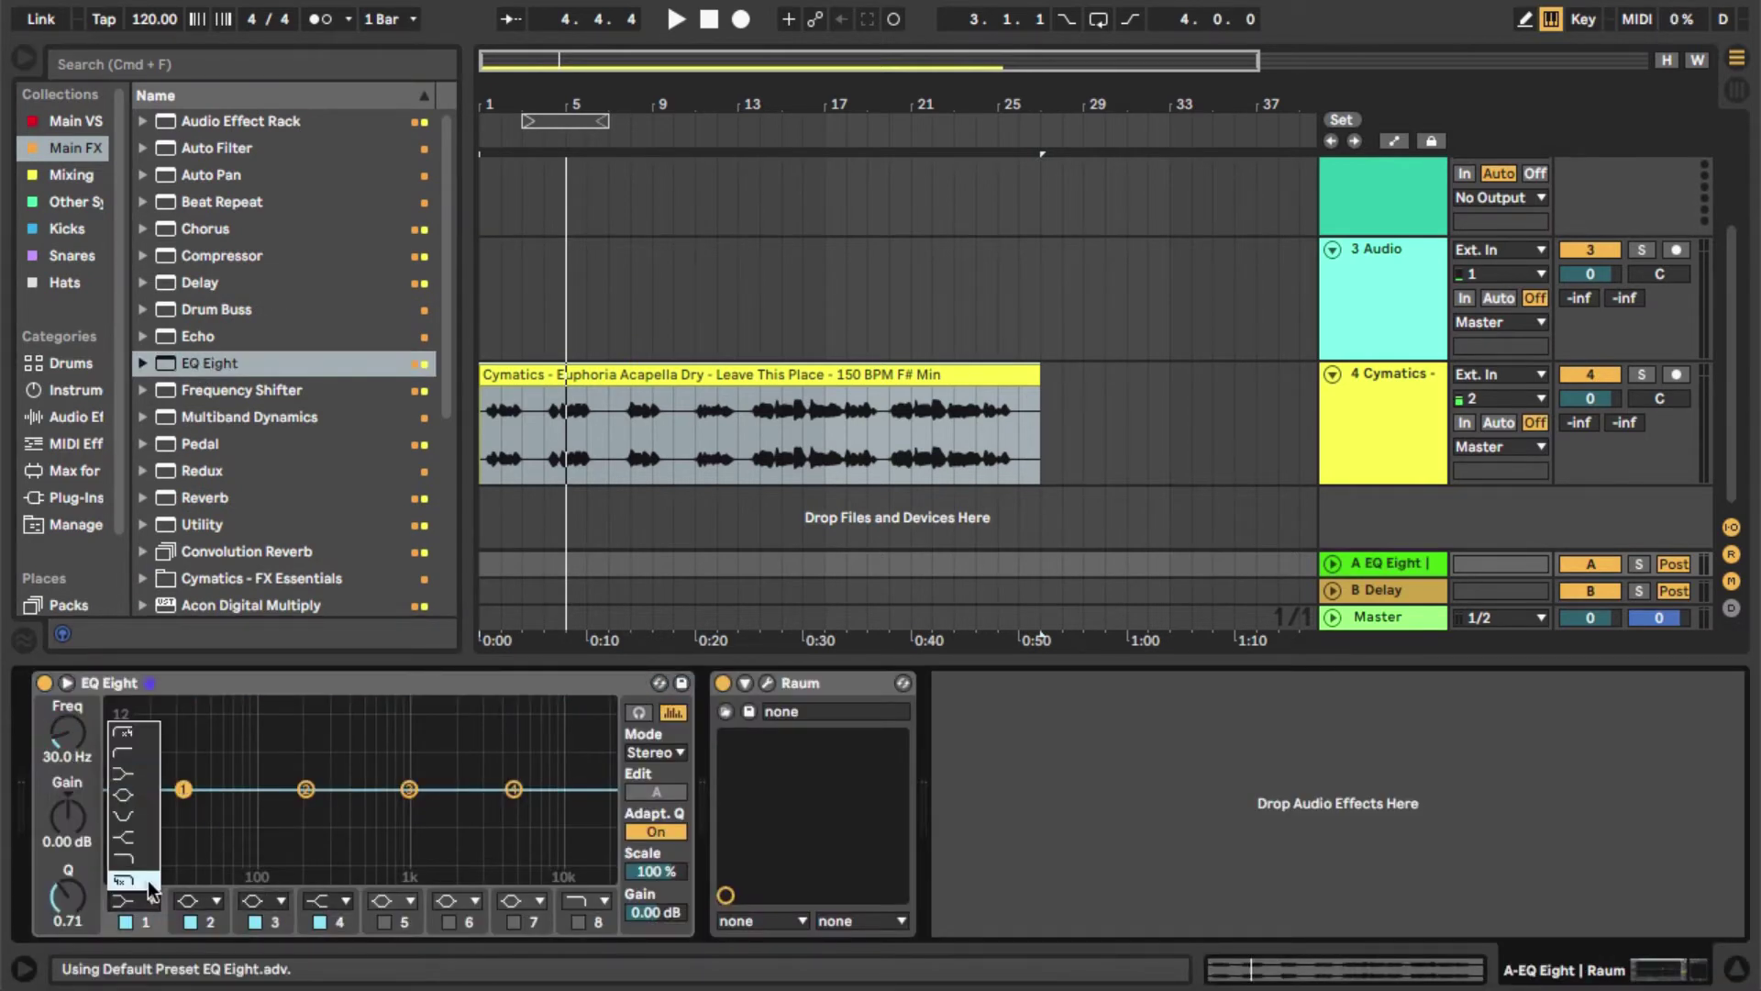
{"action": "left_click", "coordinate": [134, 733]}
{"action": "left_click_drag", "start_coordinate": [69, 733], "coordinate": [69, 693]}
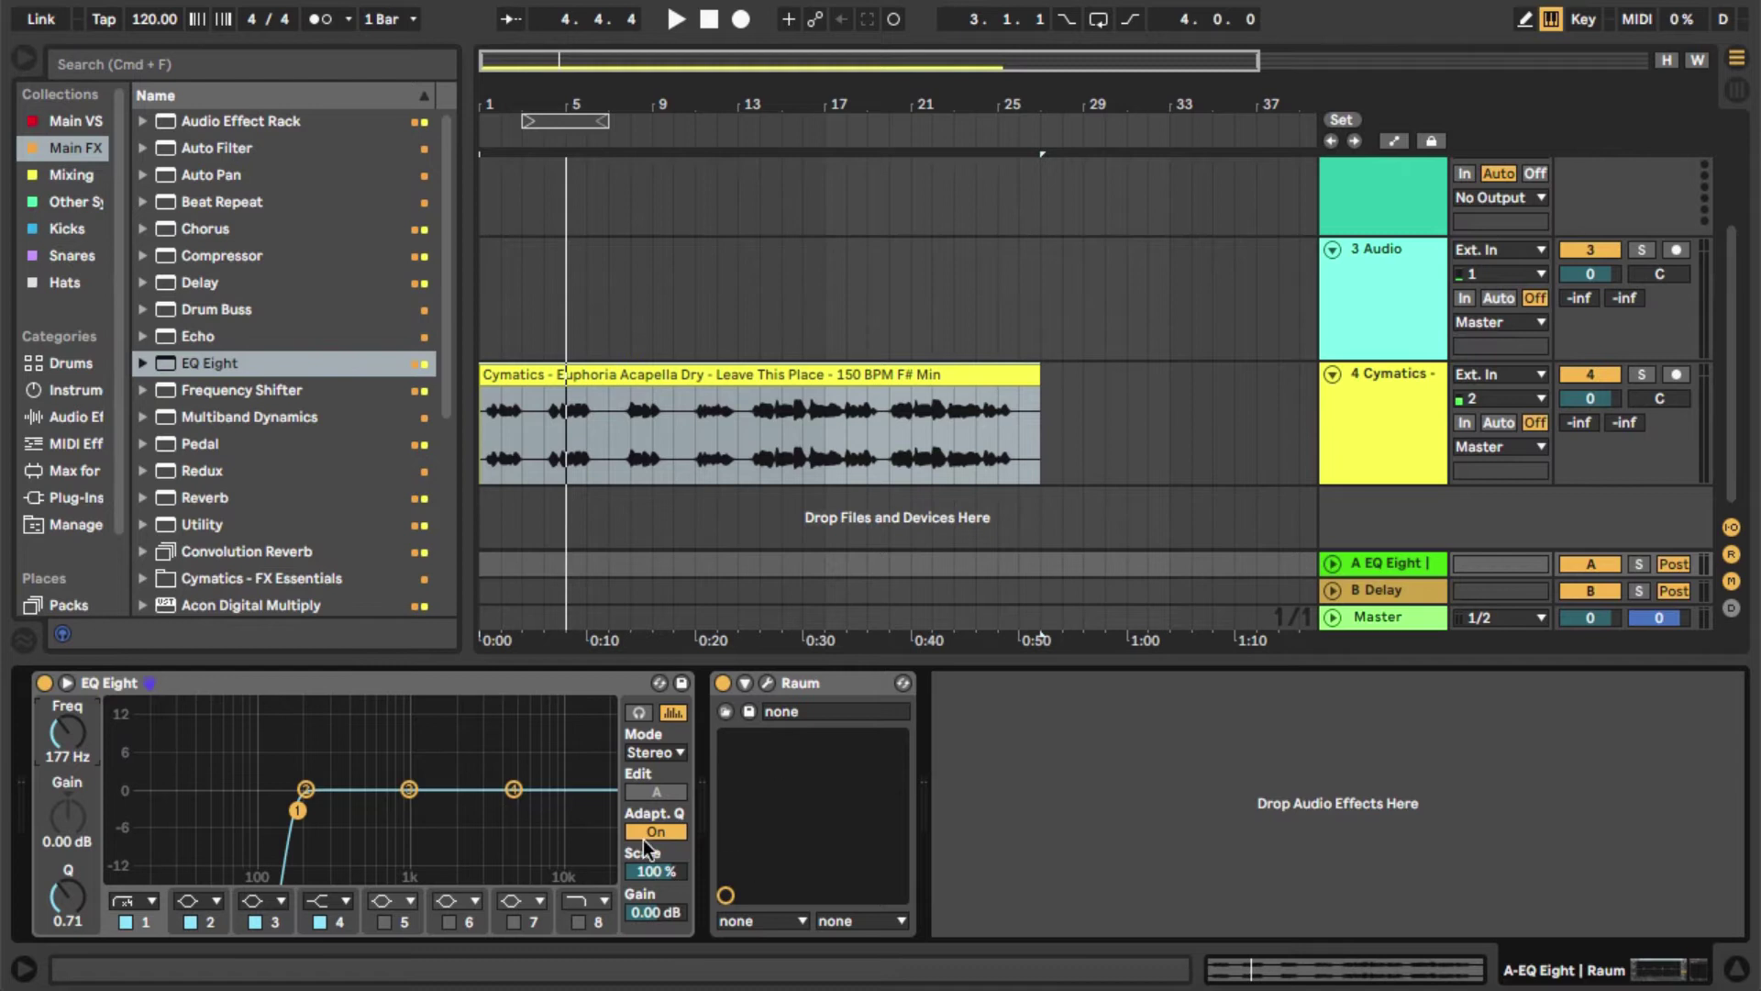
{"action": "left_click", "coordinate": [583, 921]}
{"action": "left_click_drag", "start_coordinate": [599, 810], "coordinate": [601, 796]}
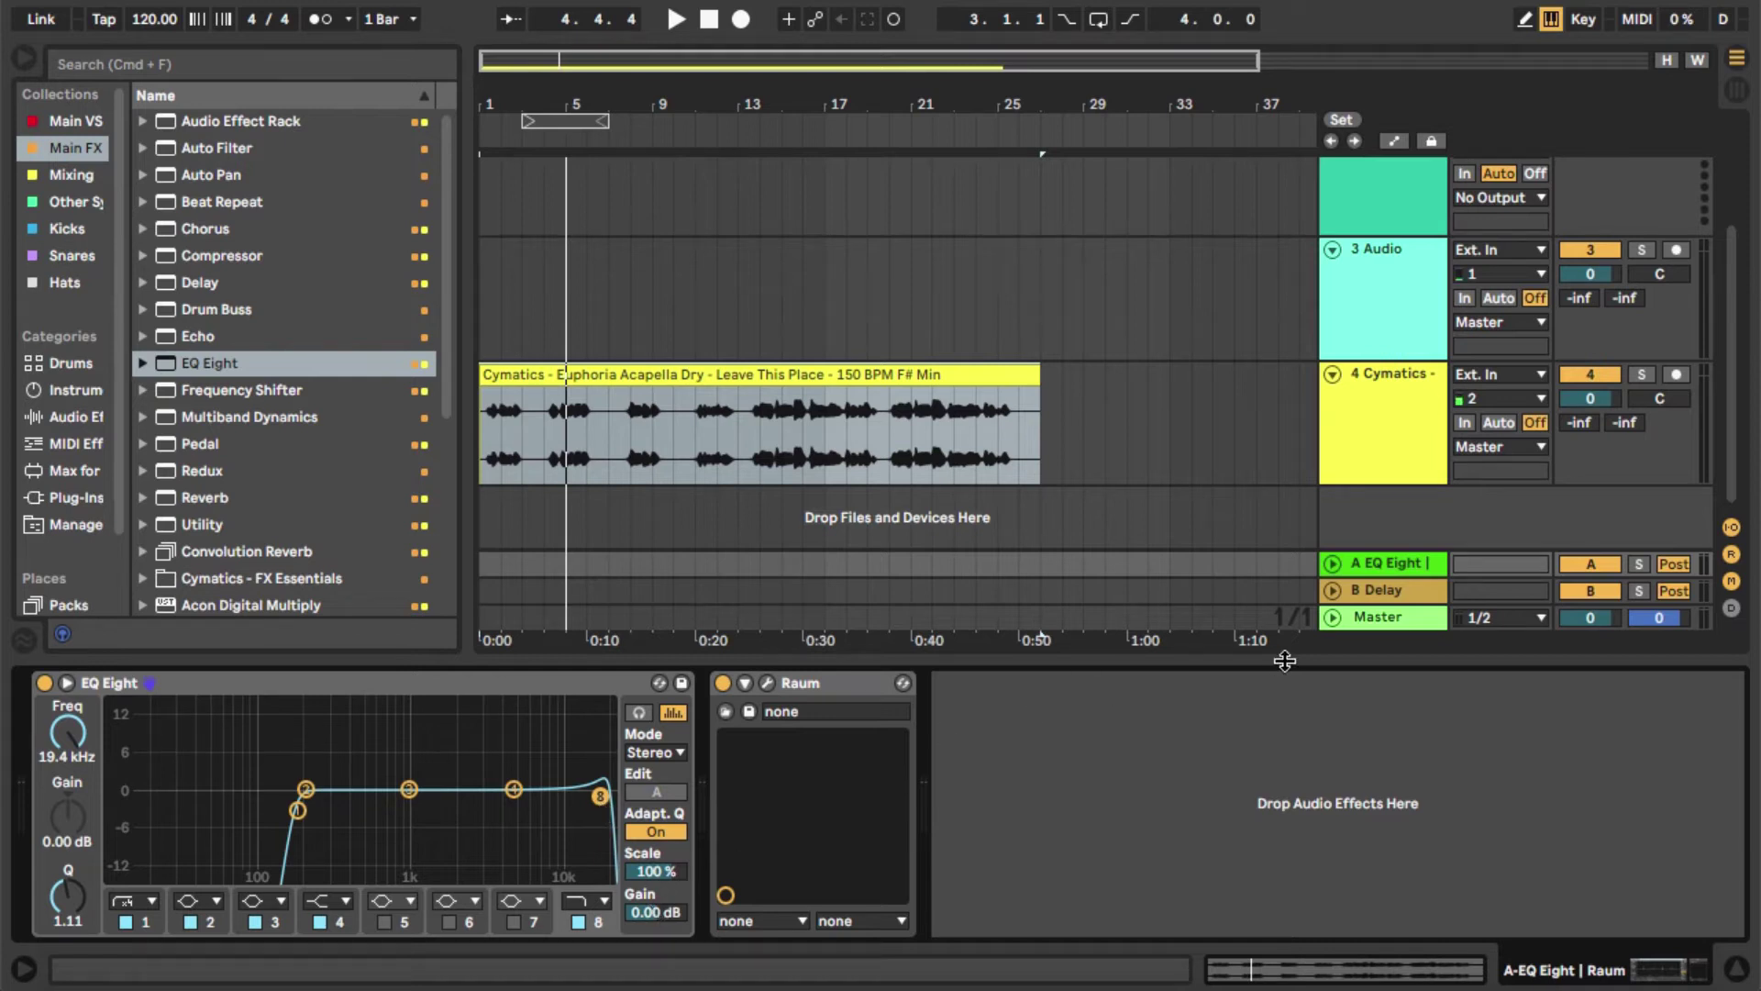
- Set the vocal track's send to return A to -17.5 dB, checking it in playback with the return soloed
{"action": "key", "text": "space"}
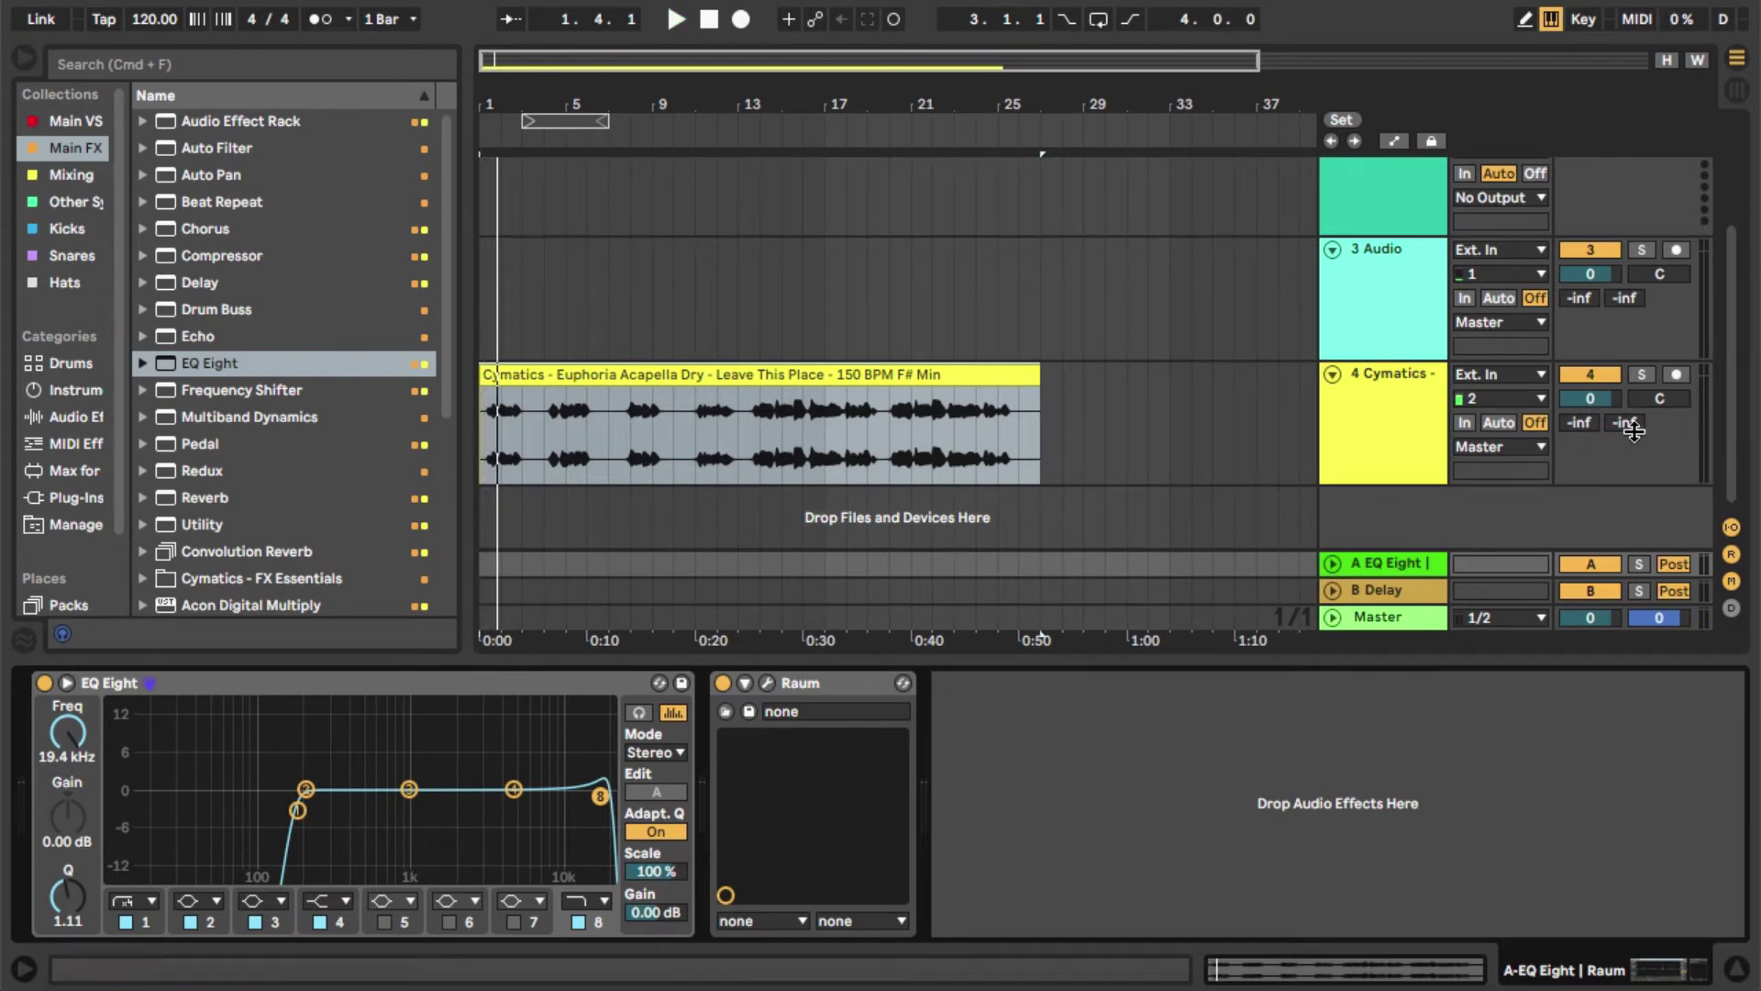
{"action": "left_click_drag", "start_coordinate": [1578, 423], "coordinate": [1578, 337]}
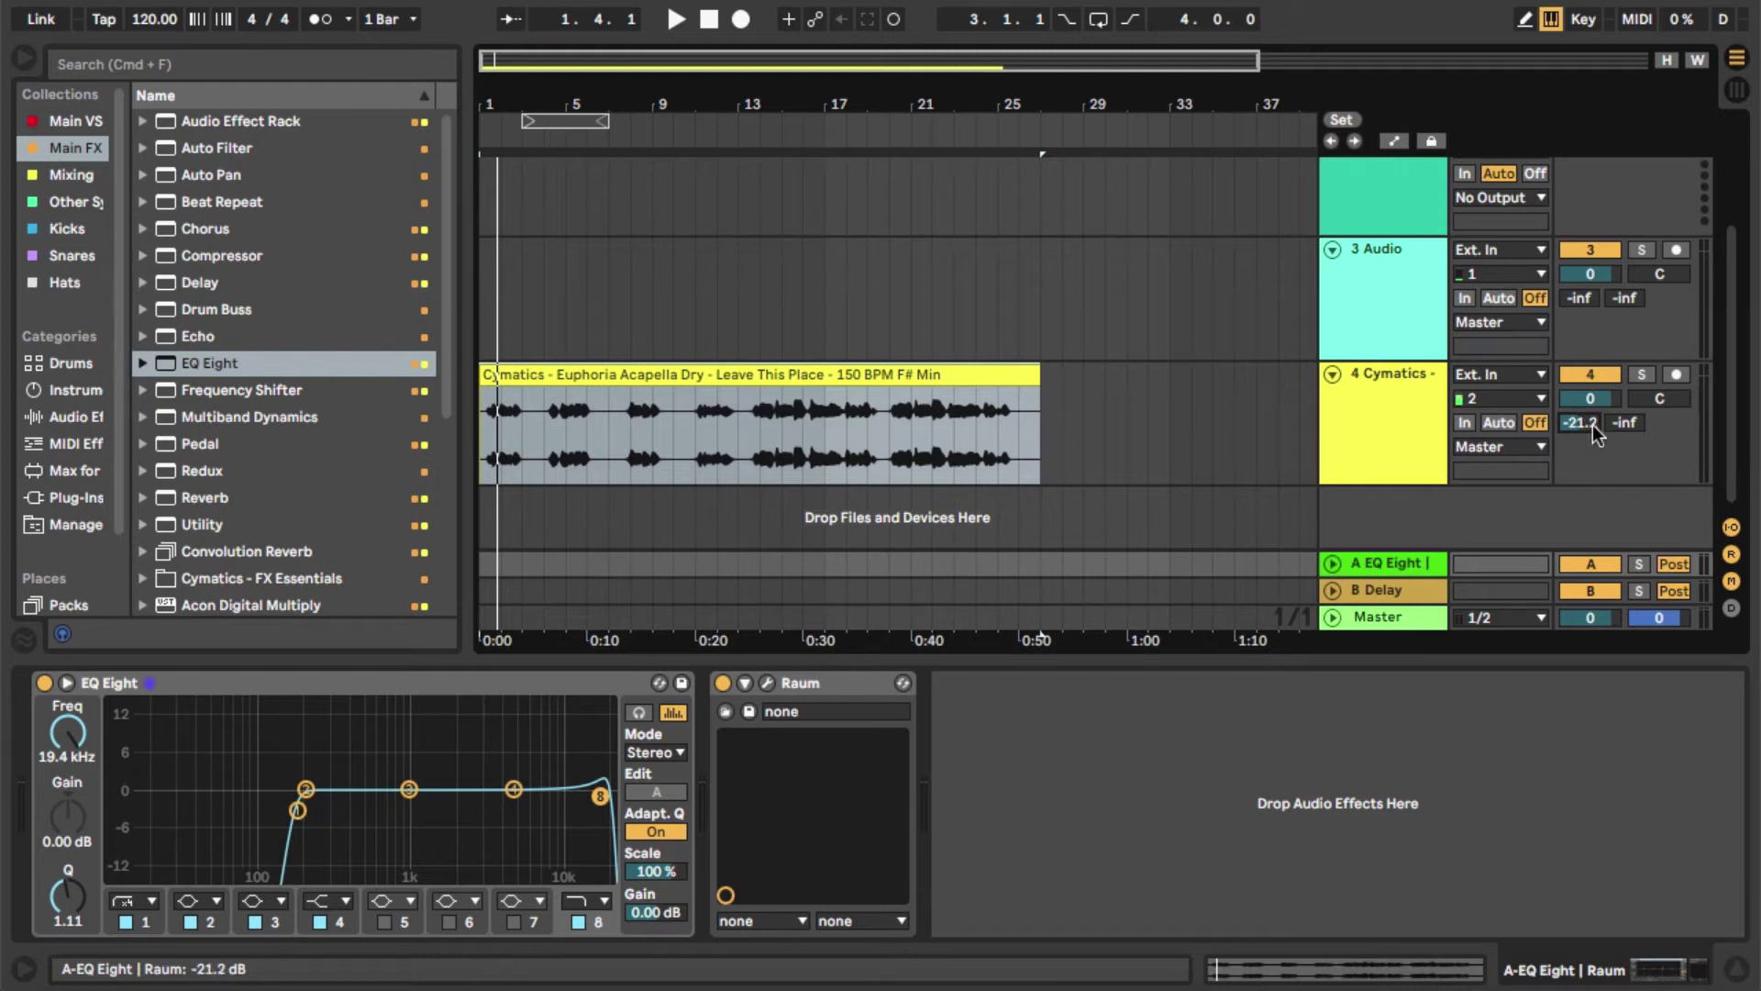
{"action": "key", "text": "space"}
{"action": "left_click_drag", "start_coordinate": [1592, 425], "coordinate": [1592, 409]}
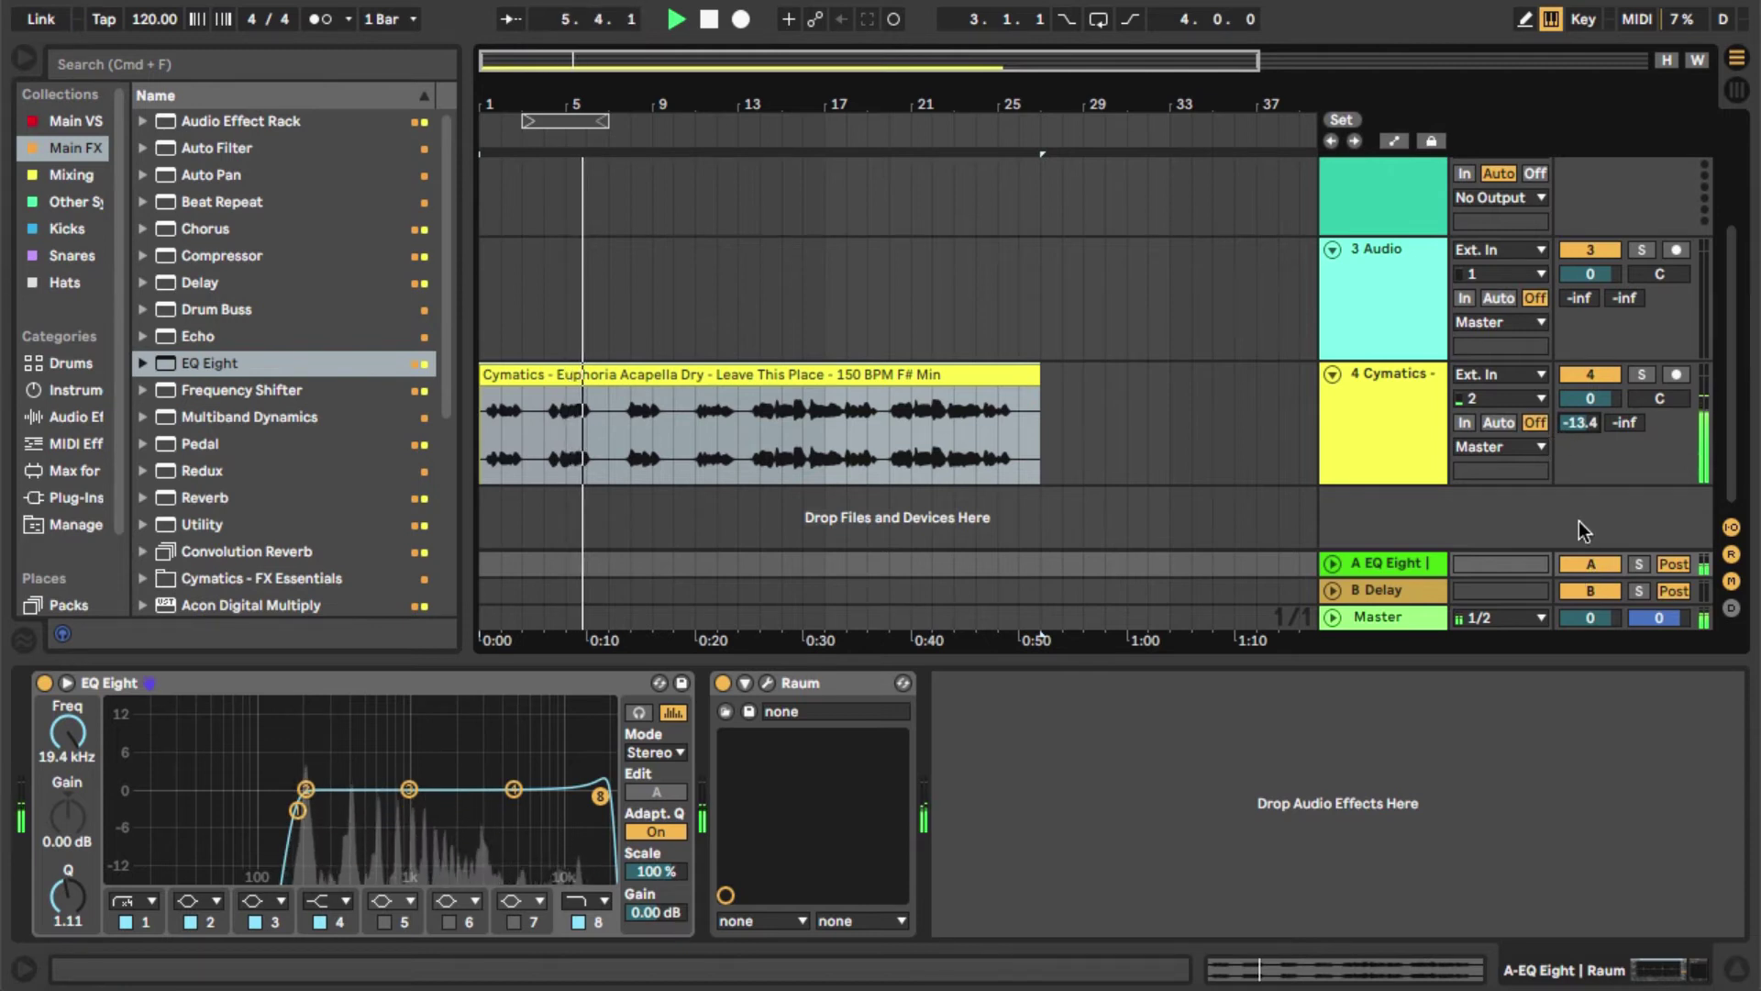
{"action": "key", "text": "space"}
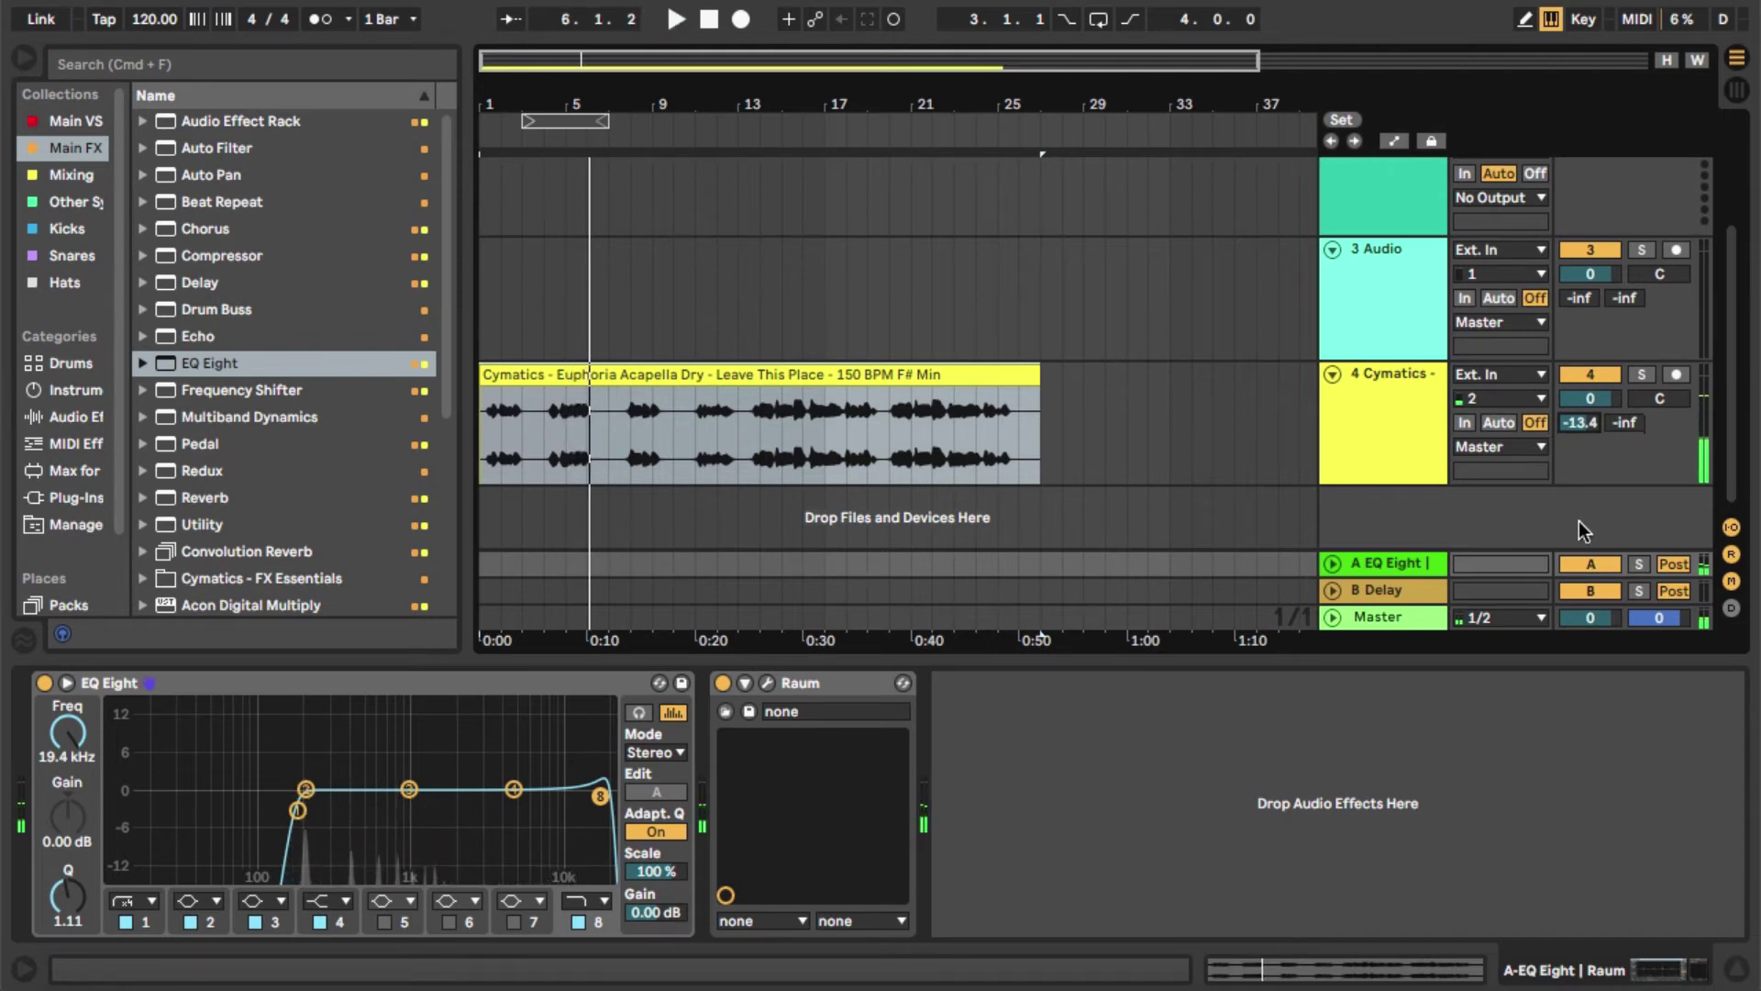
{"action": "left_click", "coordinate": [1640, 565]}
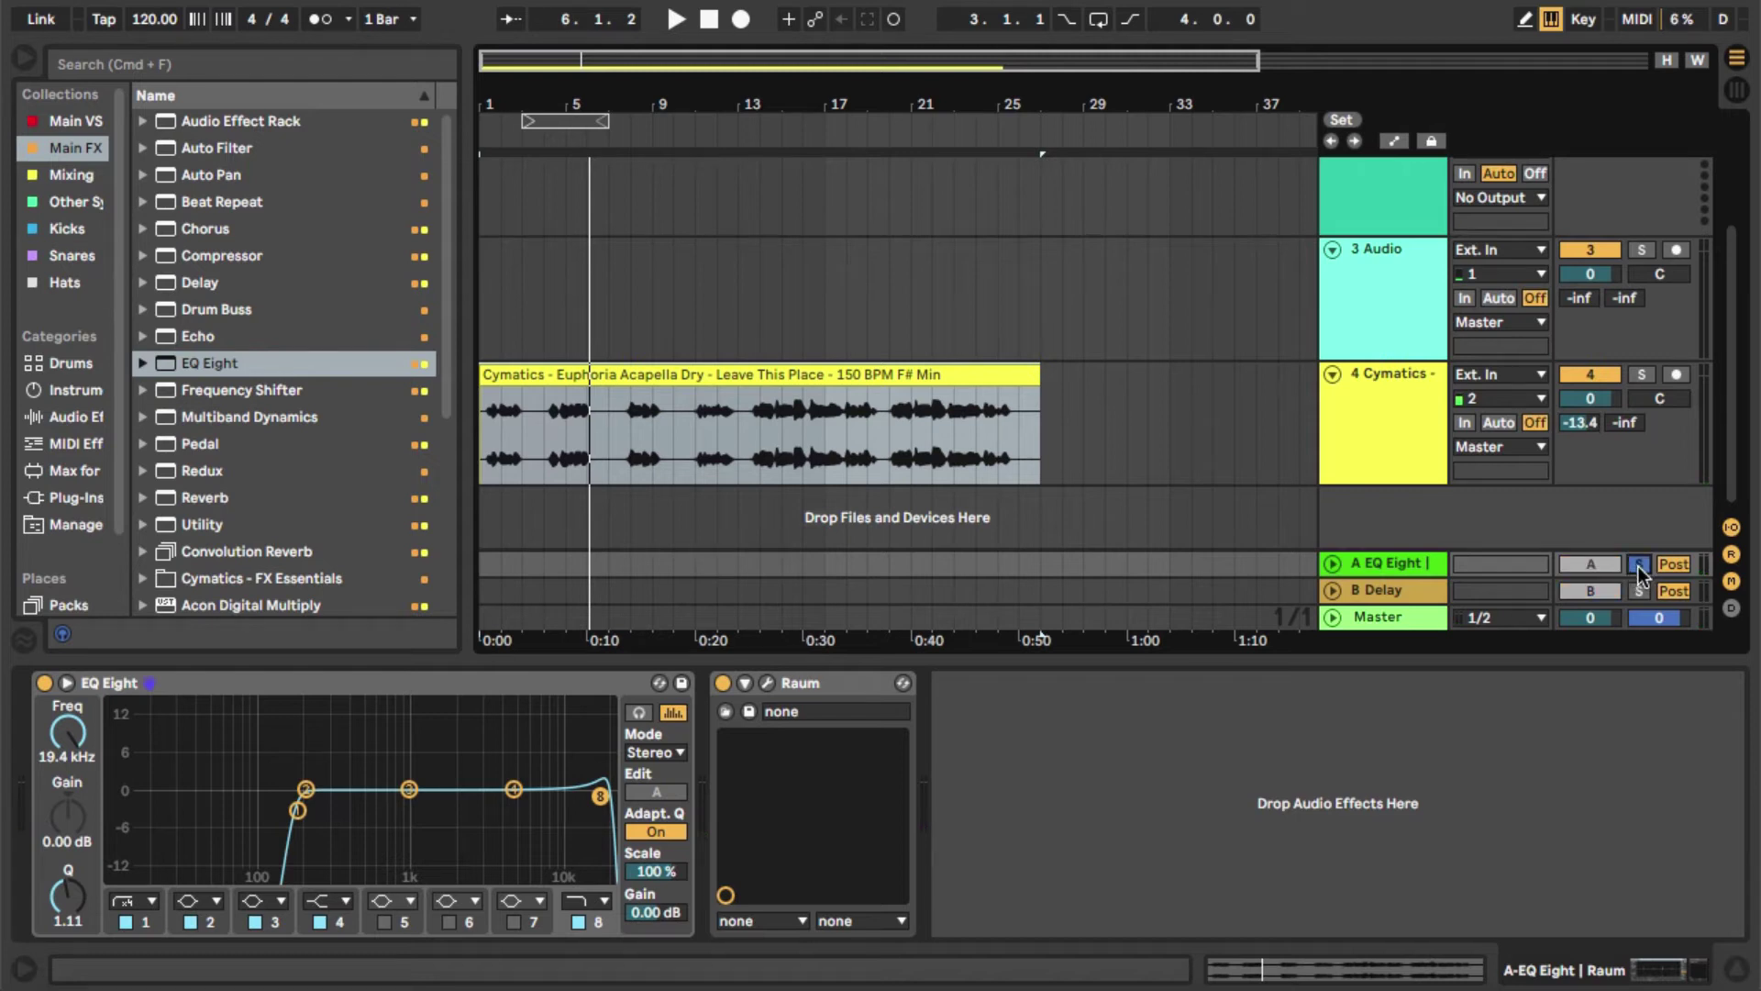
{"action": "key", "text": "space"}
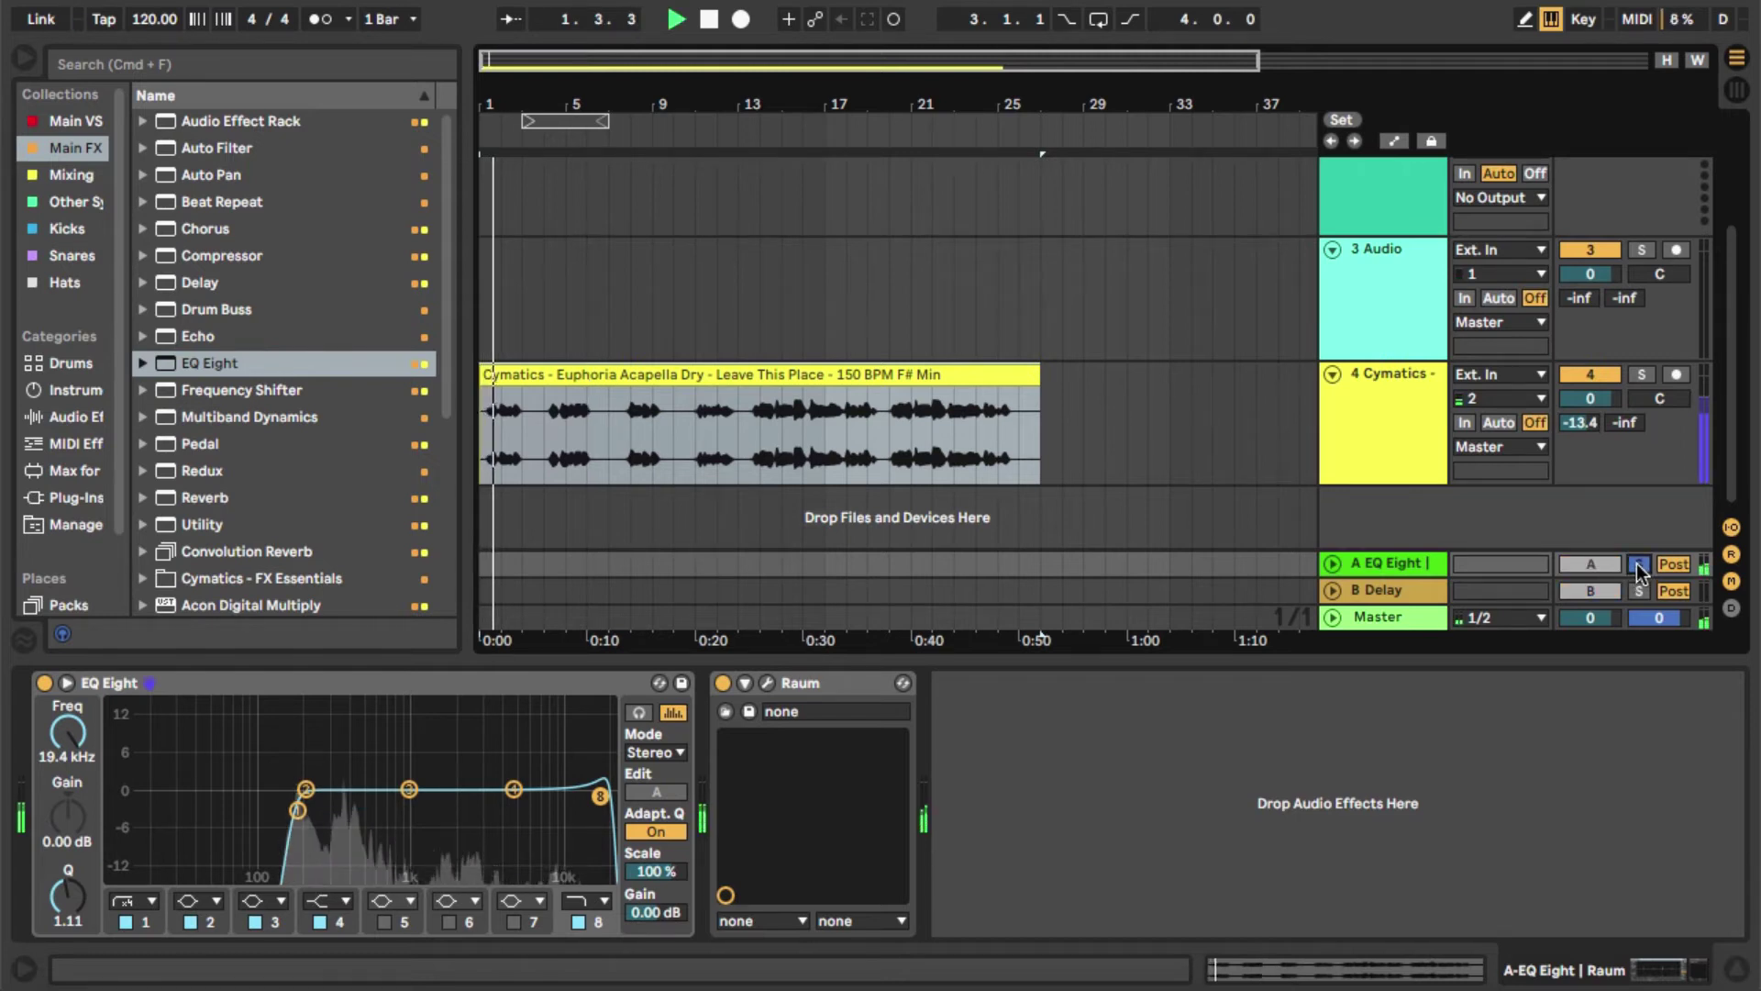
{"action": "left_click_drag", "start_coordinate": [1579, 421], "coordinate": [1576, 427]}
{"action": "left_click", "coordinate": [1641, 564]}
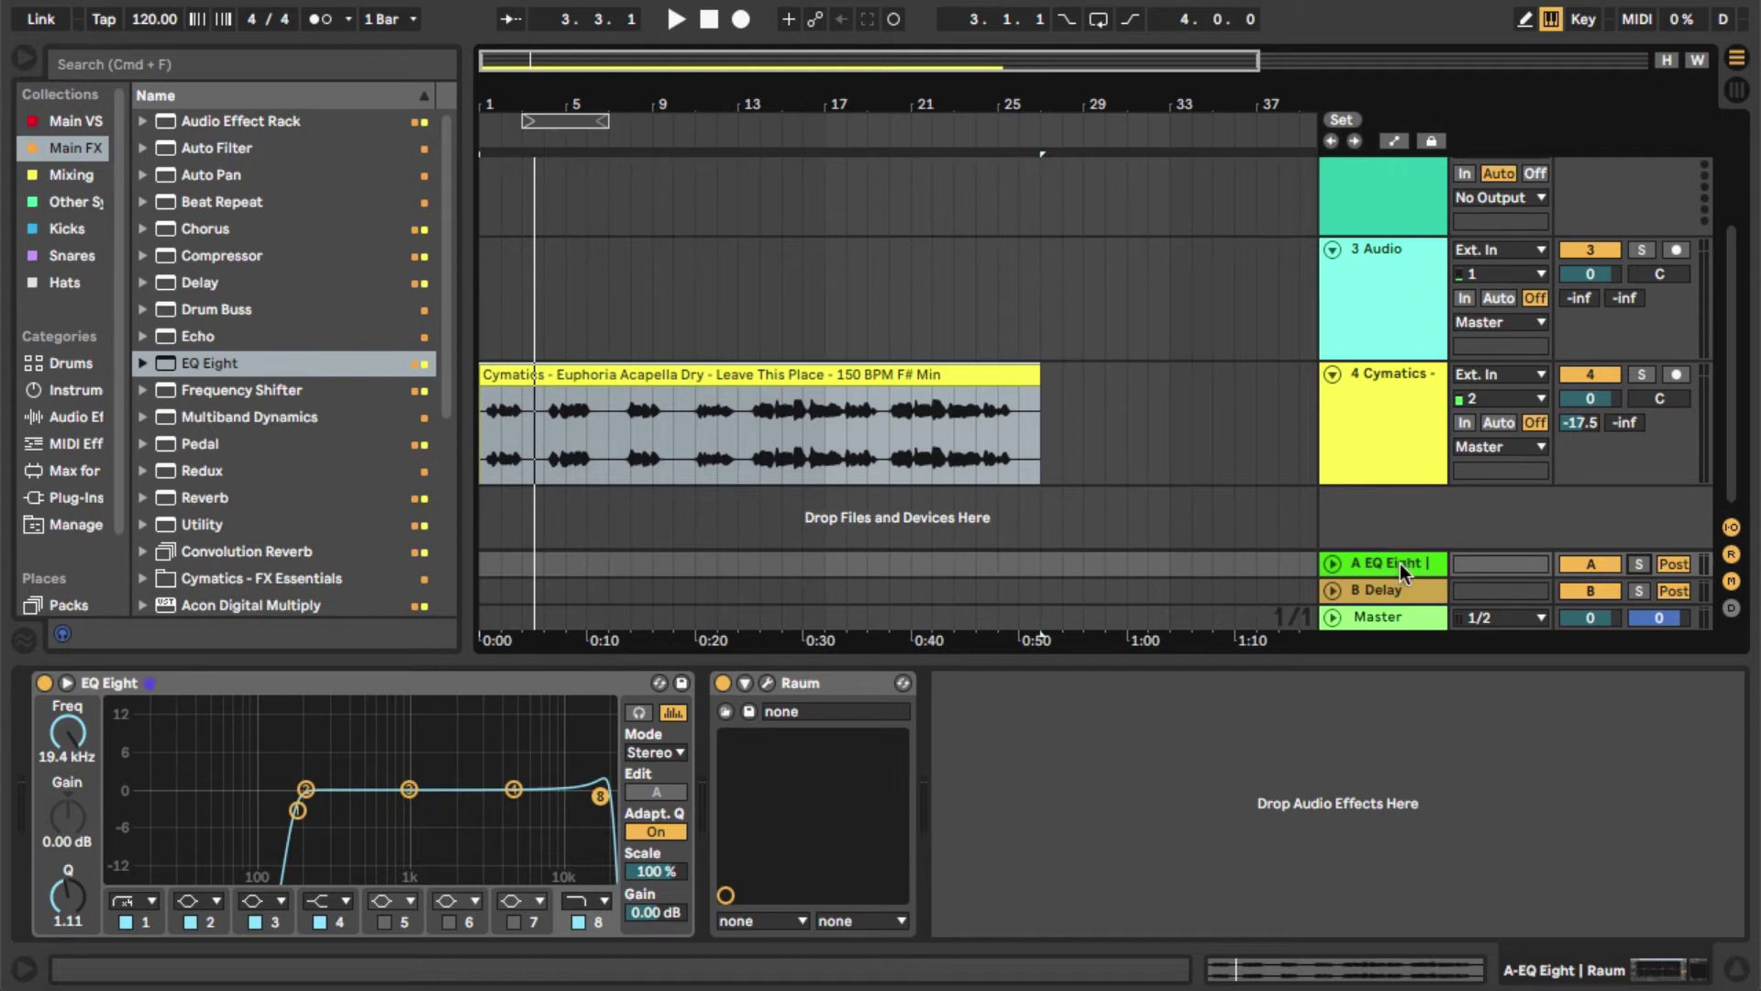
- Add a new audio track and insert a new return track after return A
{"action": "key", "text": "super+t"}
{"action": "right_click", "coordinate": [1373, 563]}
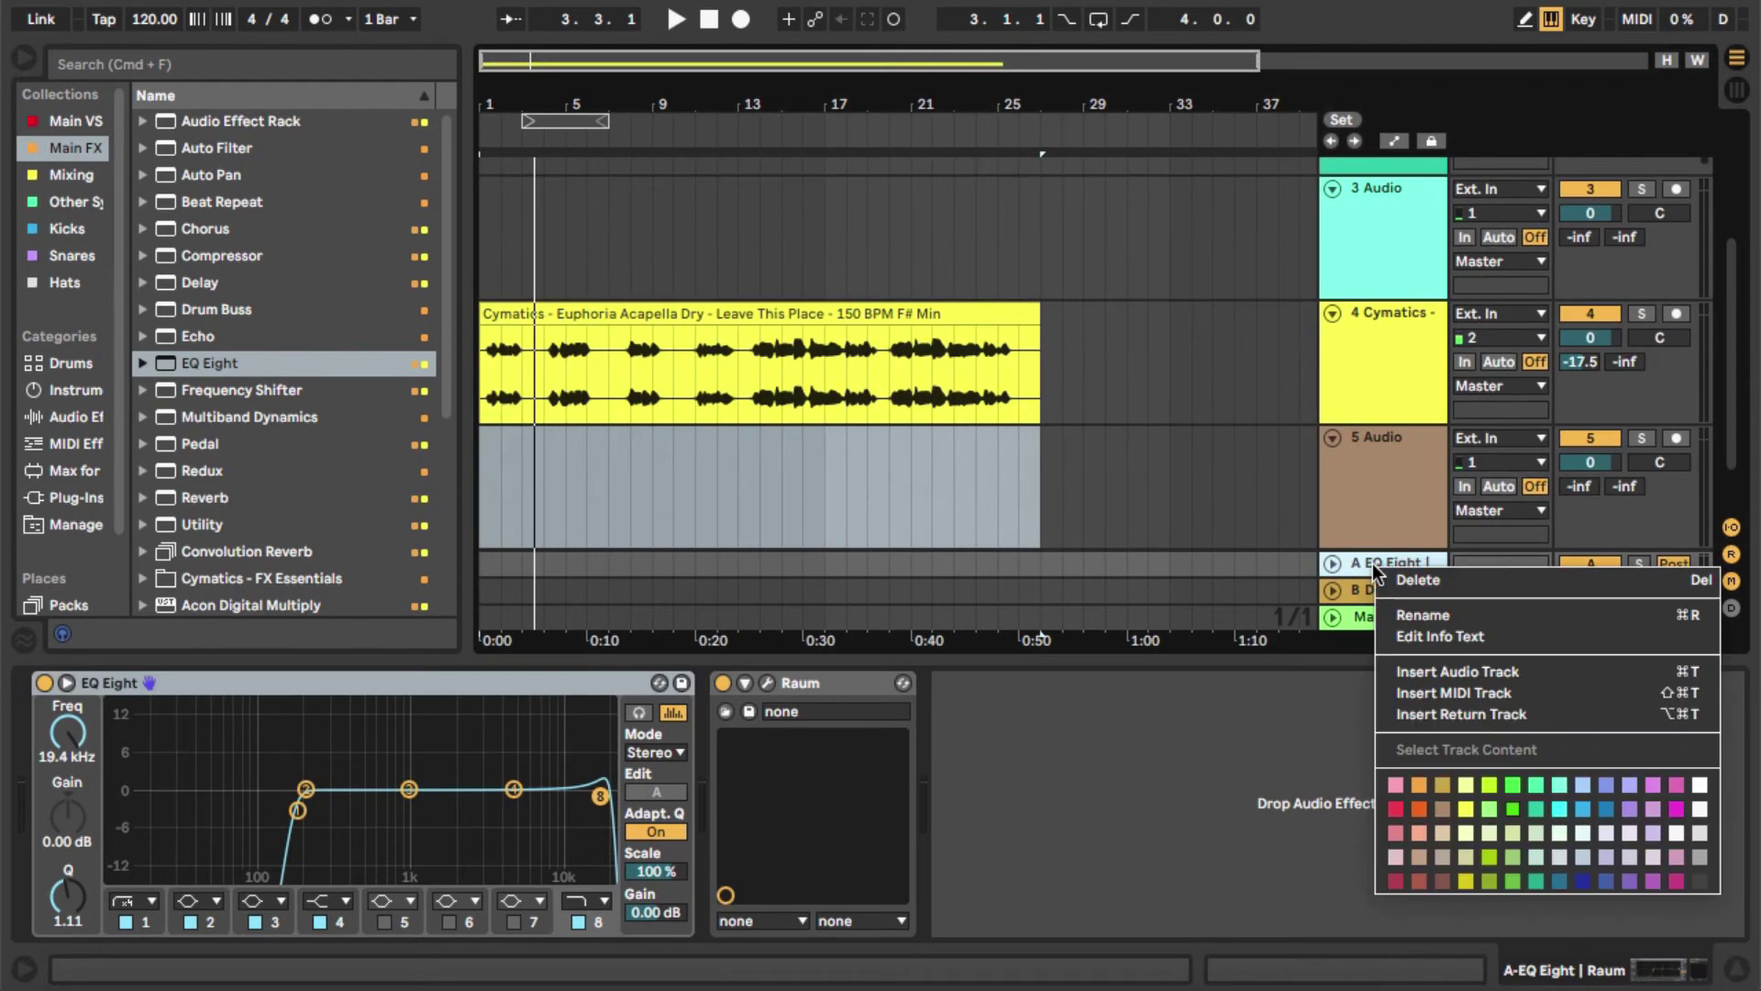
{"action": "left_click", "coordinate": [1486, 714]}
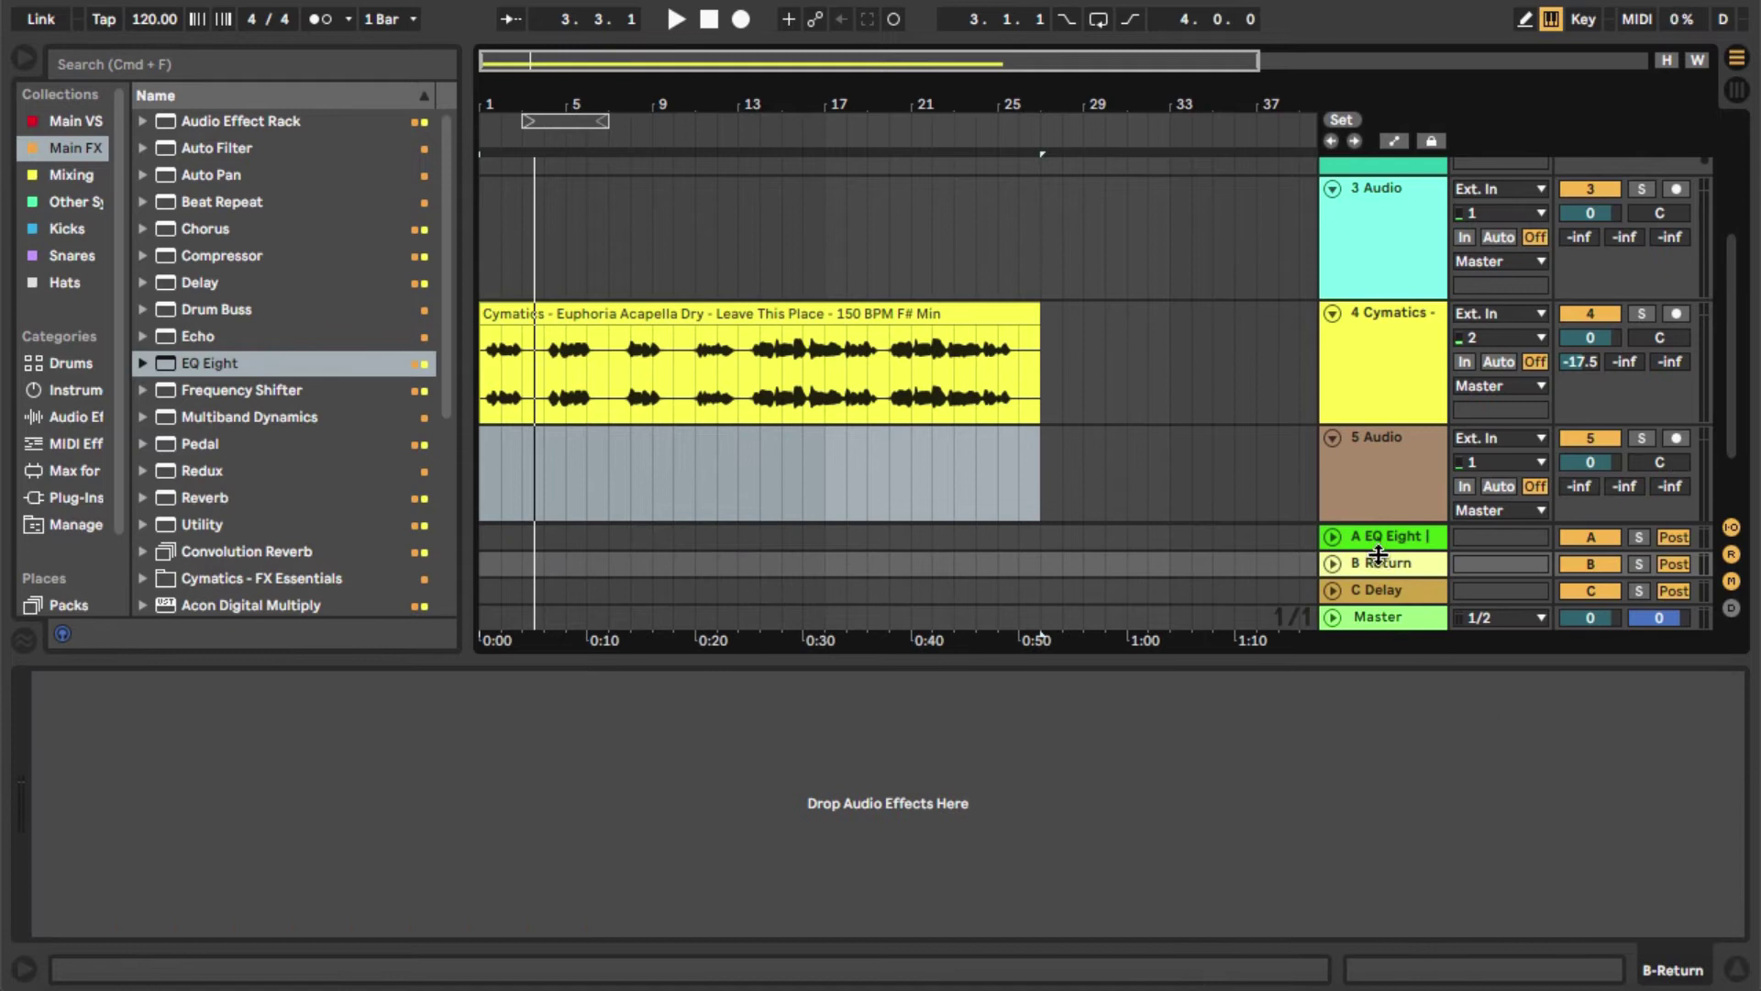
- Insert a Compressor on the new return track B
{"action": "left_click", "coordinate": [1385, 590]}
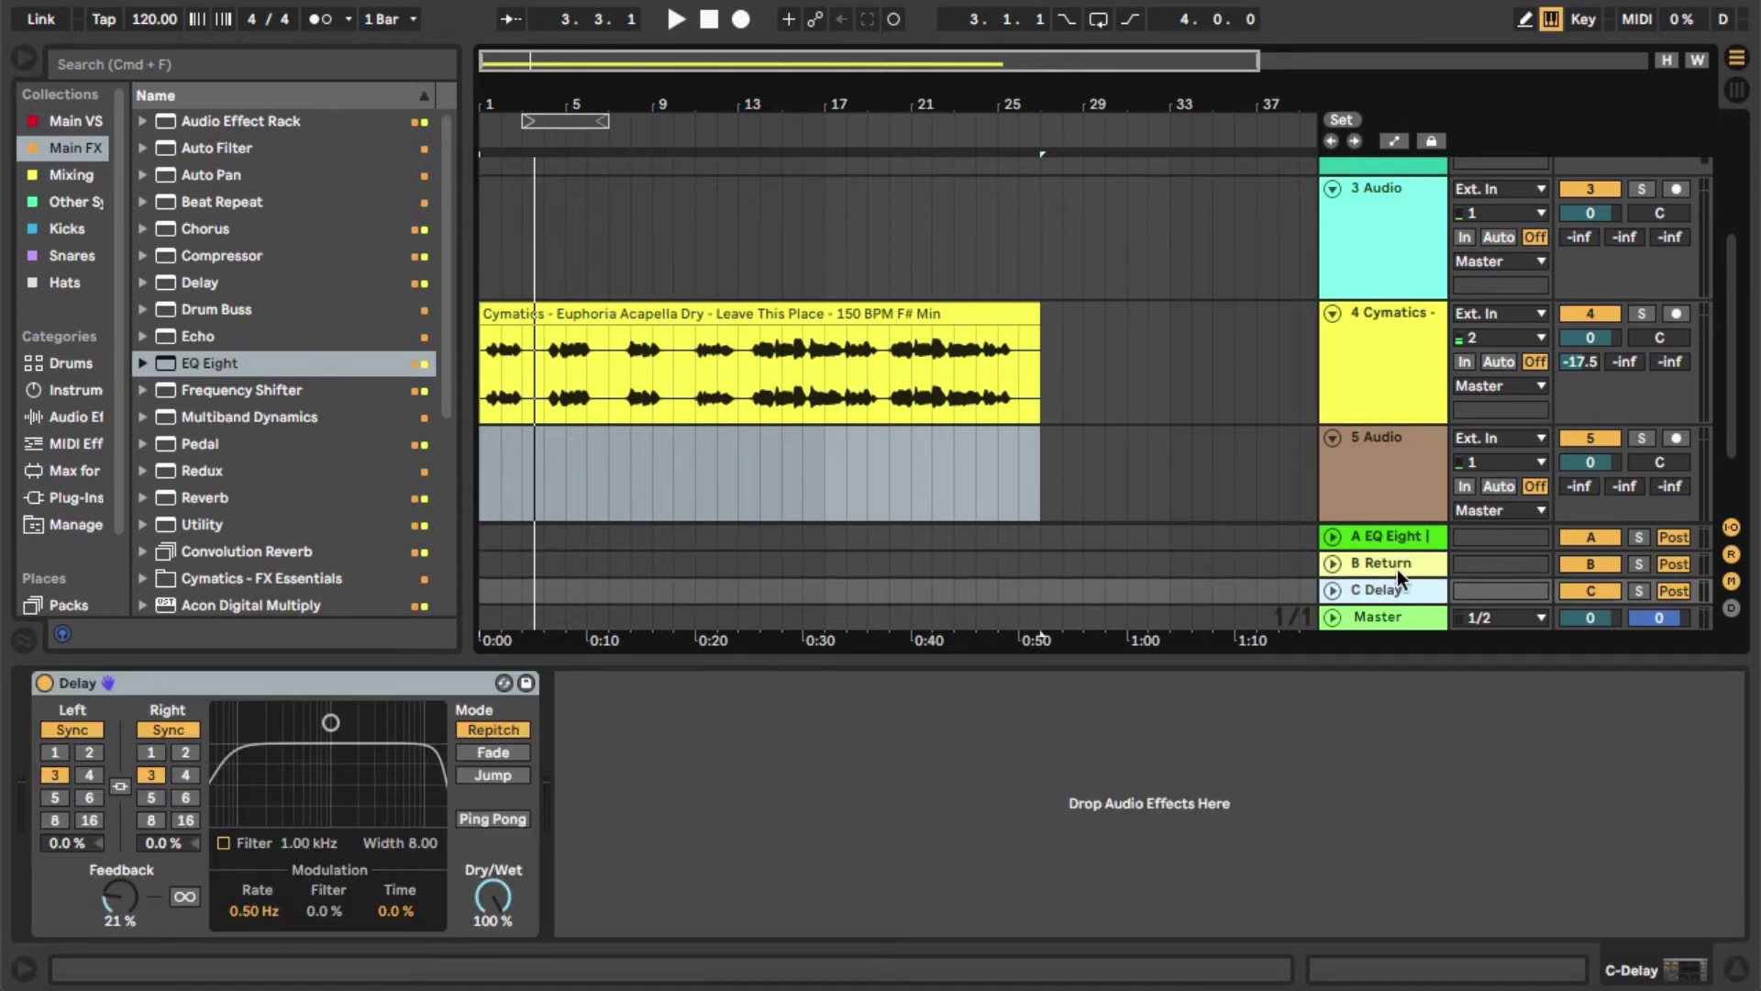
{"action": "left_click", "coordinate": [1396, 563]}
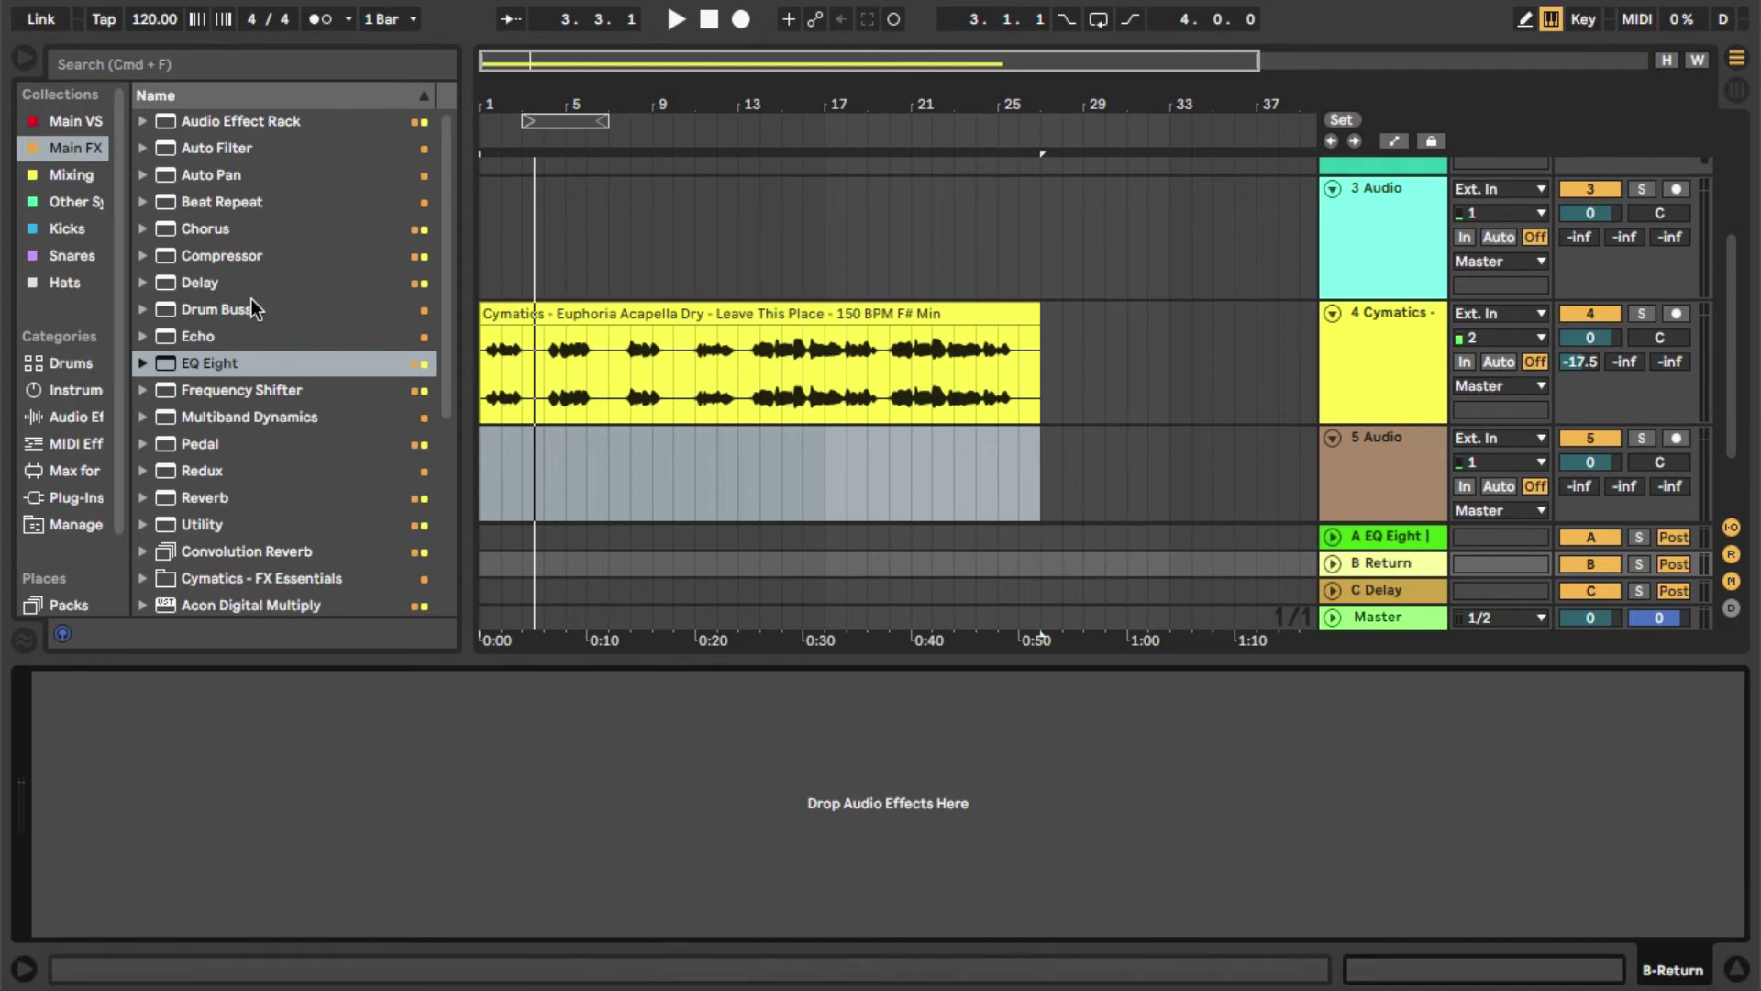
{"action": "left_click_drag", "start_coordinate": [240, 256], "coordinate": [255, 713]}
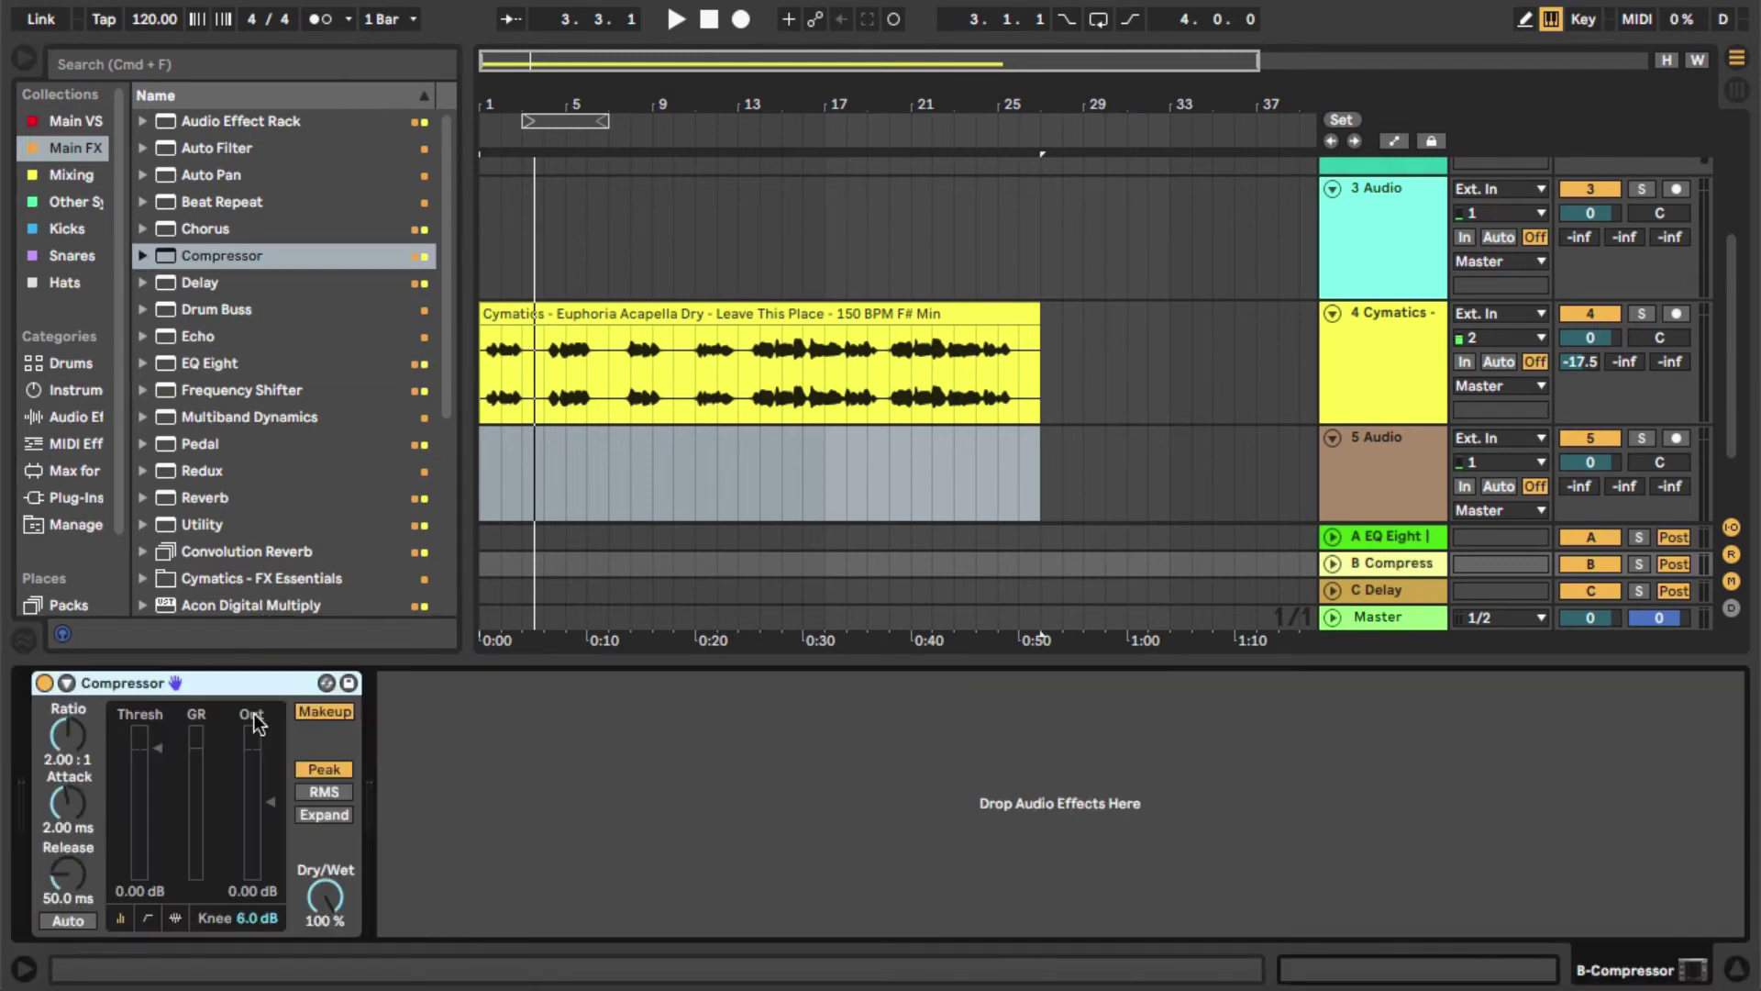
- Expand the sidechain section of return B's Compressor and set its threshold to -21.9 dB
{"action": "left_click", "coordinate": [66, 684]}
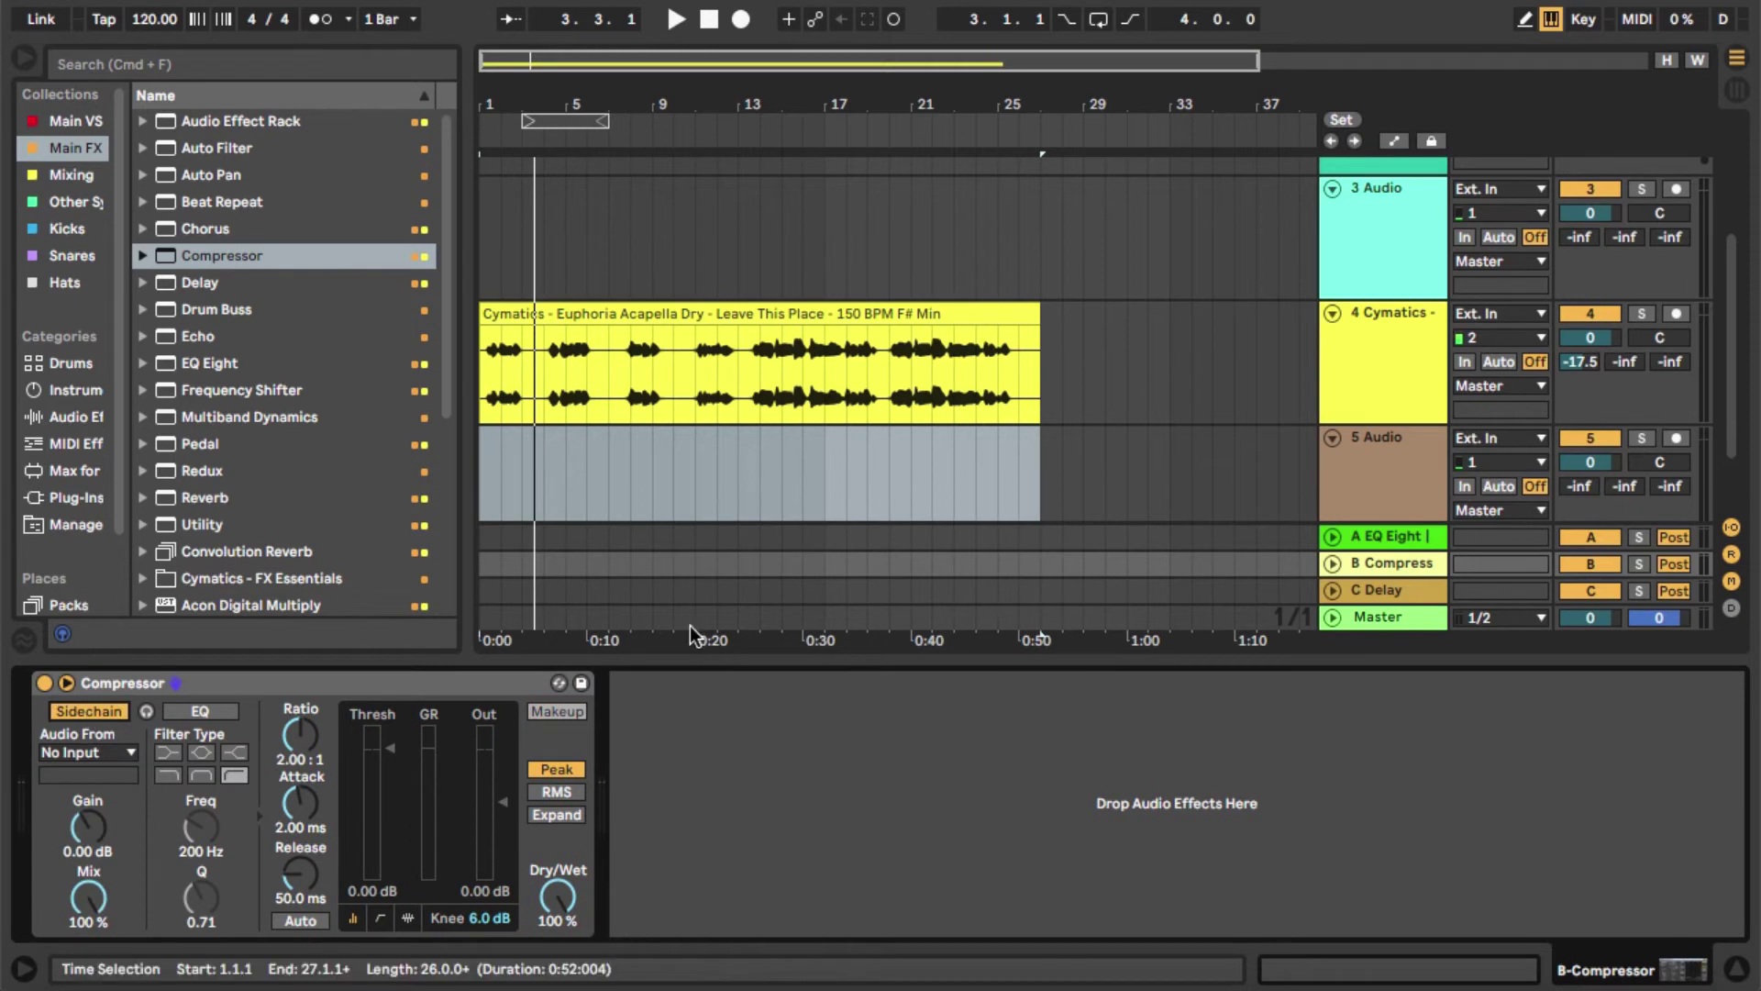
{"action": "left_click_drag", "start_coordinate": [389, 748], "coordinate": [390, 828]}
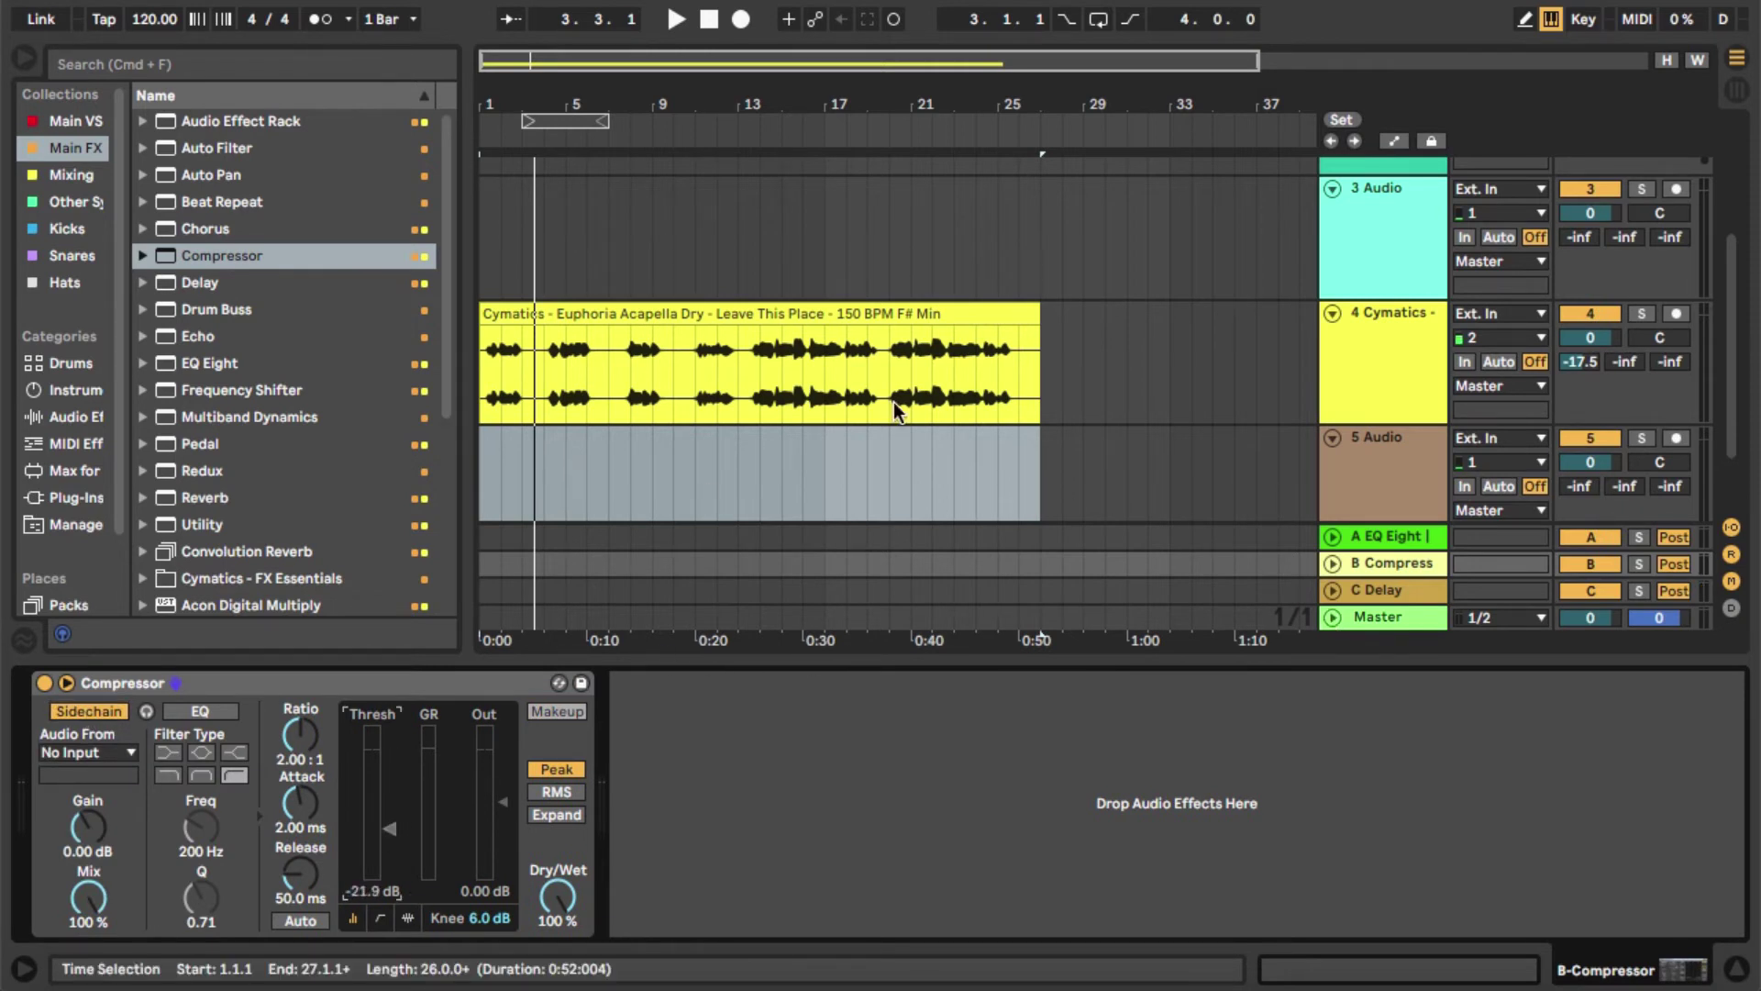
- Route track 3's output to Sends Only, move the vocal clip from track 4 onto it, and start playback
{"action": "left_click", "coordinate": [1387, 255]}
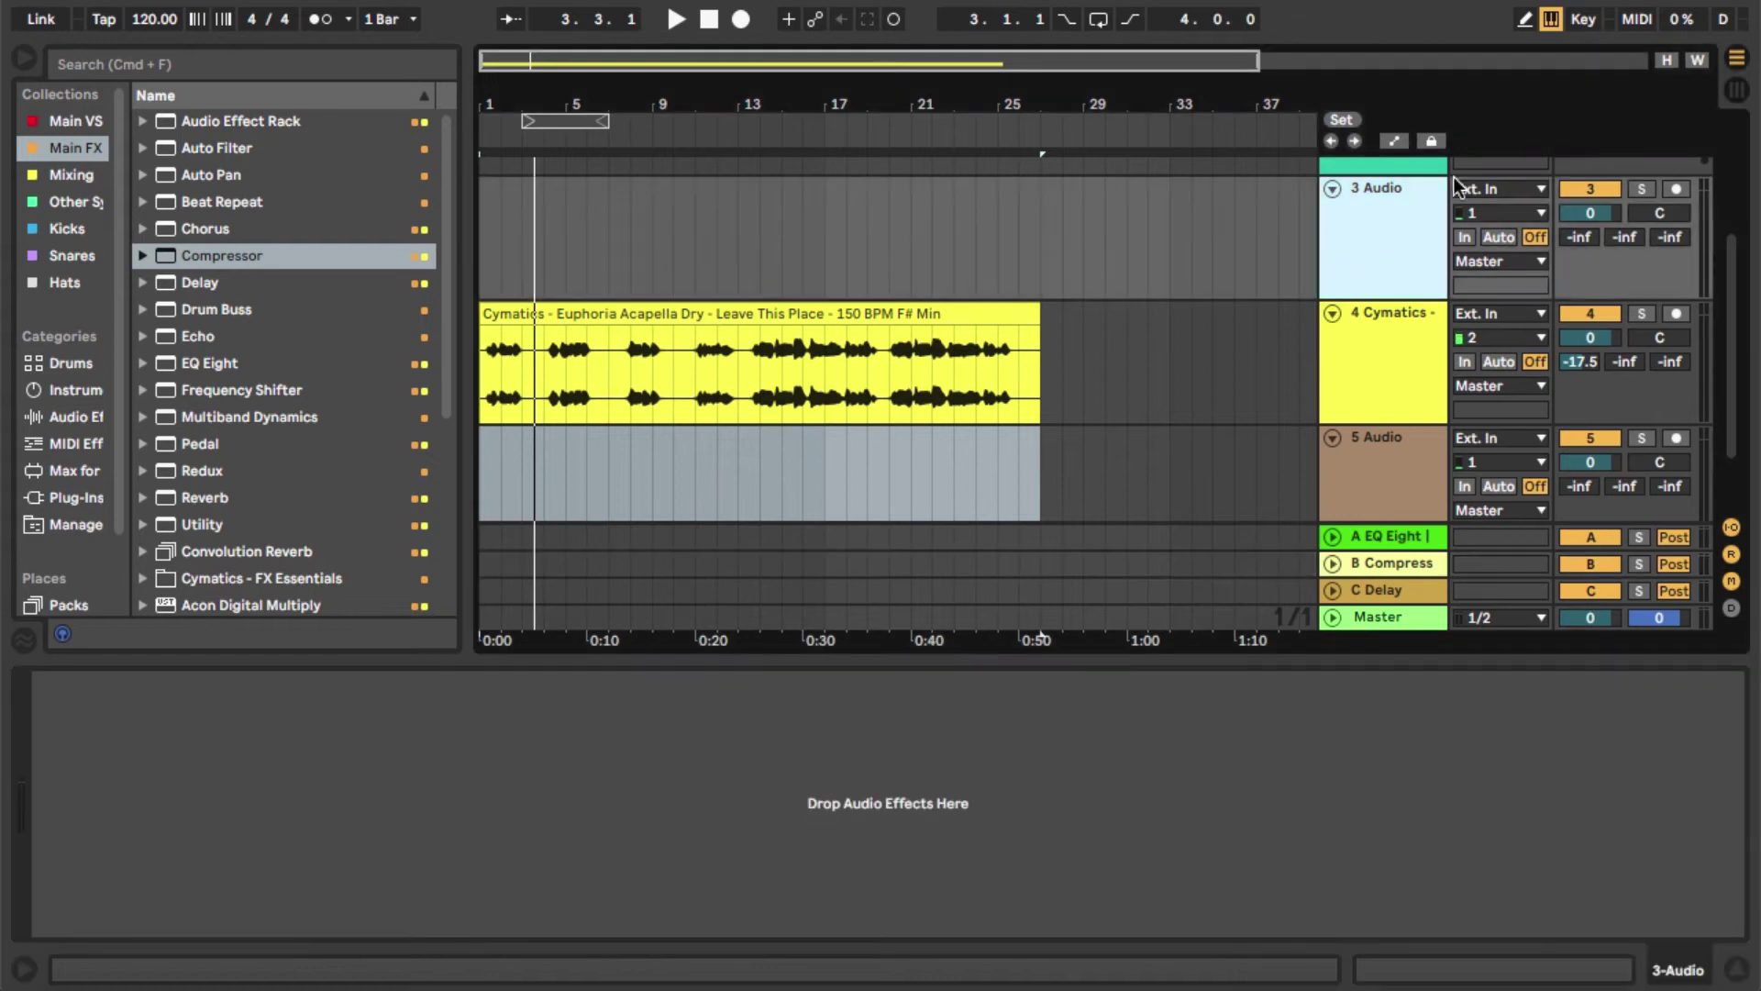
{"action": "left_click", "coordinate": [1505, 262]}
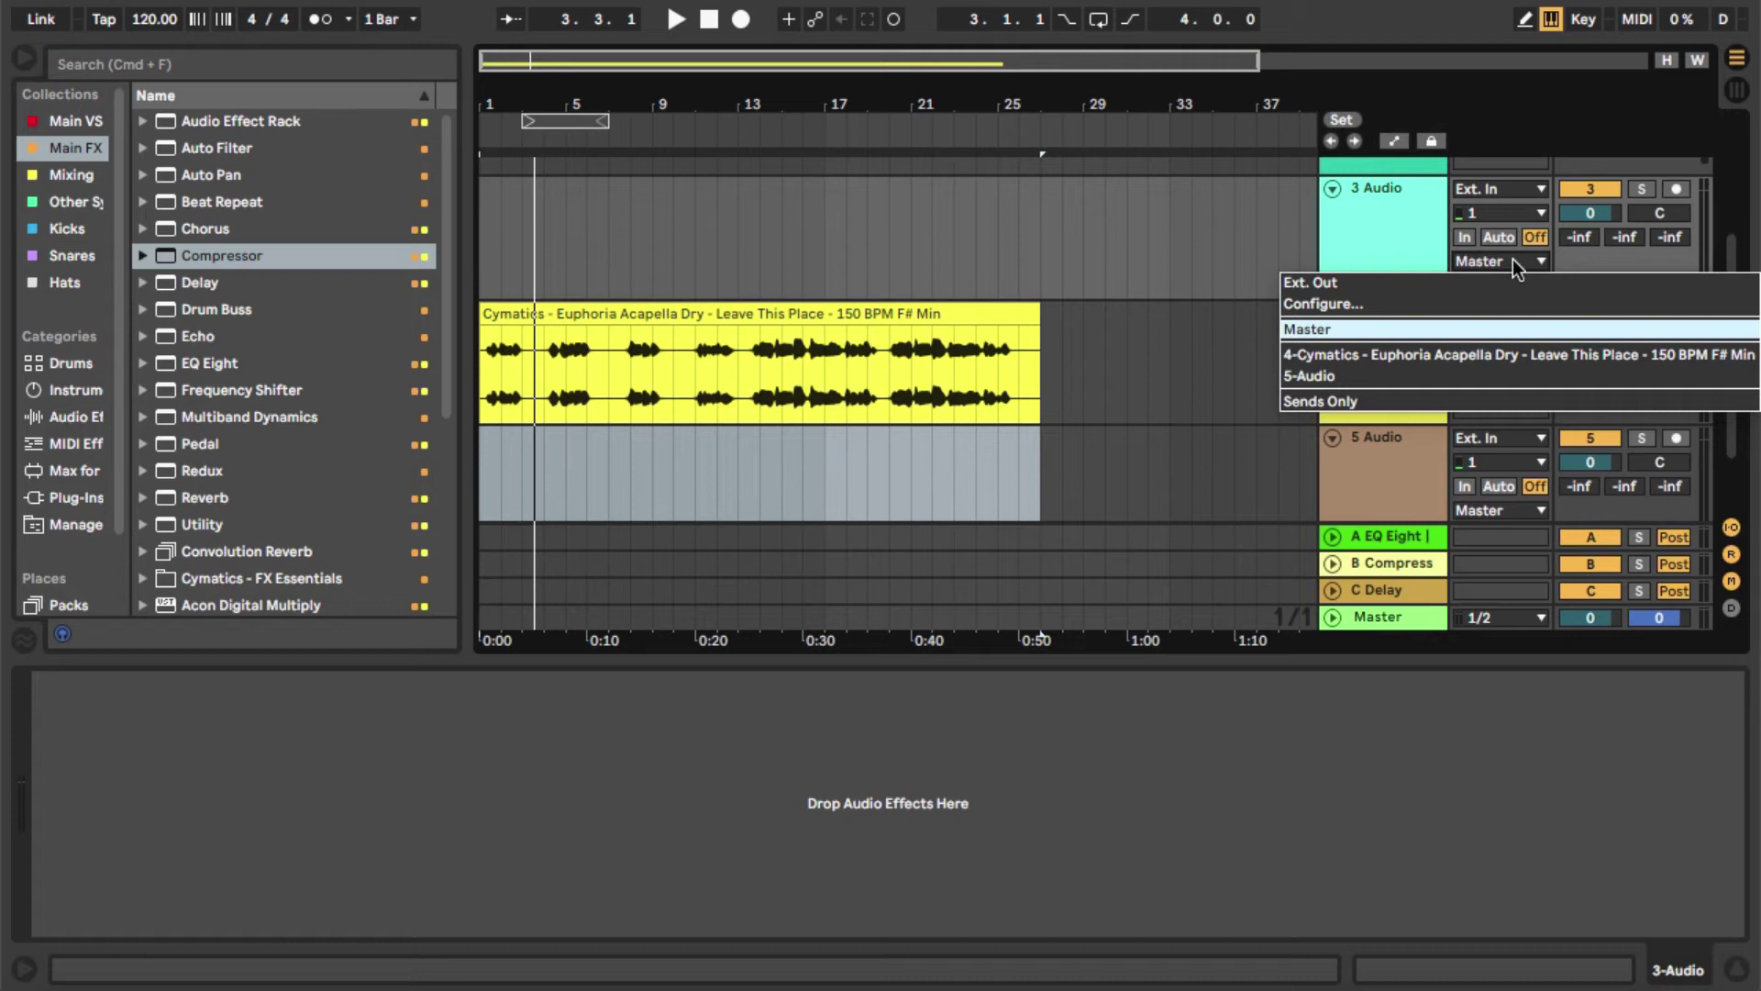
{"action": "left_click", "coordinate": [1341, 402]}
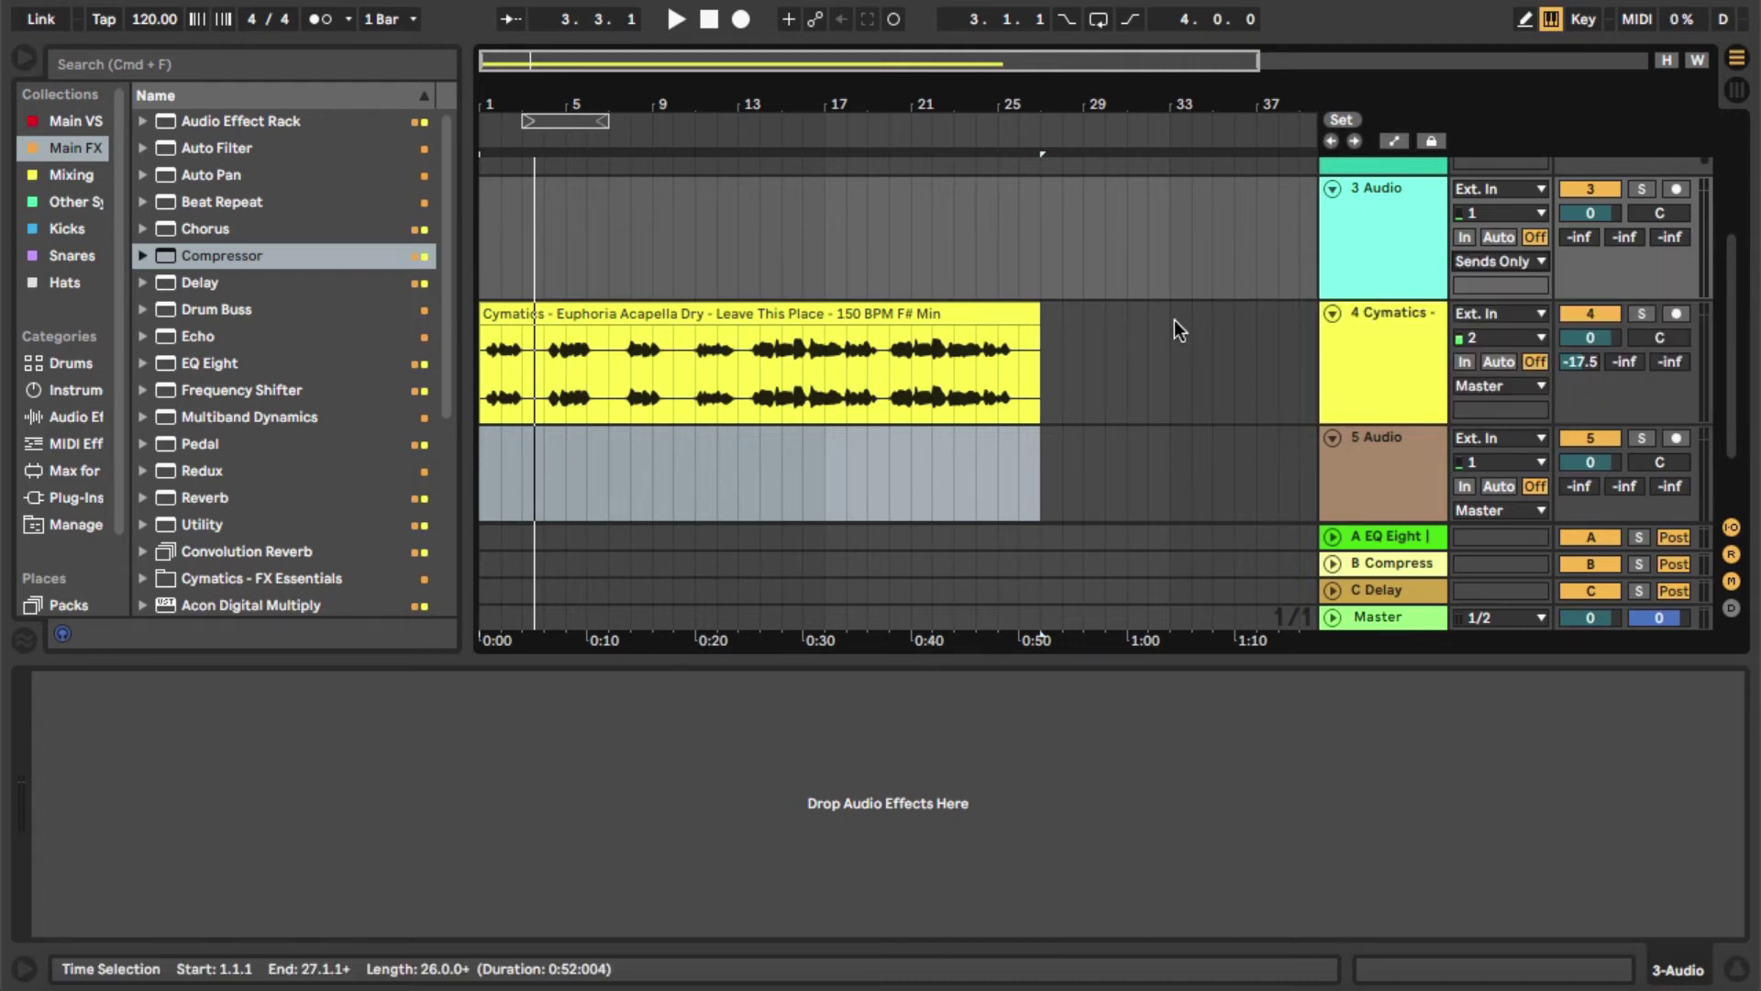
{"action": "left_click_drag", "start_coordinate": [980, 312], "coordinate": [978, 288]}
{"action": "key", "text": "space"}
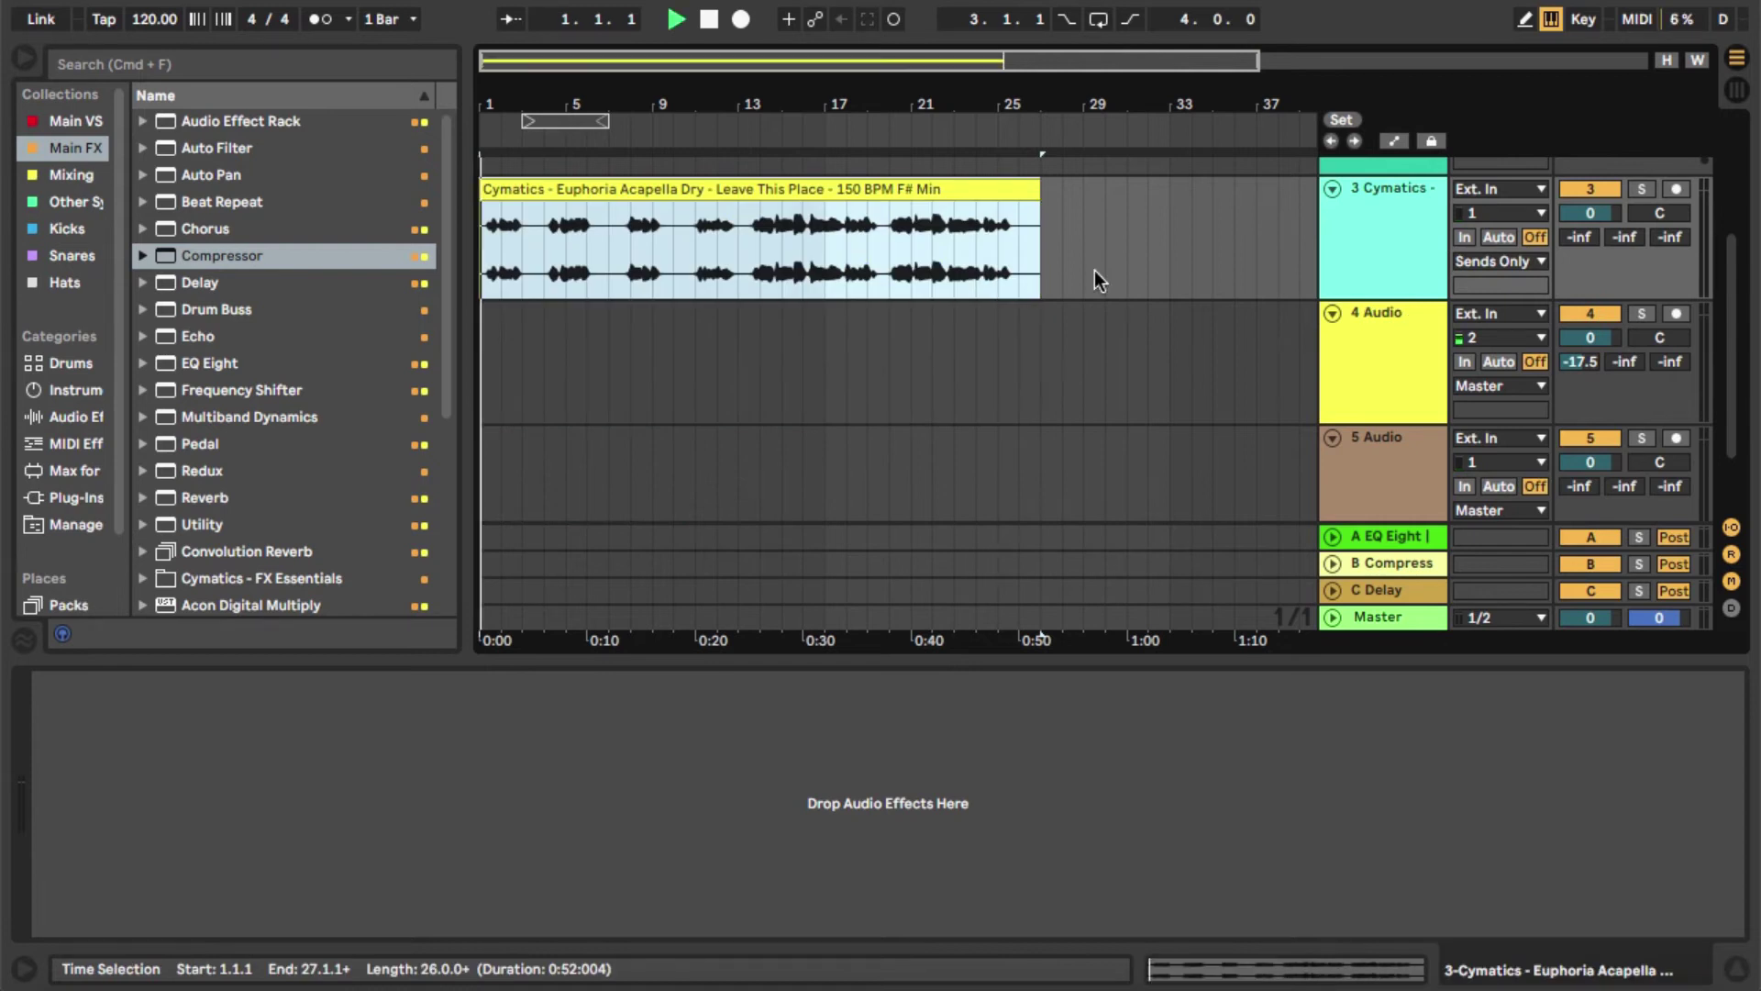
- Set track 3's send to return B to 0 dB while listening to the vocal
{"action": "left_click", "coordinate": [1407, 202]}
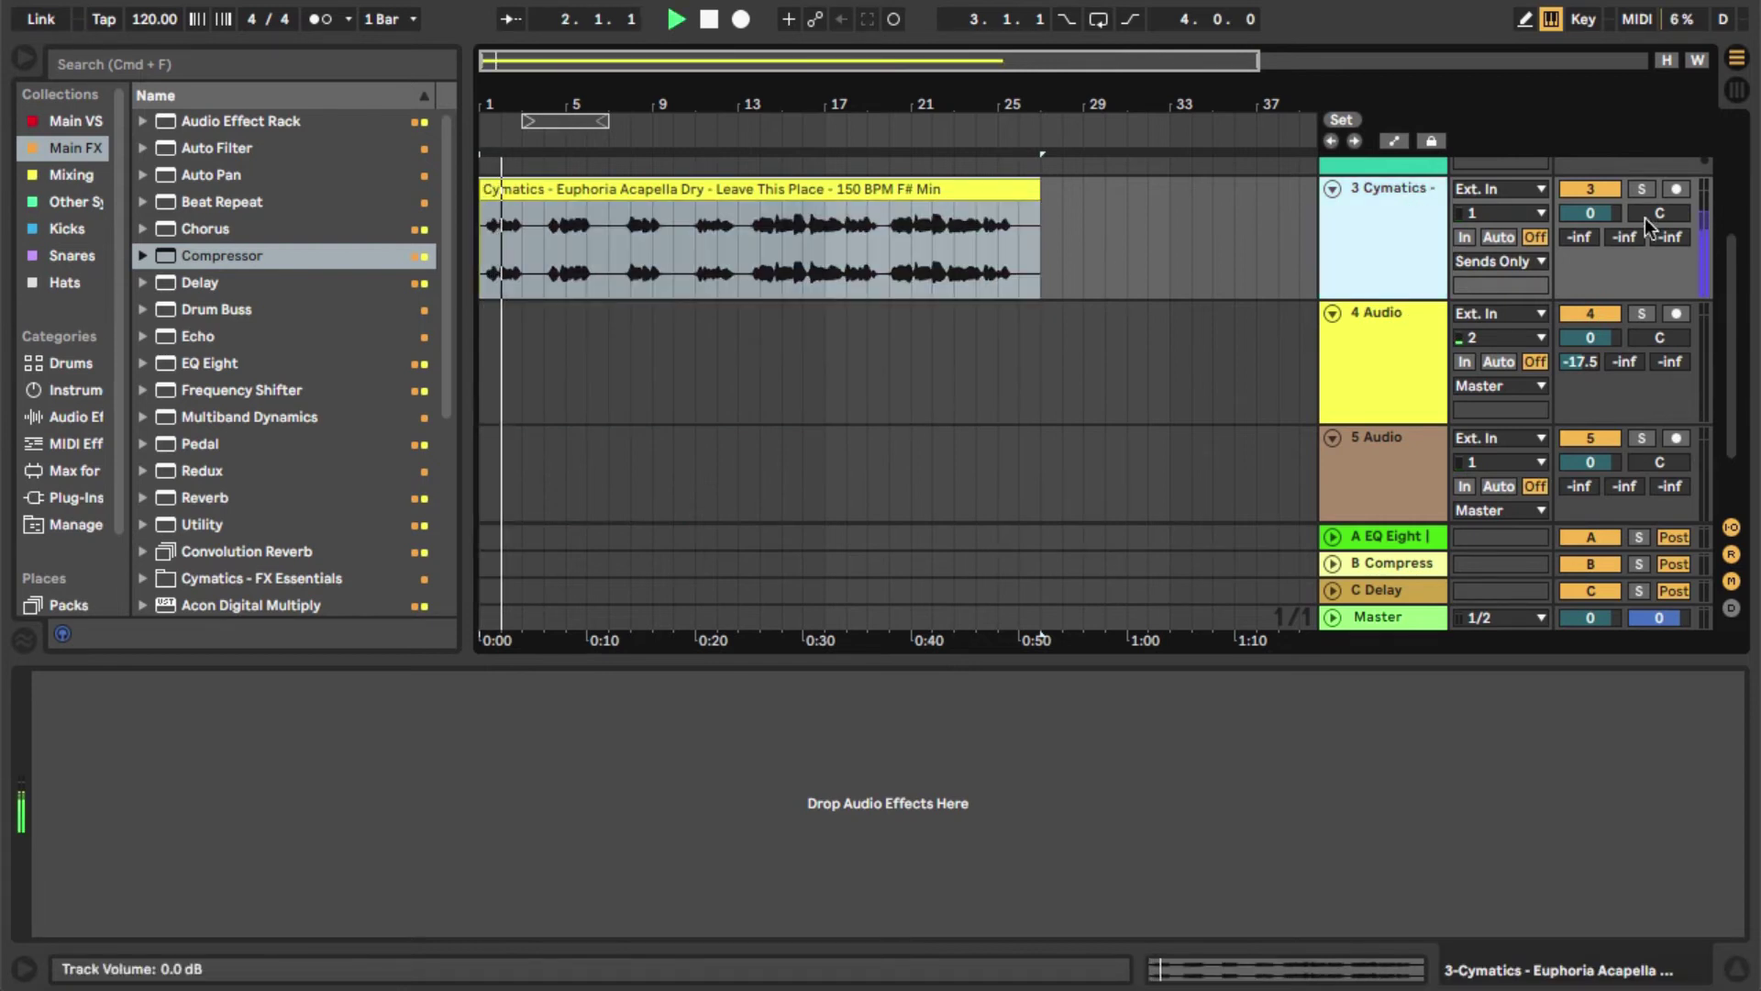
{"action": "left_click_drag", "start_coordinate": [1672, 240], "coordinate": [1637, 215]}
{"action": "double_click", "coordinate": [1658, 237]}
{"action": "key", "text": "space"}
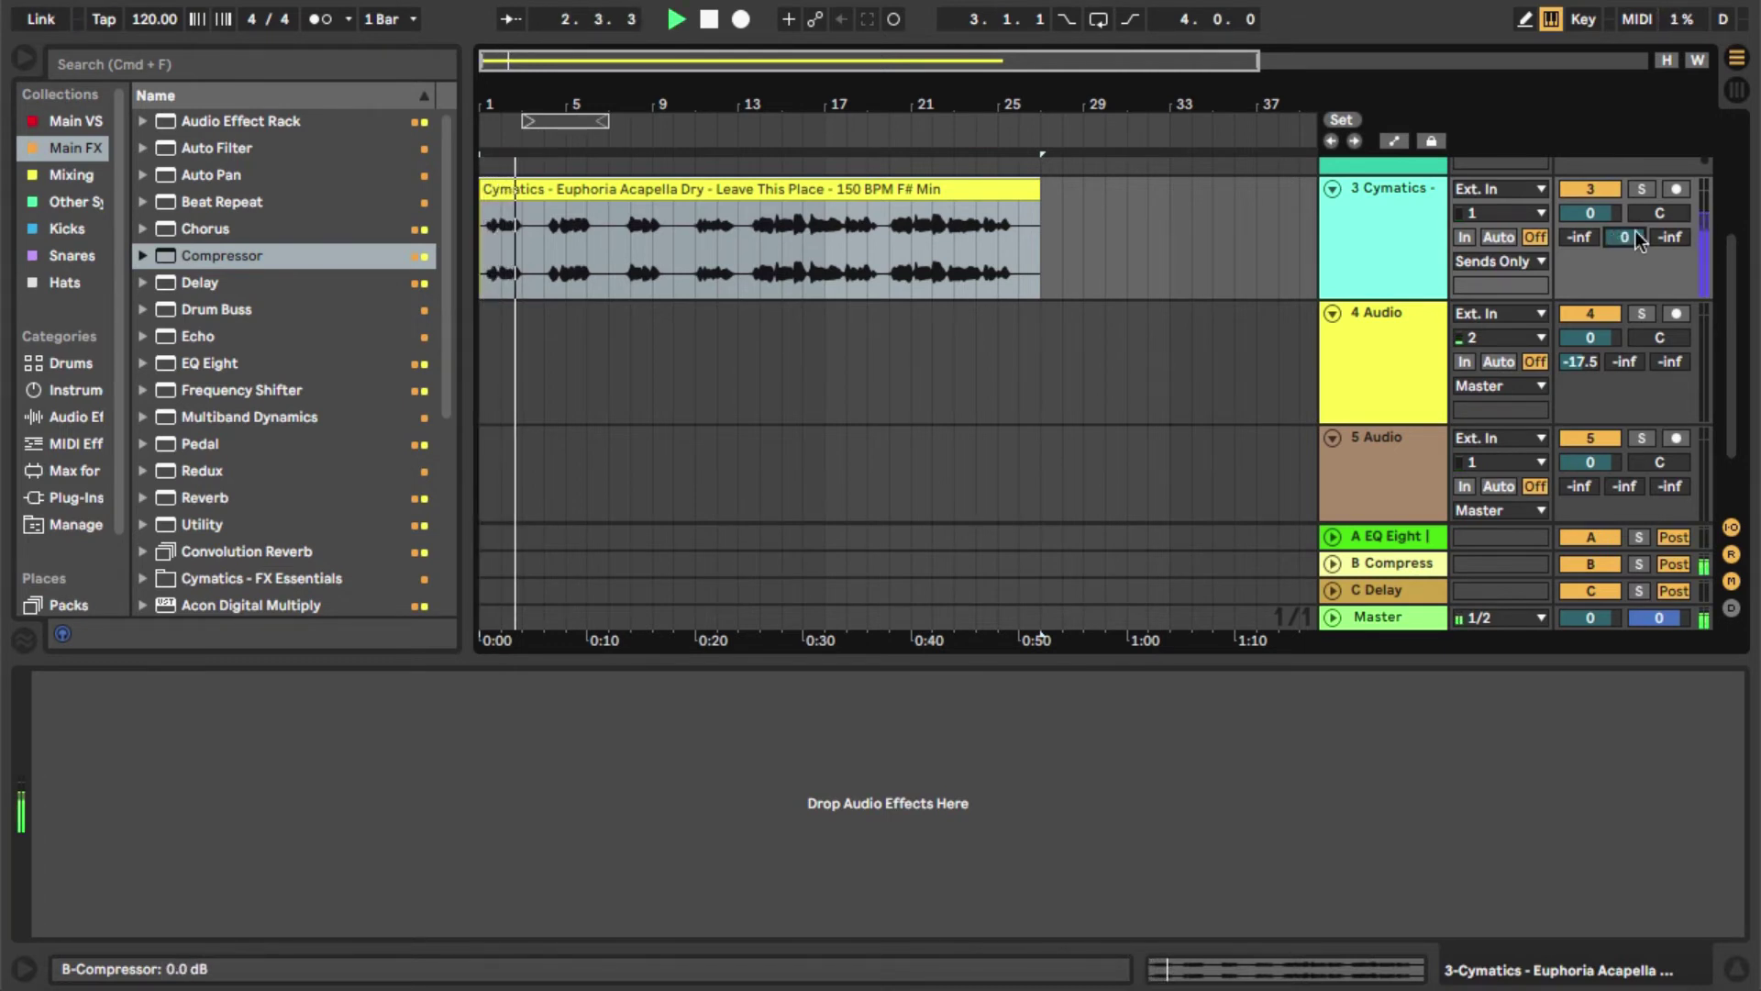
{"action": "key", "text": "space"}
- Place the Cymatics Skin Numb Kick 1 sample from the Kicks collection at the start of track 4
{"action": "left_click", "coordinate": [1341, 253]}
{"action": "scroll", "coordinate": [1267, 251], "scroll_direction": "up", "scroll_amount": 1}
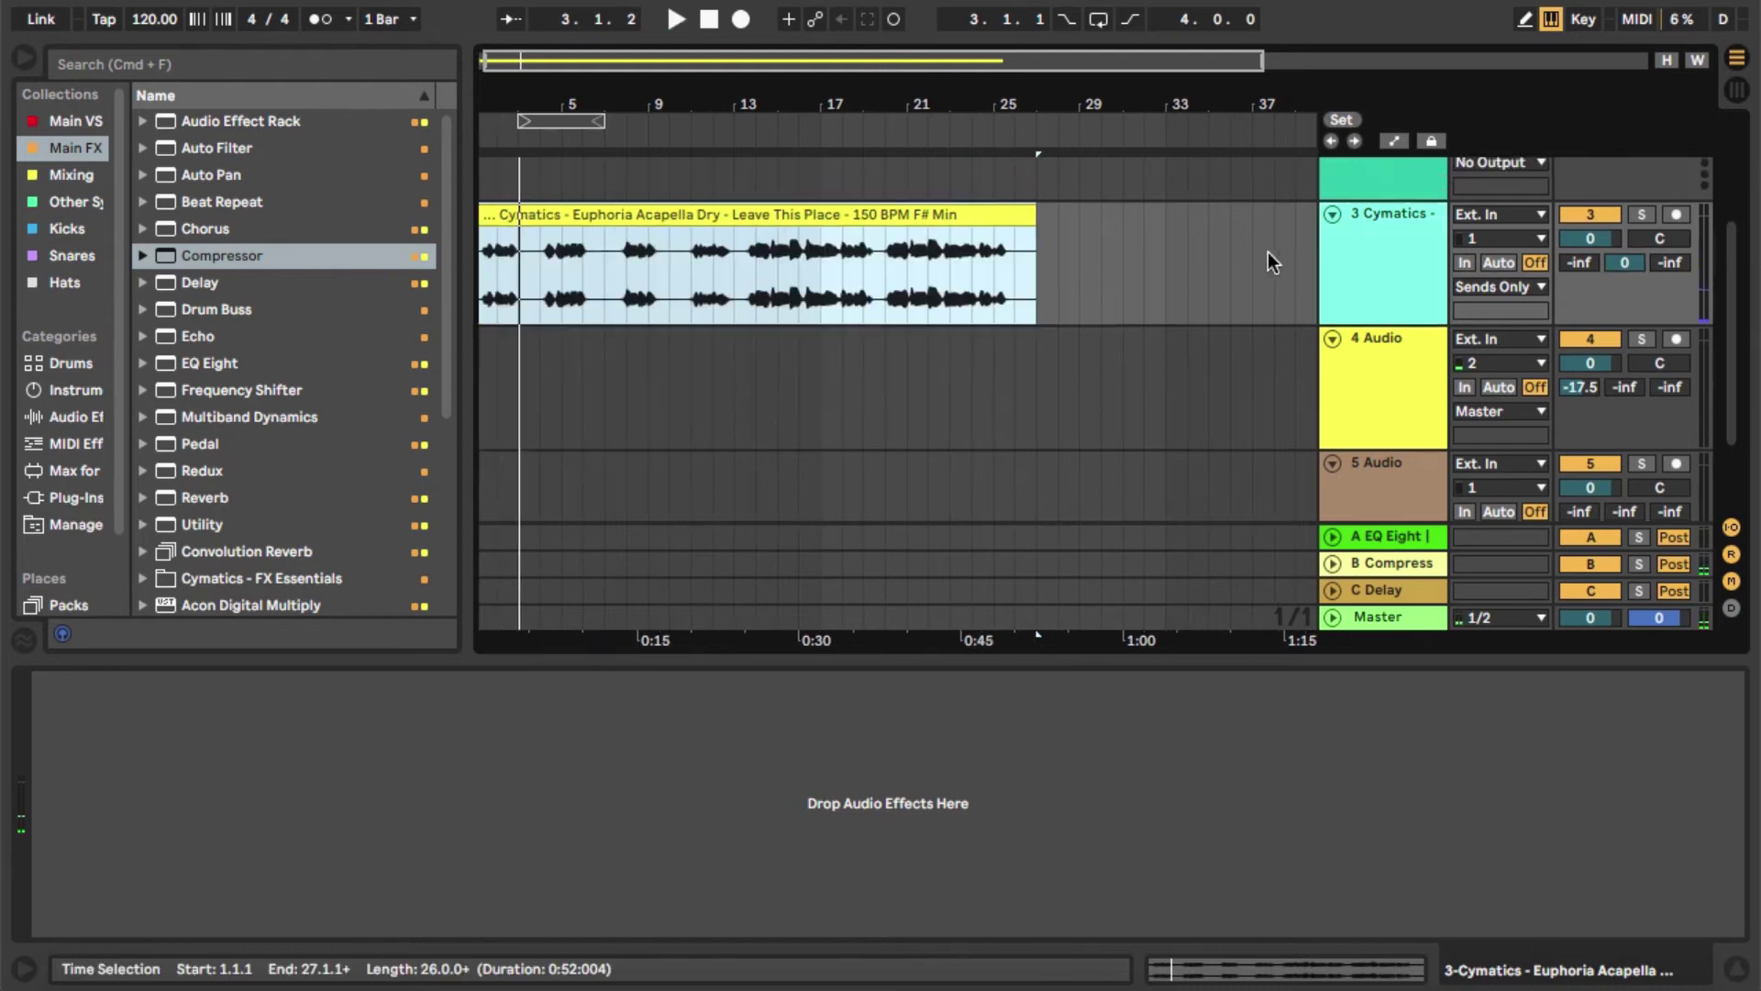
{"action": "scroll", "coordinate": [1268, 252], "scroll_direction": "up", "scroll_amount": 5}
{"action": "scroll", "coordinate": [998, 391], "scroll_direction": "down", "scroll_amount": 8}
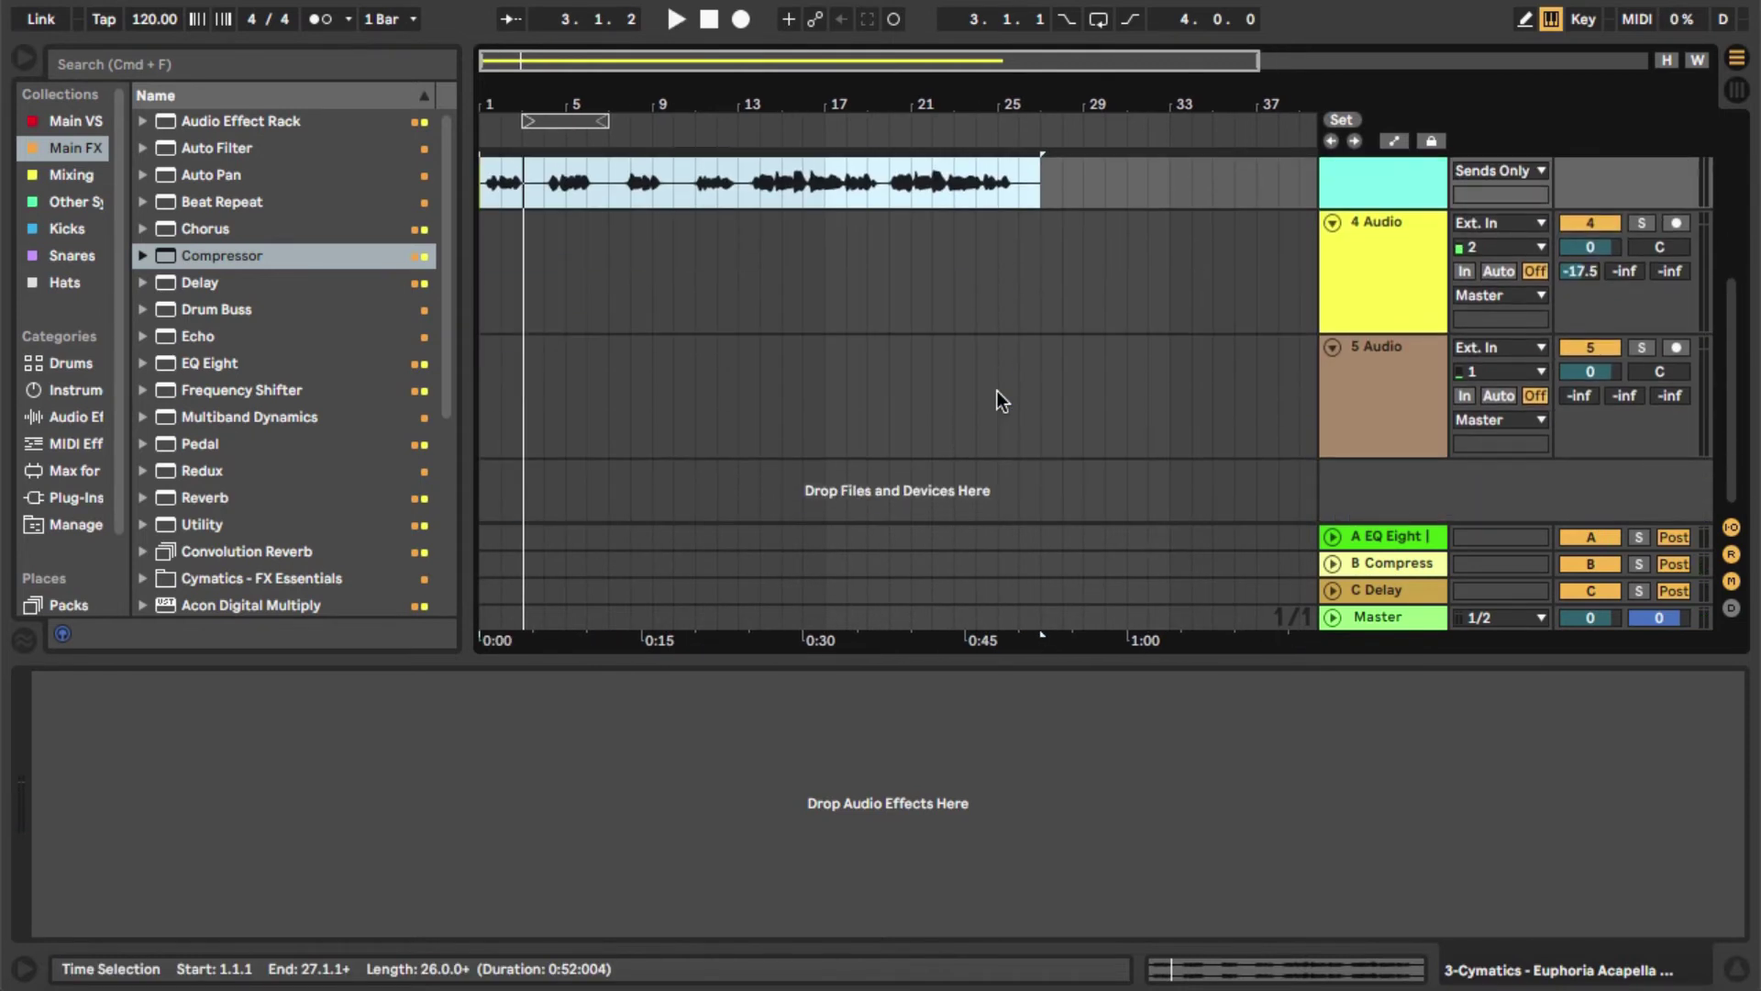
{"action": "scroll", "coordinate": [998, 392], "scroll_direction": "up", "scroll_amount": 4}
{"action": "left_click", "coordinate": [68, 233]}
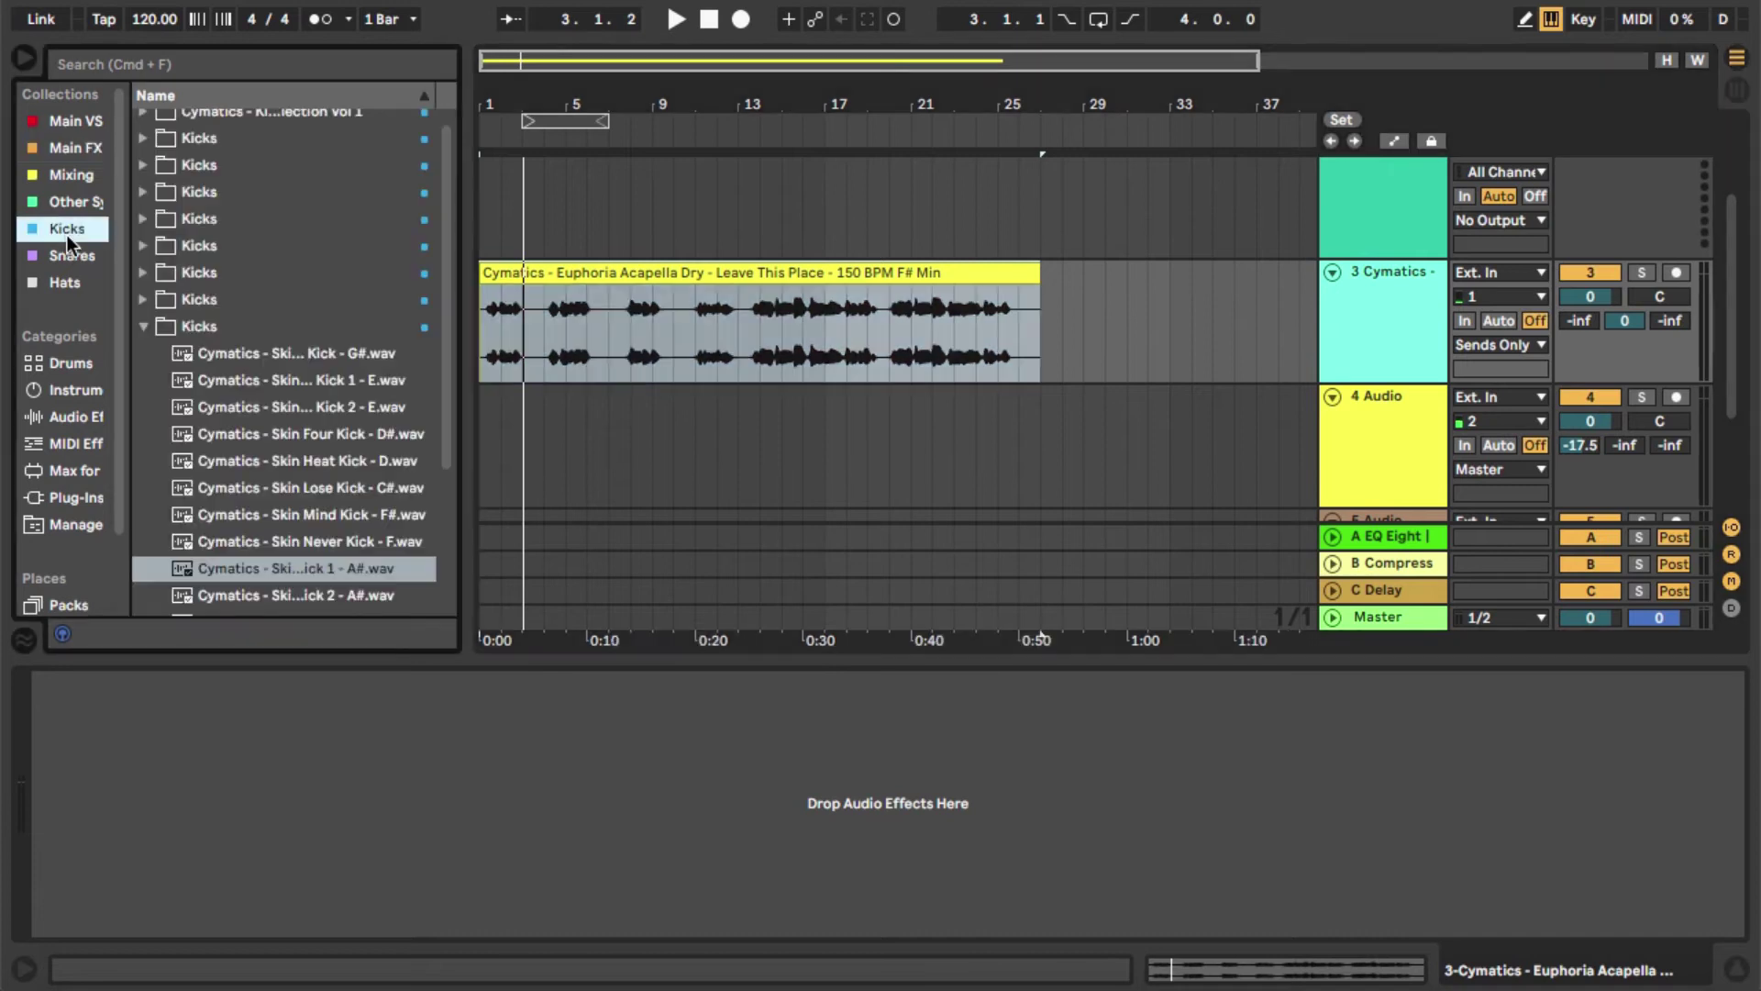
{"action": "left_click_drag", "start_coordinate": [244, 565], "coordinate": [501, 427]}
{"action": "scroll", "coordinate": [501, 428], "scroll_direction": "up", "scroll_amount": 5}
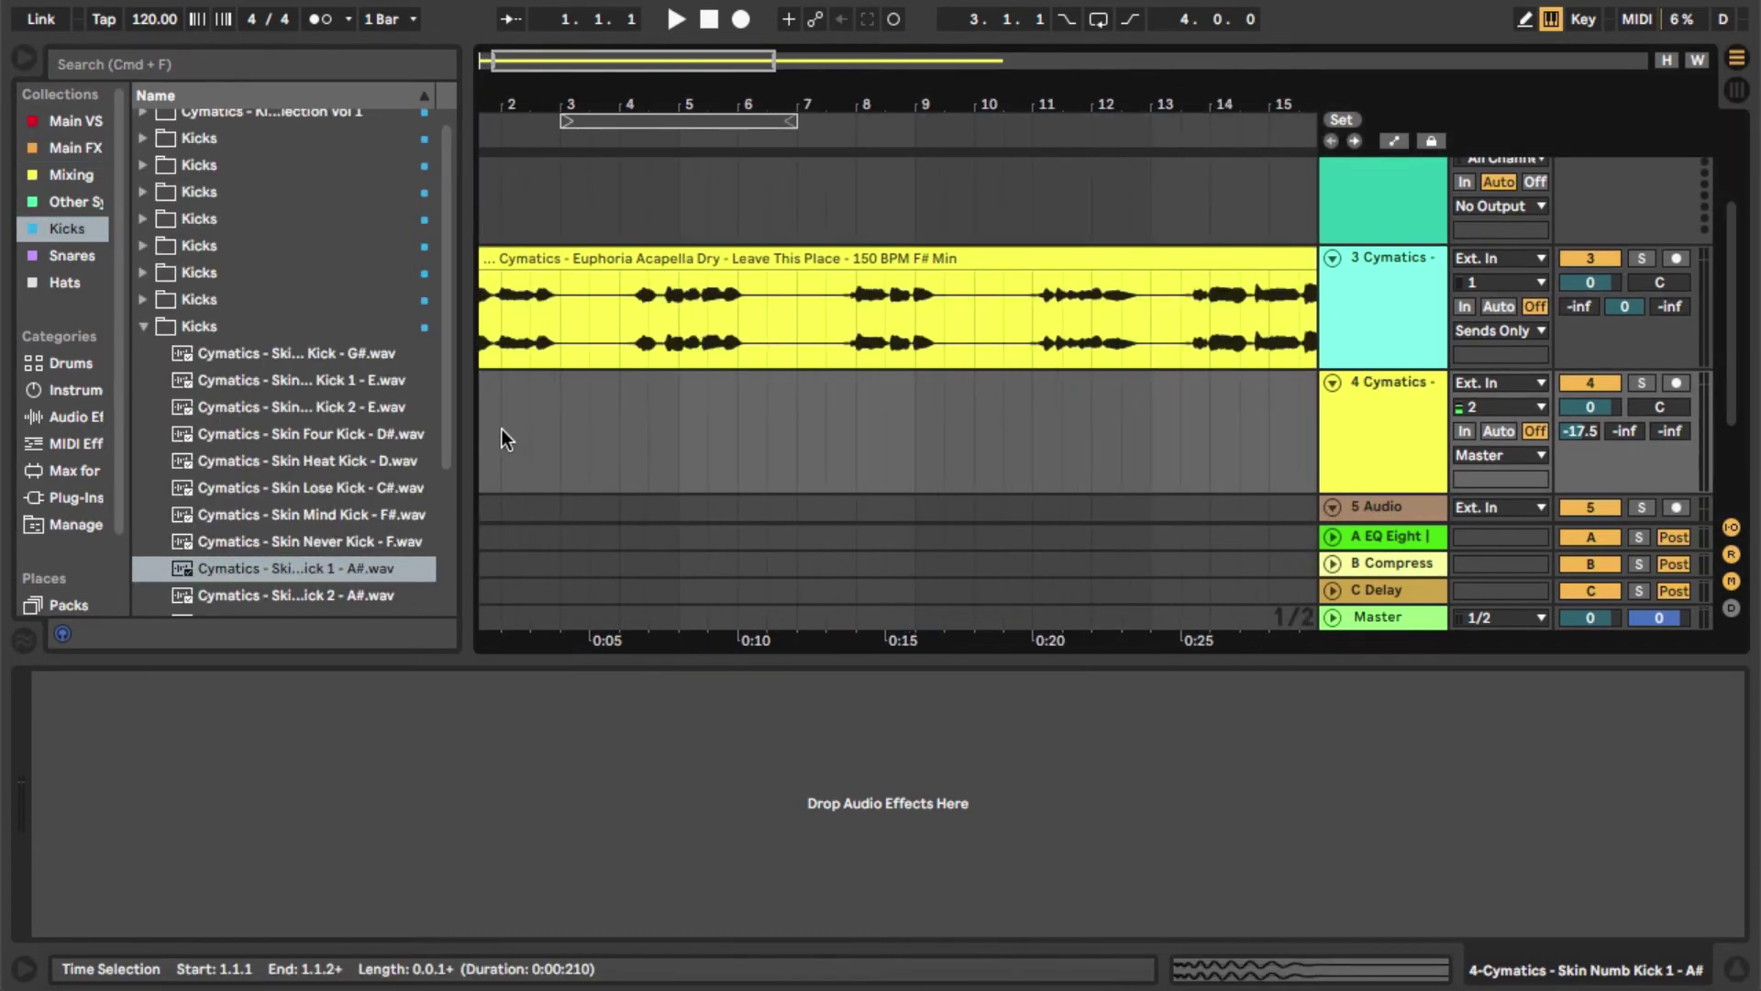
{"action": "scroll", "coordinate": [498, 420], "scroll_direction": "up", "scroll_amount": 5}
{"action": "scroll", "coordinate": [497, 420], "scroll_direction": "up", "scroll_amount": 1}
- Duplicate the one-beat selection containing the kick repeatedly along track 4 up to position 5.3.1
{"action": "left_click_drag", "start_coordinate": [497, 420], "coordinate": [437, 420]}
{"action": "scroll", "coordinate": [605, 468], "scroll_direction": "left", "scroll_amount": 1}
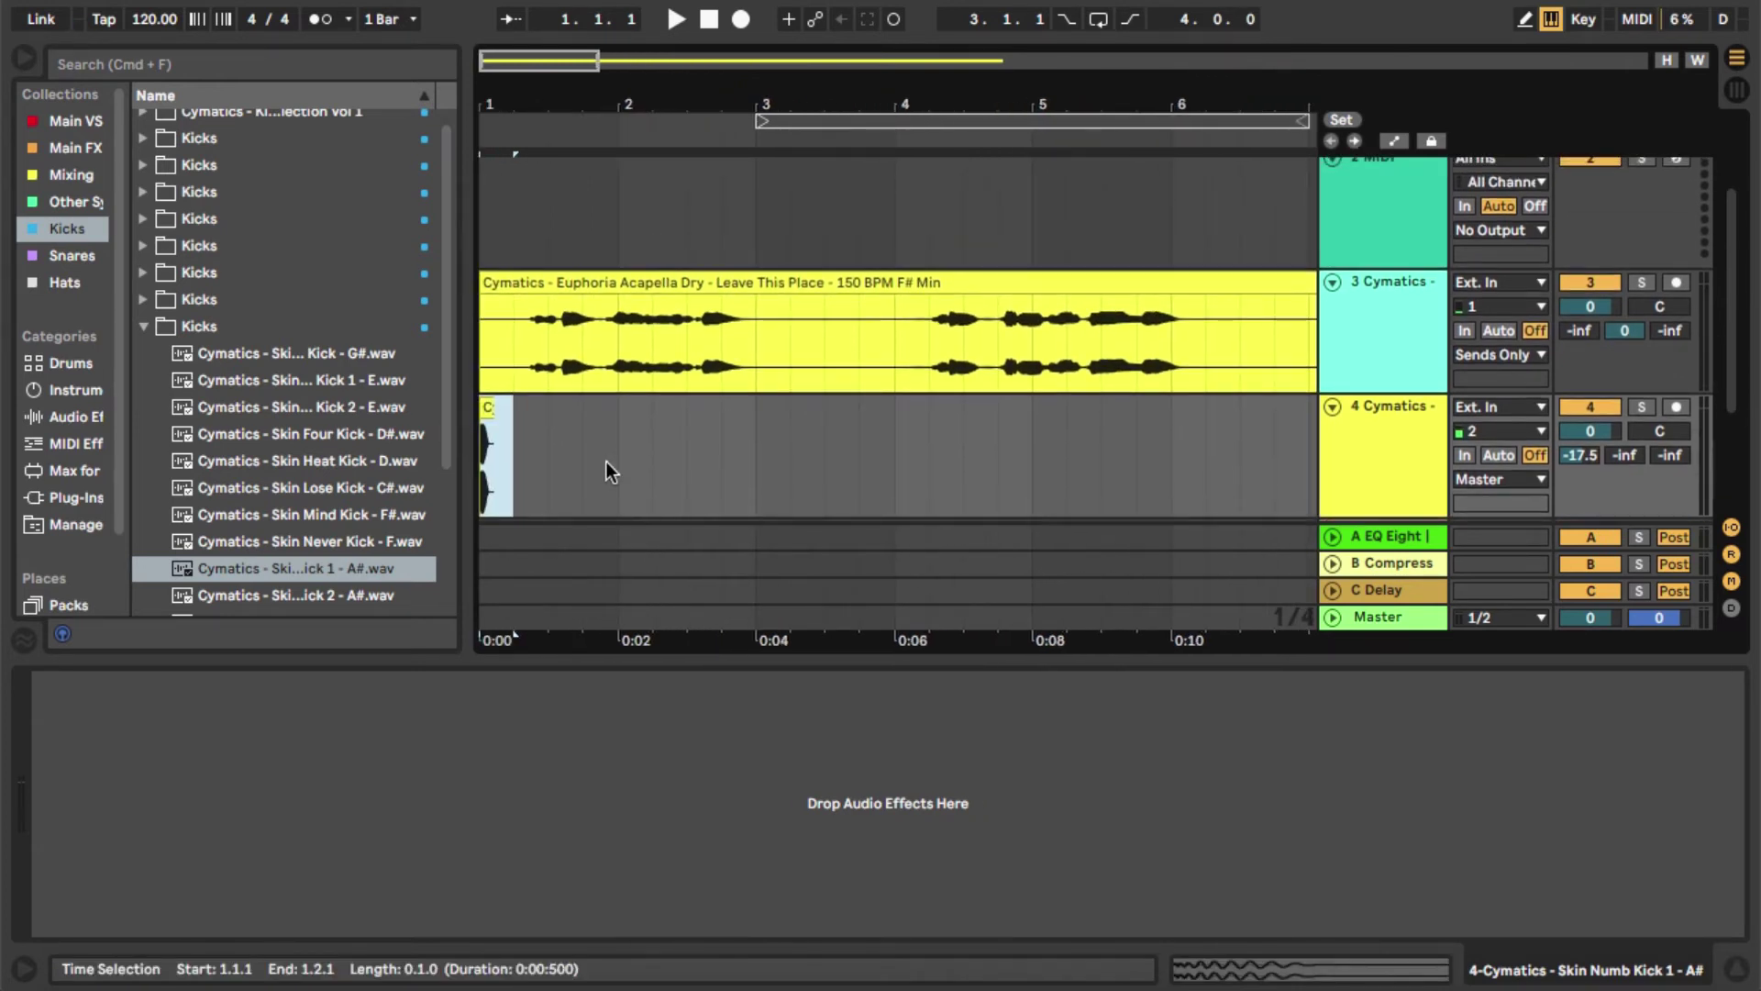
{"action": "key", "text": "super+d"}
{"action": "key", "text": "super+d"}
{"action": "key", "text": "super+d"}
{"action": "key", "text": "super+d"}
{"action": "key", "text": "super+d"}
{"action": "key", "text": "super+d"}
{"action": "key", "text": "super+d"}
{"action": "key", "text": "super+d"}
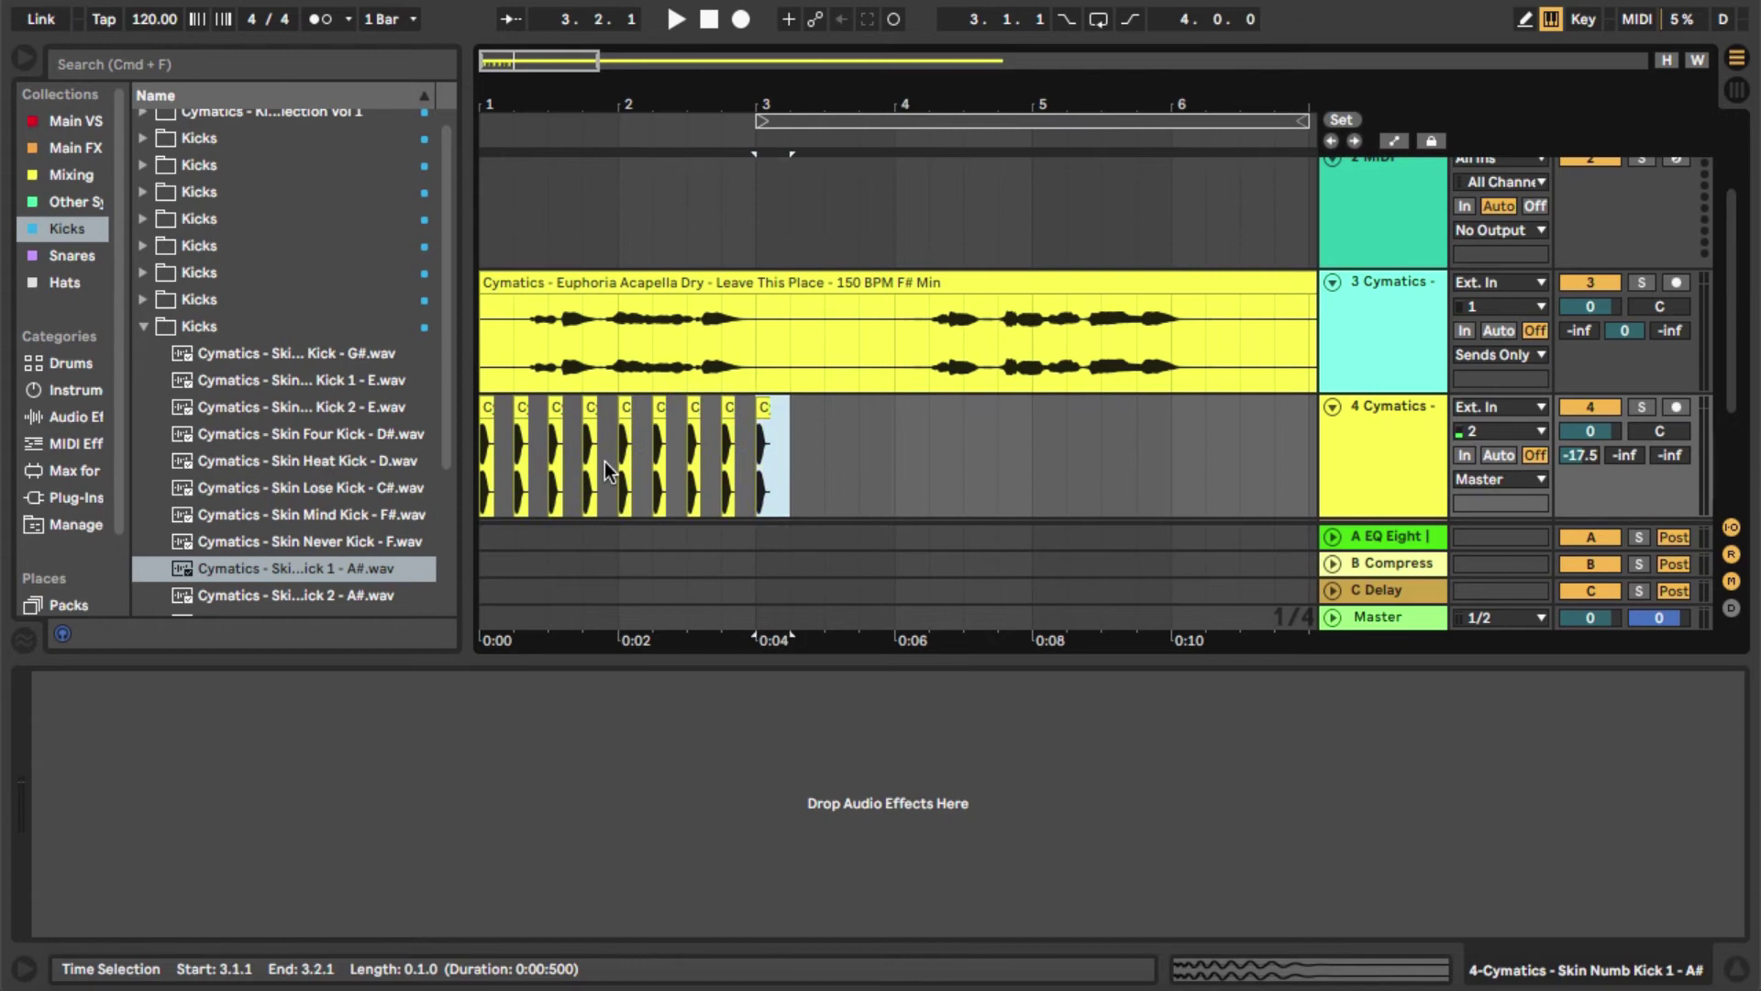
{"action": "key", "text": "super+d"}
{"action": "key", "text": "super+d"}
{"action": "key", "text": "super+d"}
{"action": "key", "text": "super+d"}
{"action": "key", "text": "super+d"}
{"action": "key", "text": "super+d"}
{"action": "key", "text": "super+d"}
{"action": "key", "text": "super+d"}
{"action": "key", "text": "super+d"}
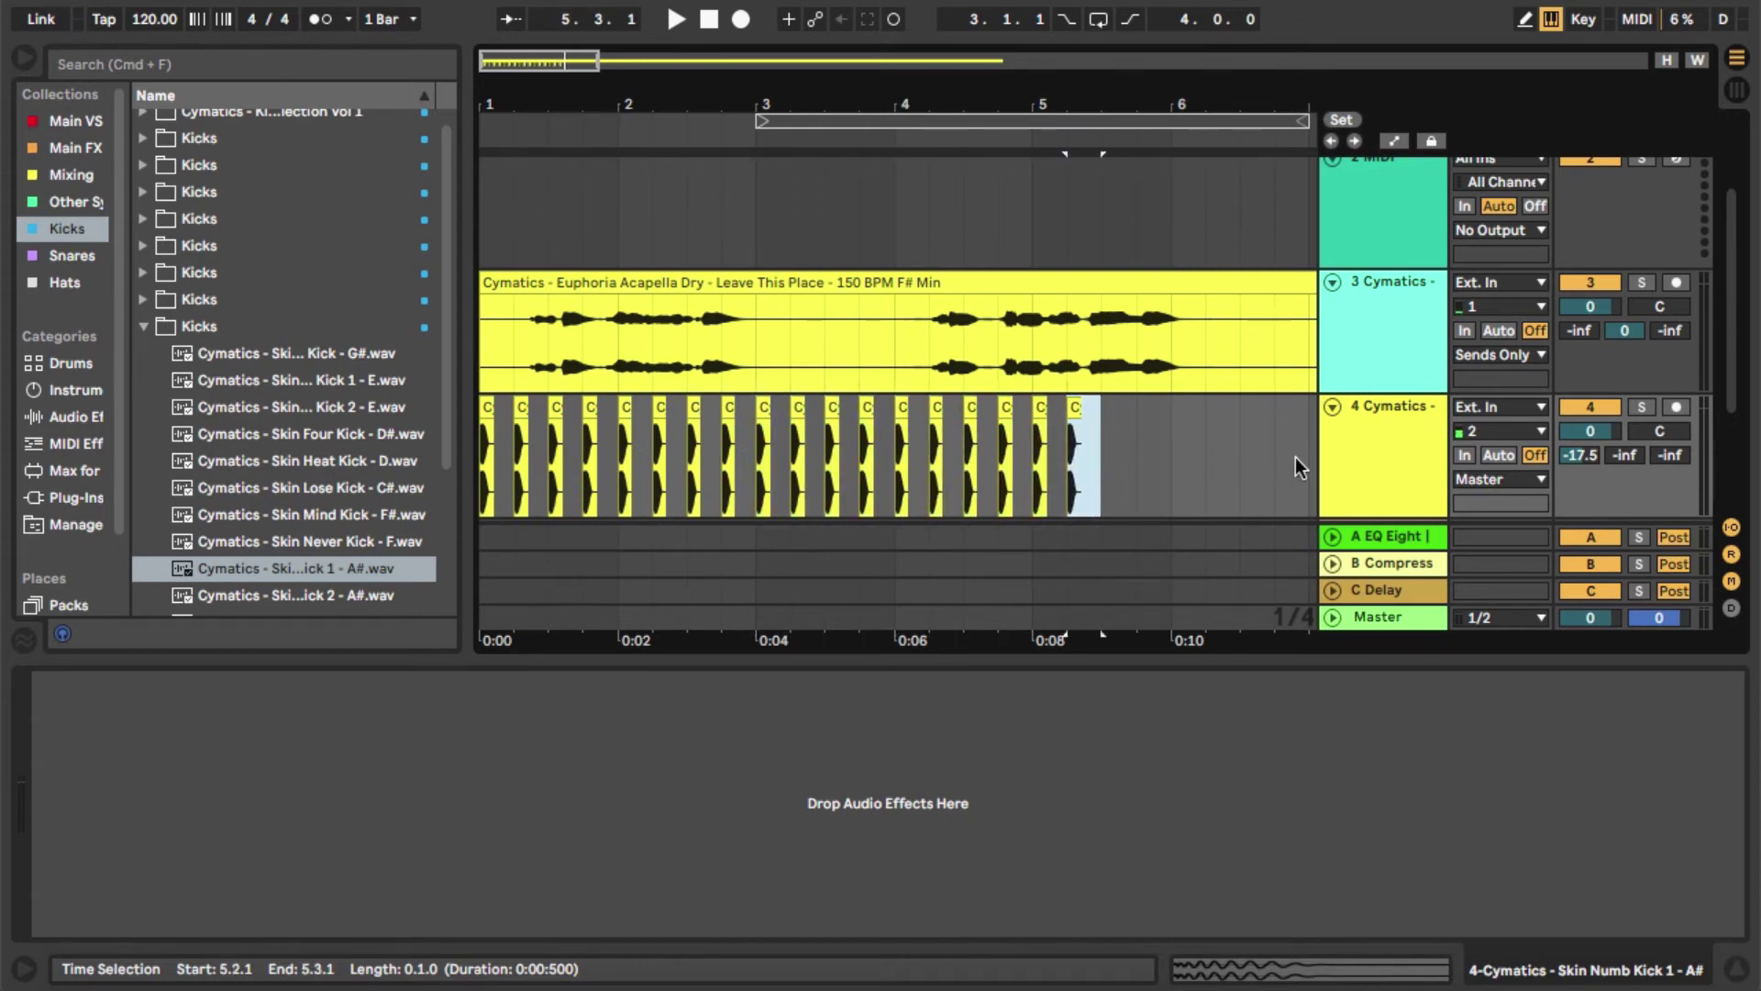
- Set return B's compressor sidechain source to the Skin Numb Kick track and lower its threshold to -42.8 dB
{"action": "left_click", "coordinate": [1378, 565]}
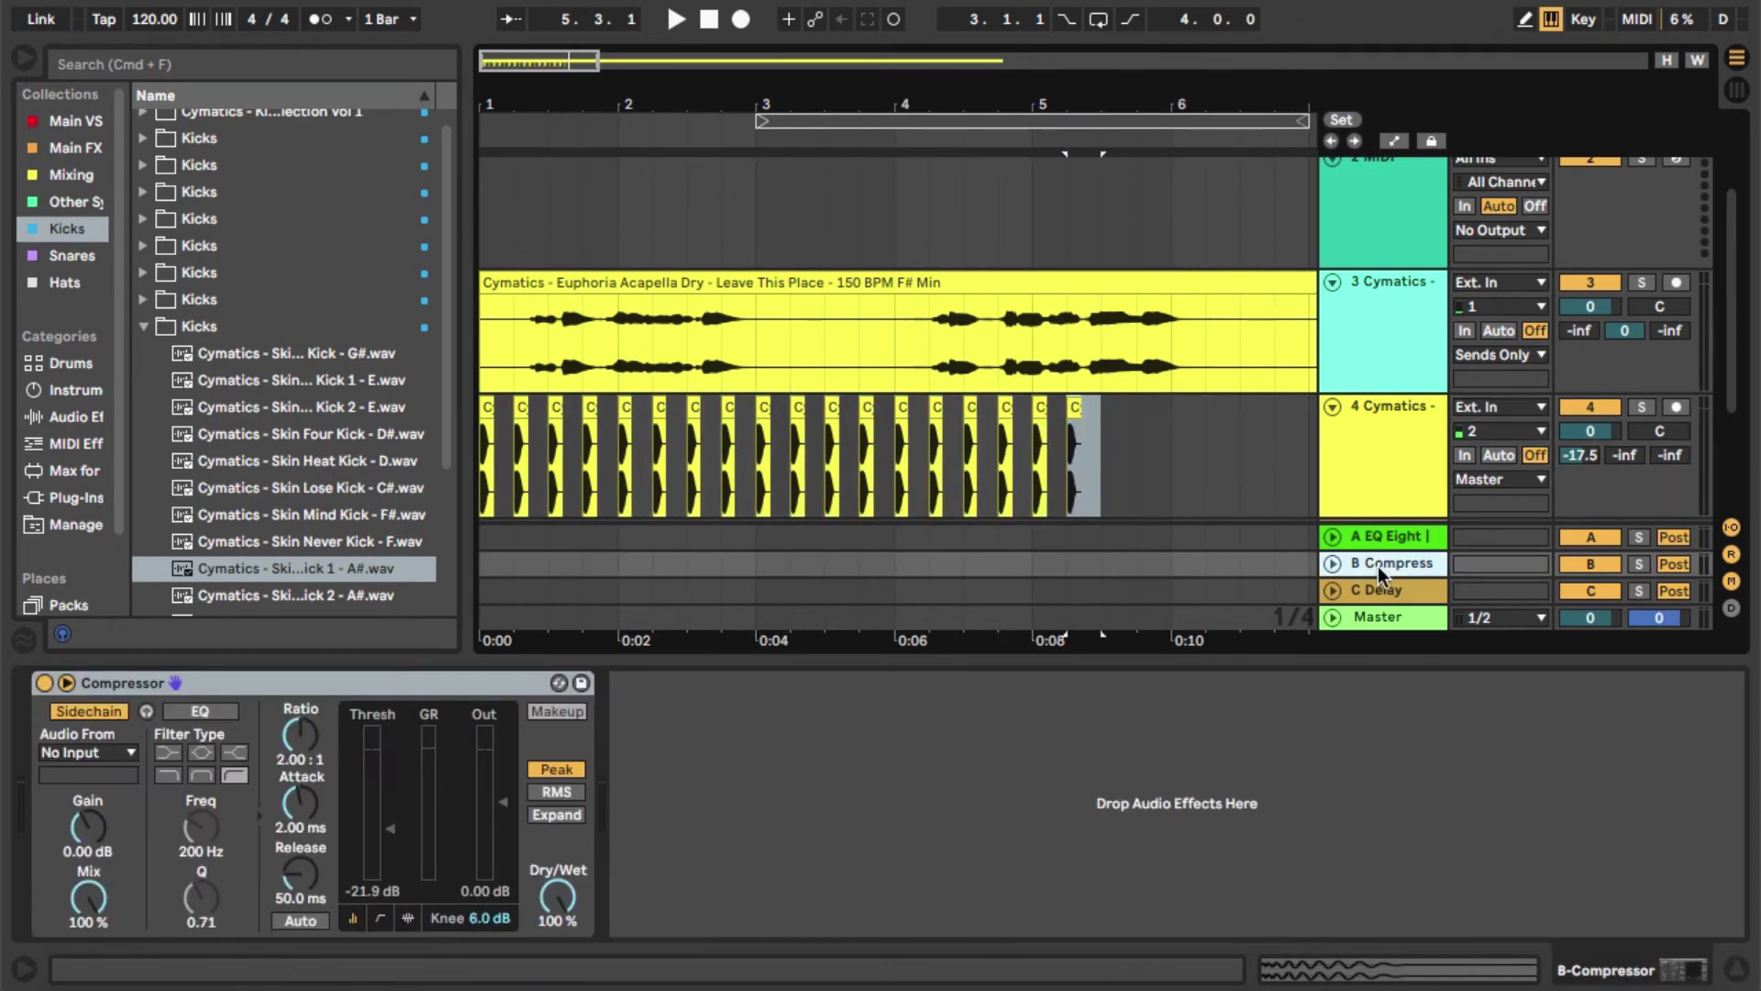
{"action": "left_click", "coordinate": [111, 755]}
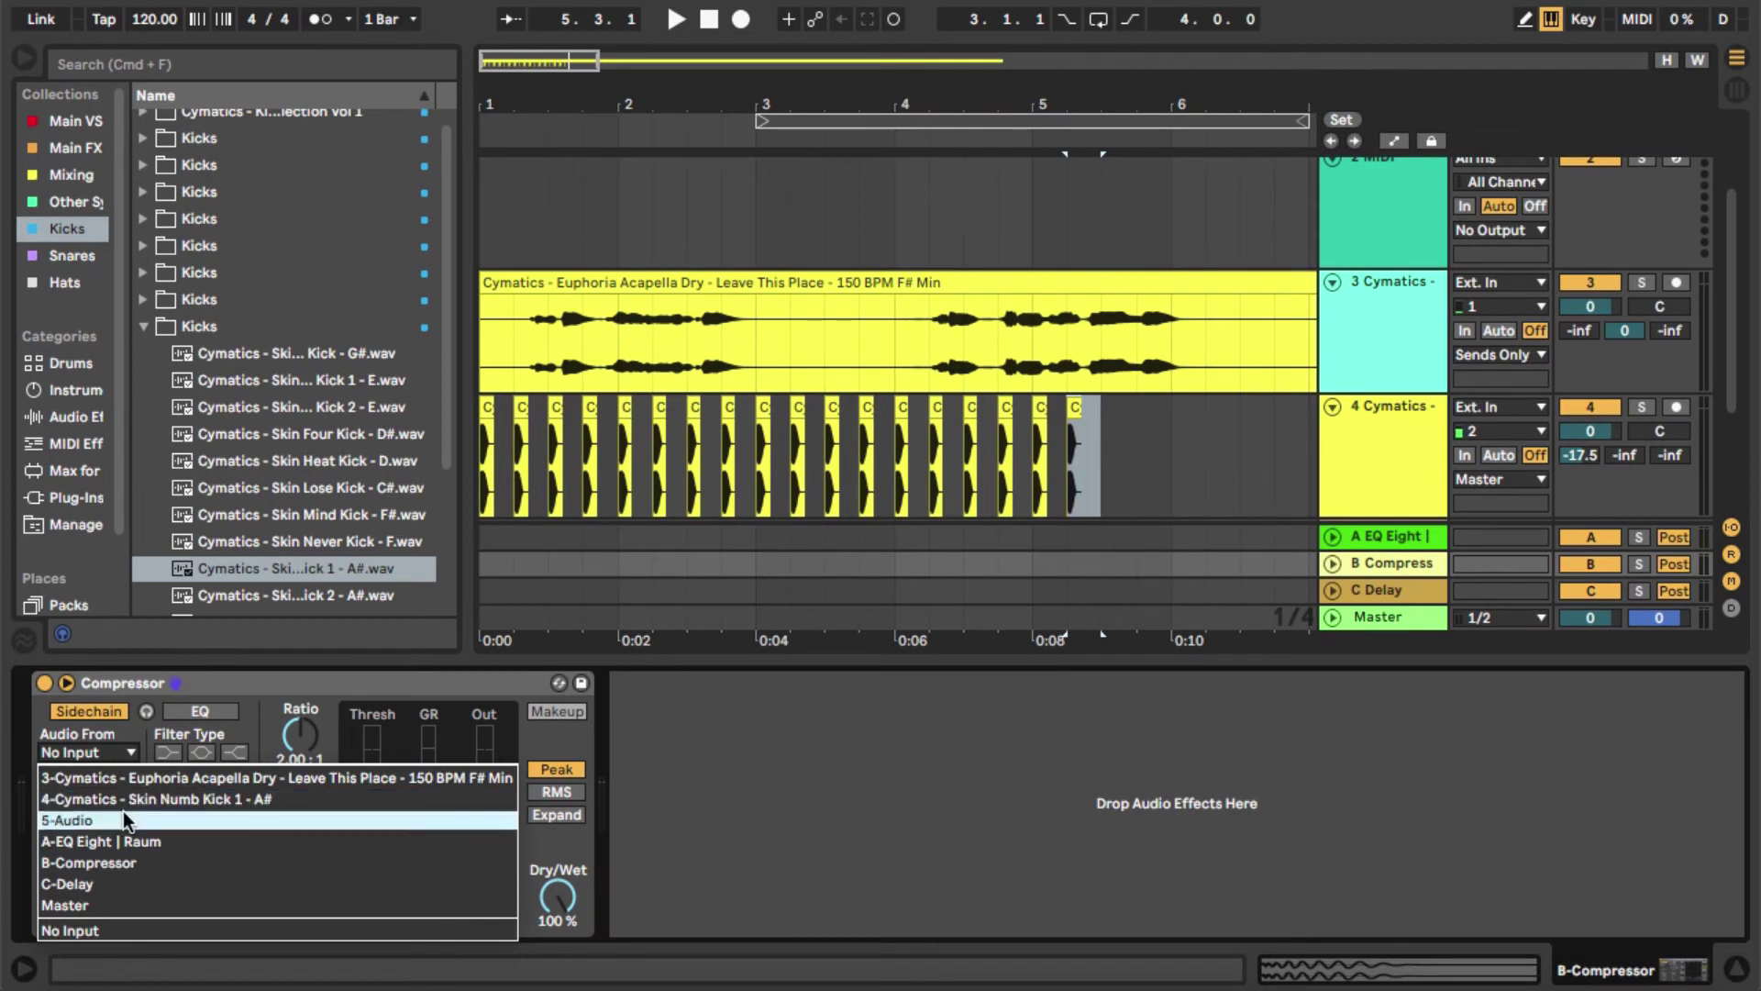
{"action": "left_click", "coordinate": [122, 799]}
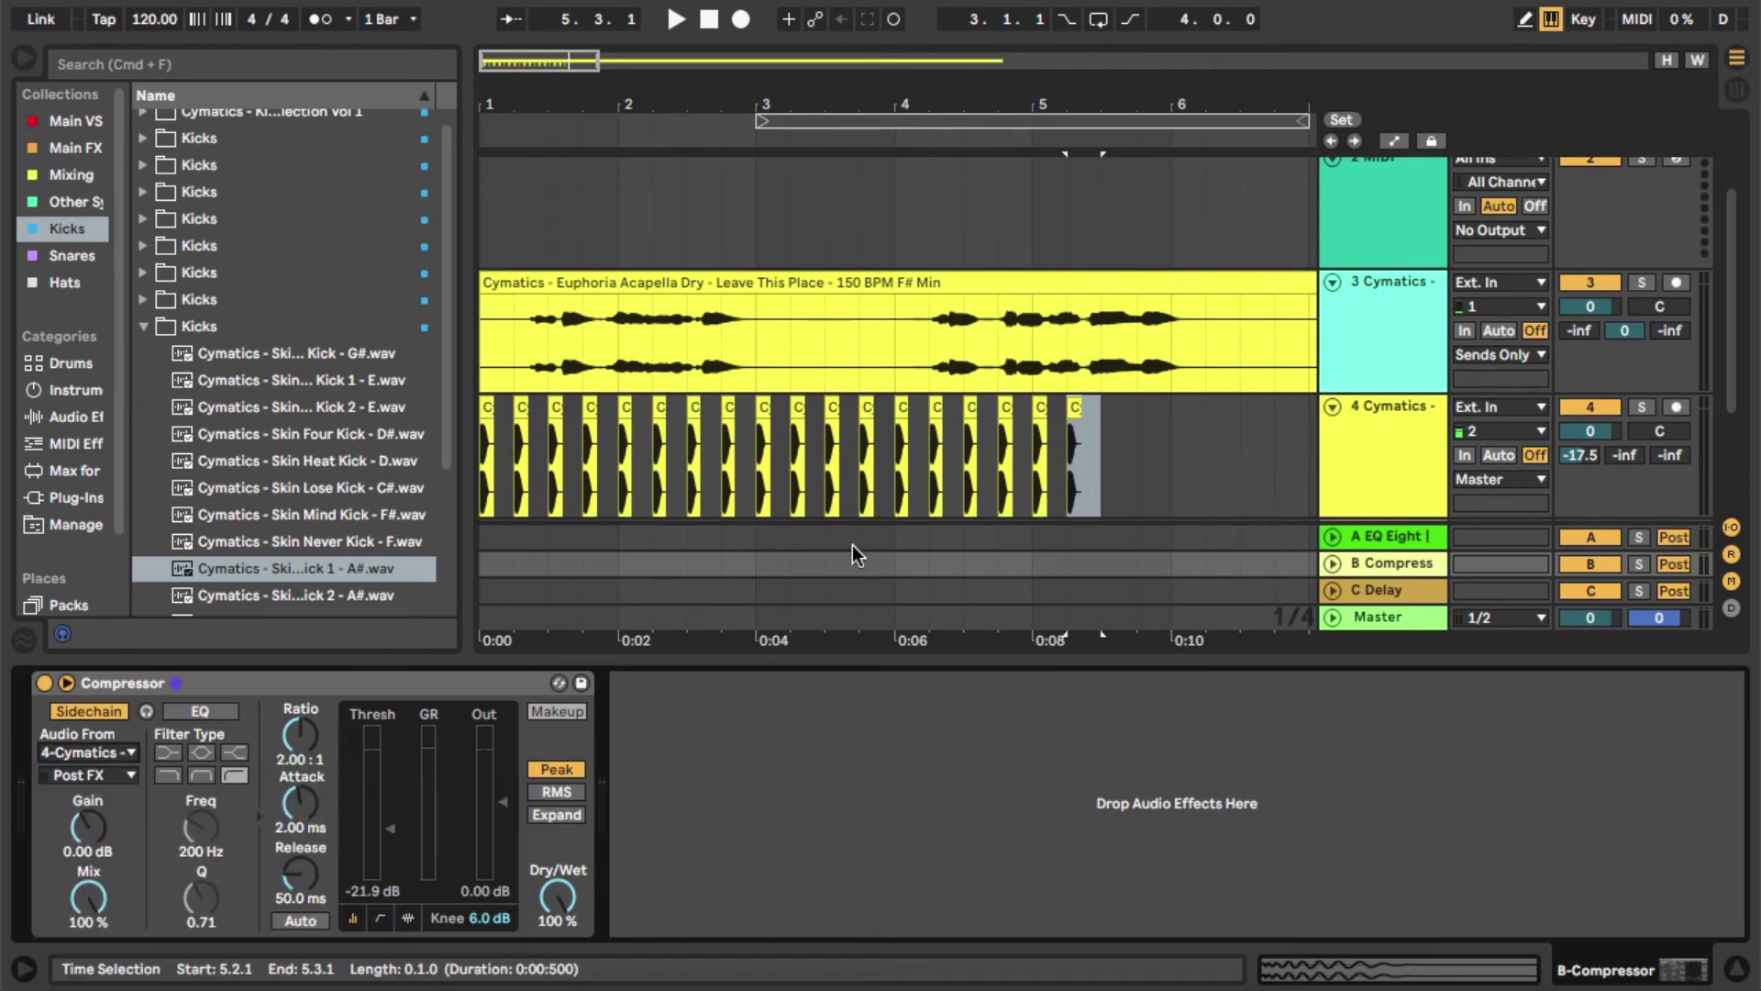
{"action": "left_click_drag", "start_coordinate": [399, 827], "coordinate": [398, 860]}
- Play the vocal and kicks from bar 1 and turn the kick track's send to return A down to -inf
{"action": "key", "text": "space"}
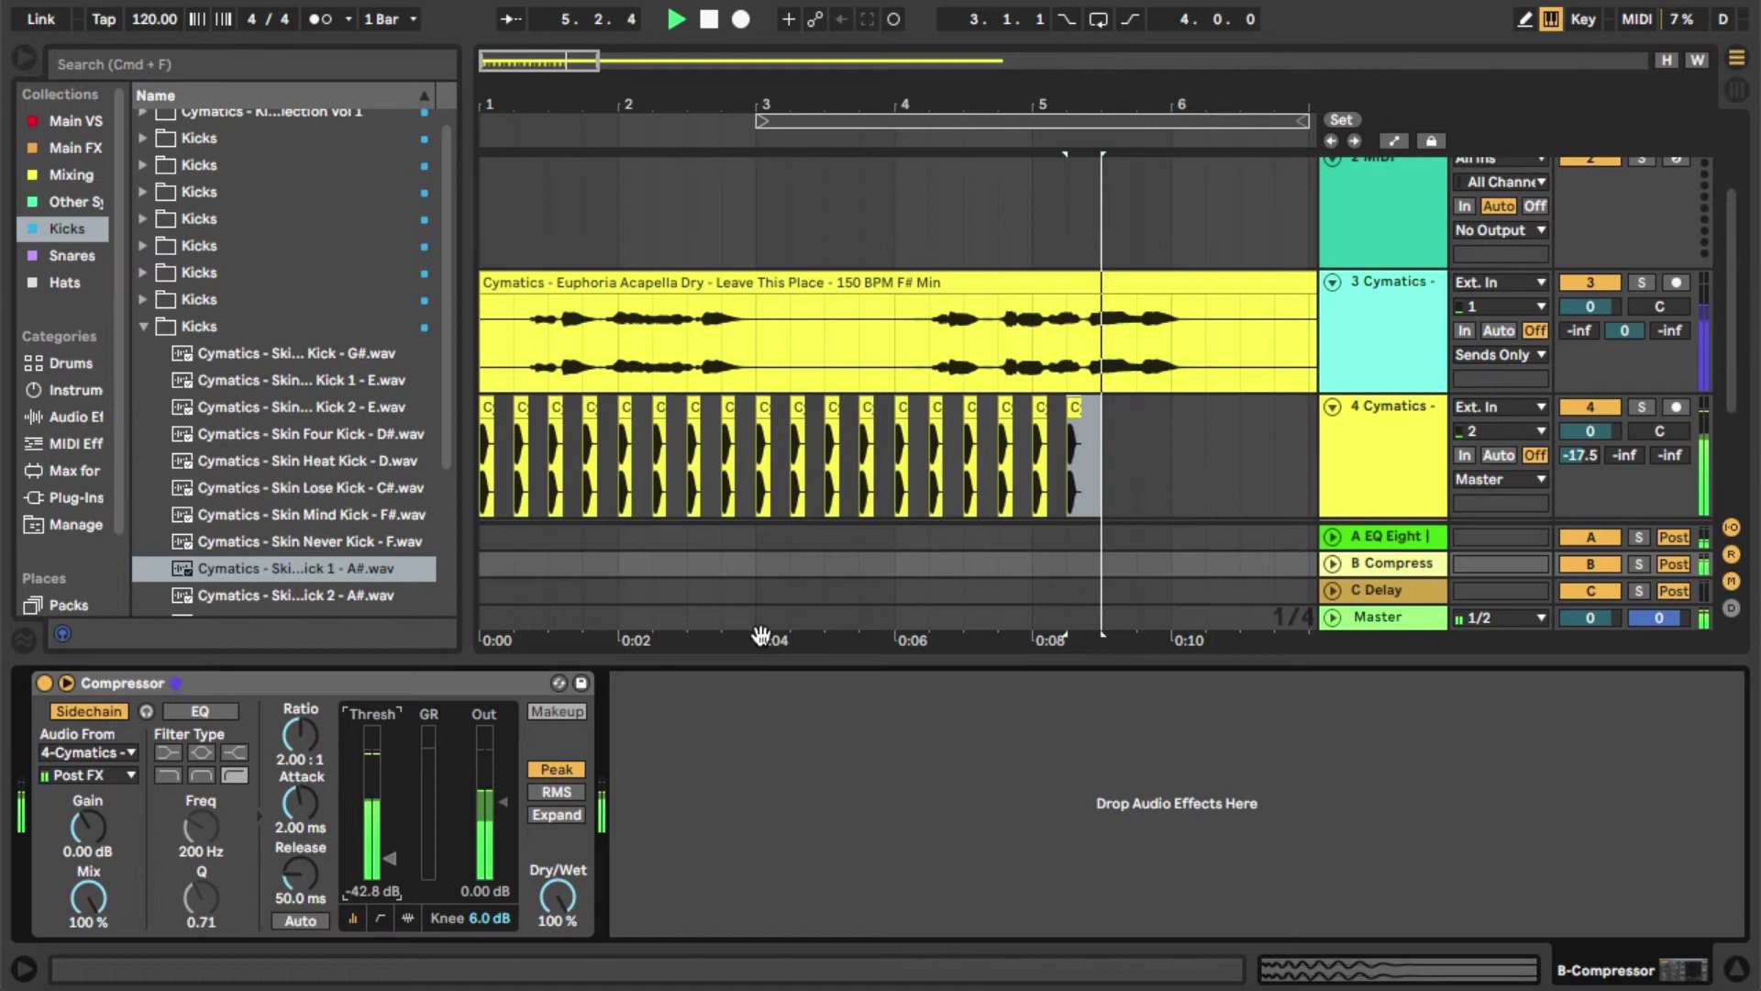
{"action": "left_click", "coordinate": [496, 425]}
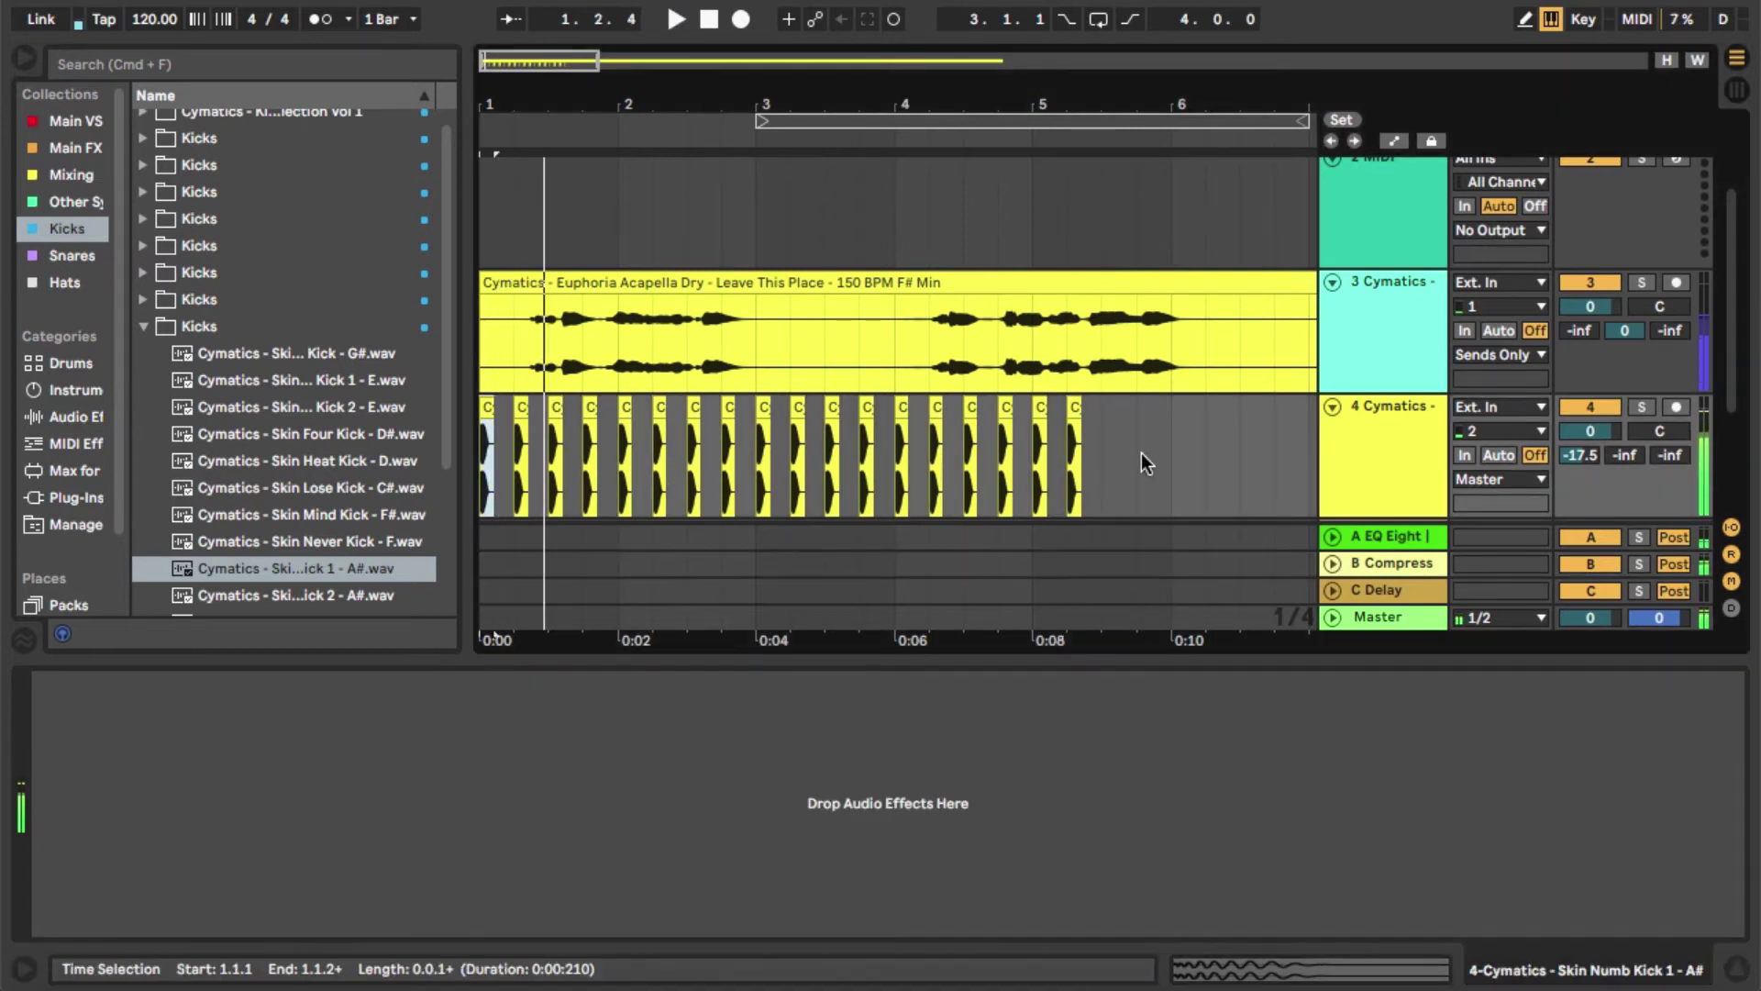
{"action": "left_click_drag", "start_coordinate": [1595, 459], "coordinate": [1594, 532]}
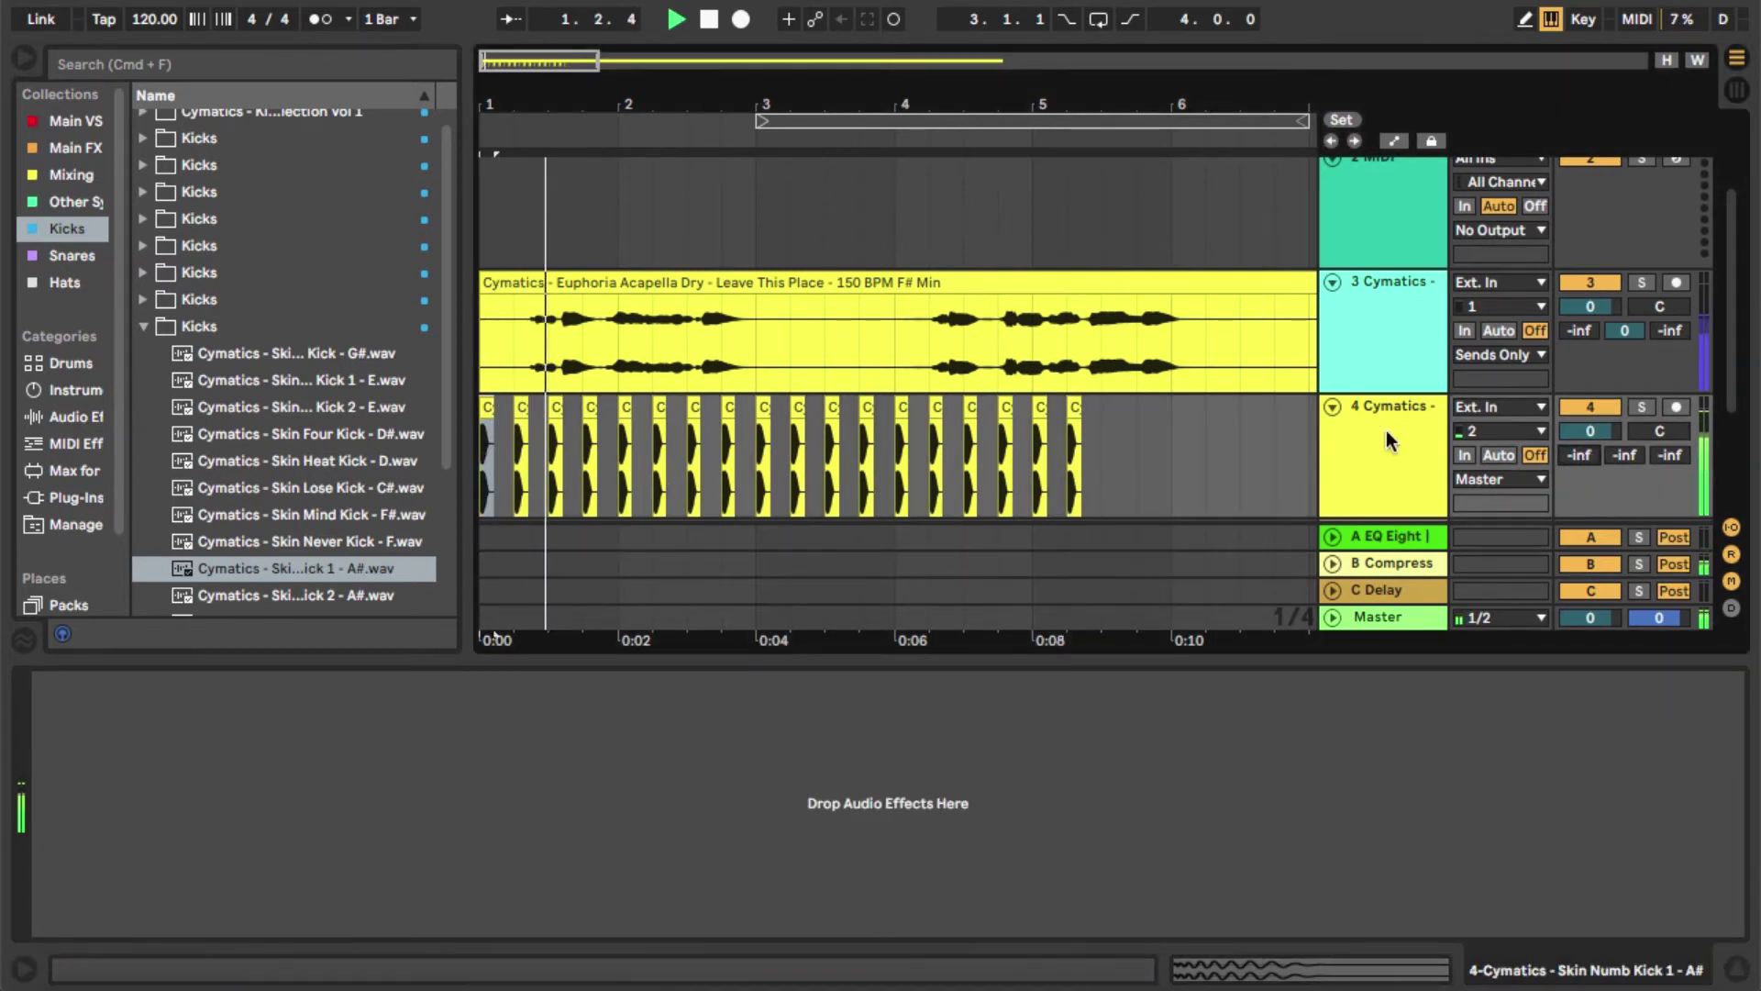
- Try the vocal track's send to return A at -13.4 dB in playback, and turn it back down to -inf
{"action": "mouse_move", "coordinate": [1589, 327]}
{"action": "left_mouse_down"}
{"action": "mouse_move", "coordinate": [1588, 274]}
{"action": "mouse_move", "coordinate": [1589, 332]}
{"action": "left_mouse_up"}
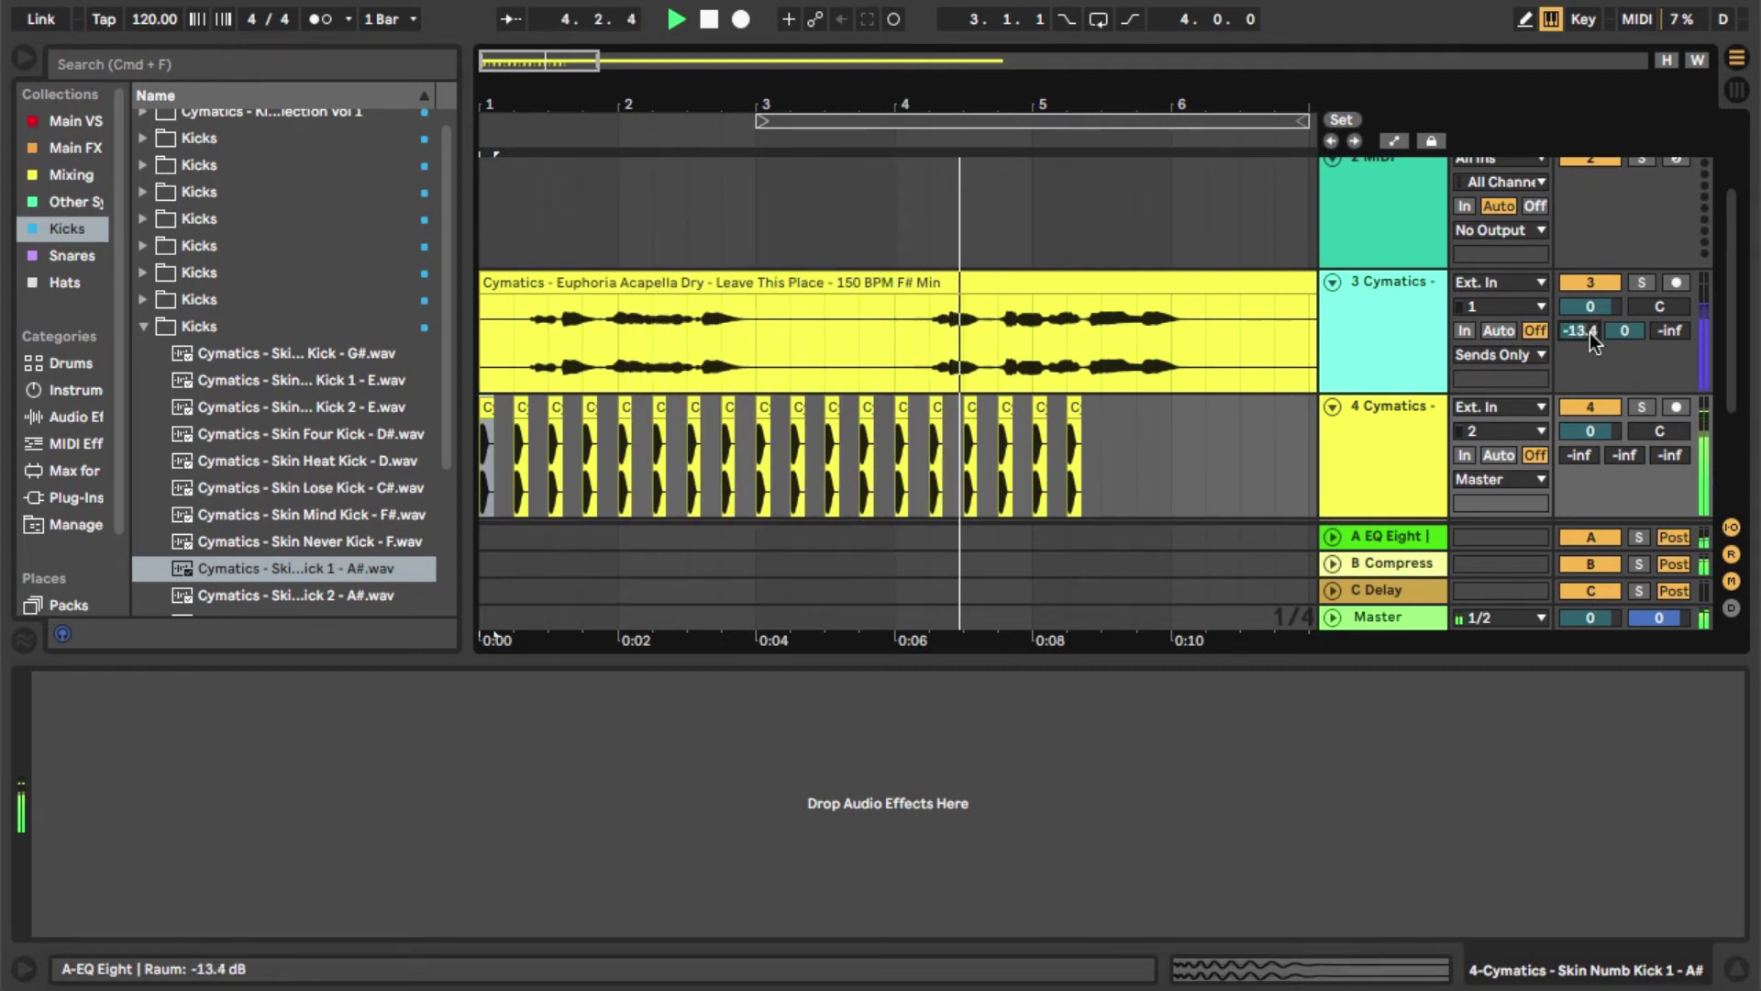
{"action": "key", "text": "space"}
{"action": "left_click_drag", "start_coordinate": [1592, 332], "coordinate": [1592, 413]}
{"action": "key", "text": "space"}
{"action": "key", "text": "space"}
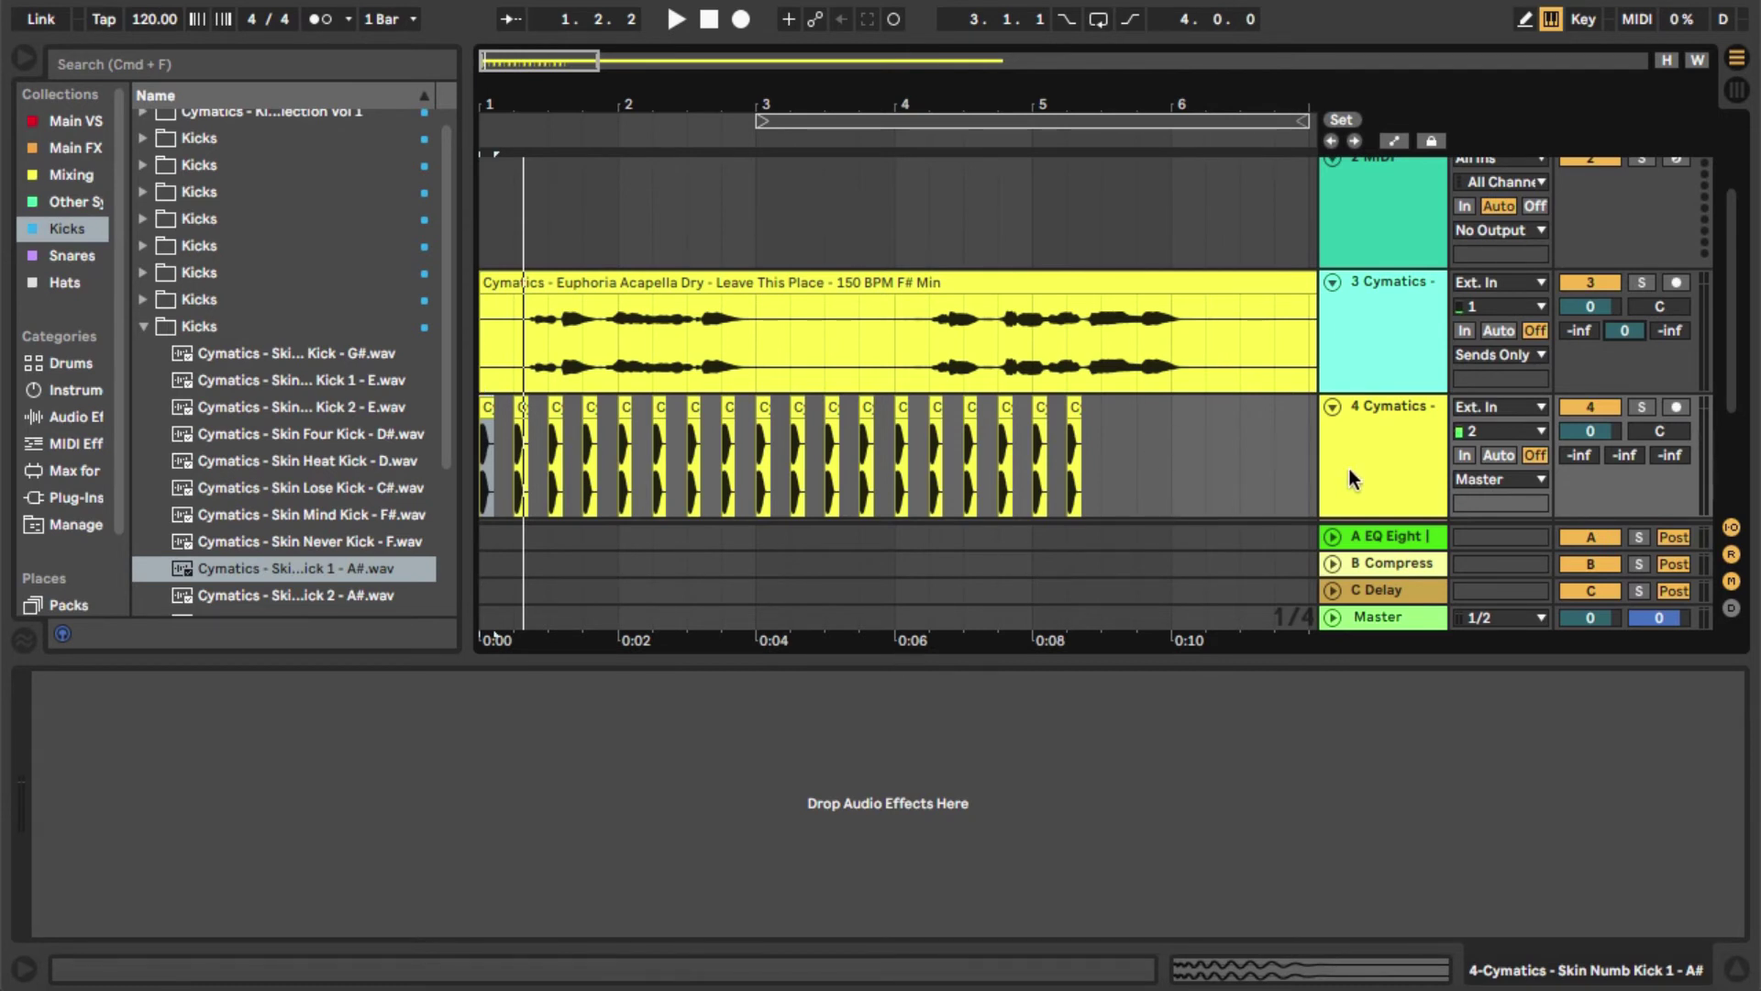
- Delete the kick and vocal tracks along with compressor return B
{"action": "key", "text": "super+z"}
{"action": "left_click", "coordinate": [1362, 367]}
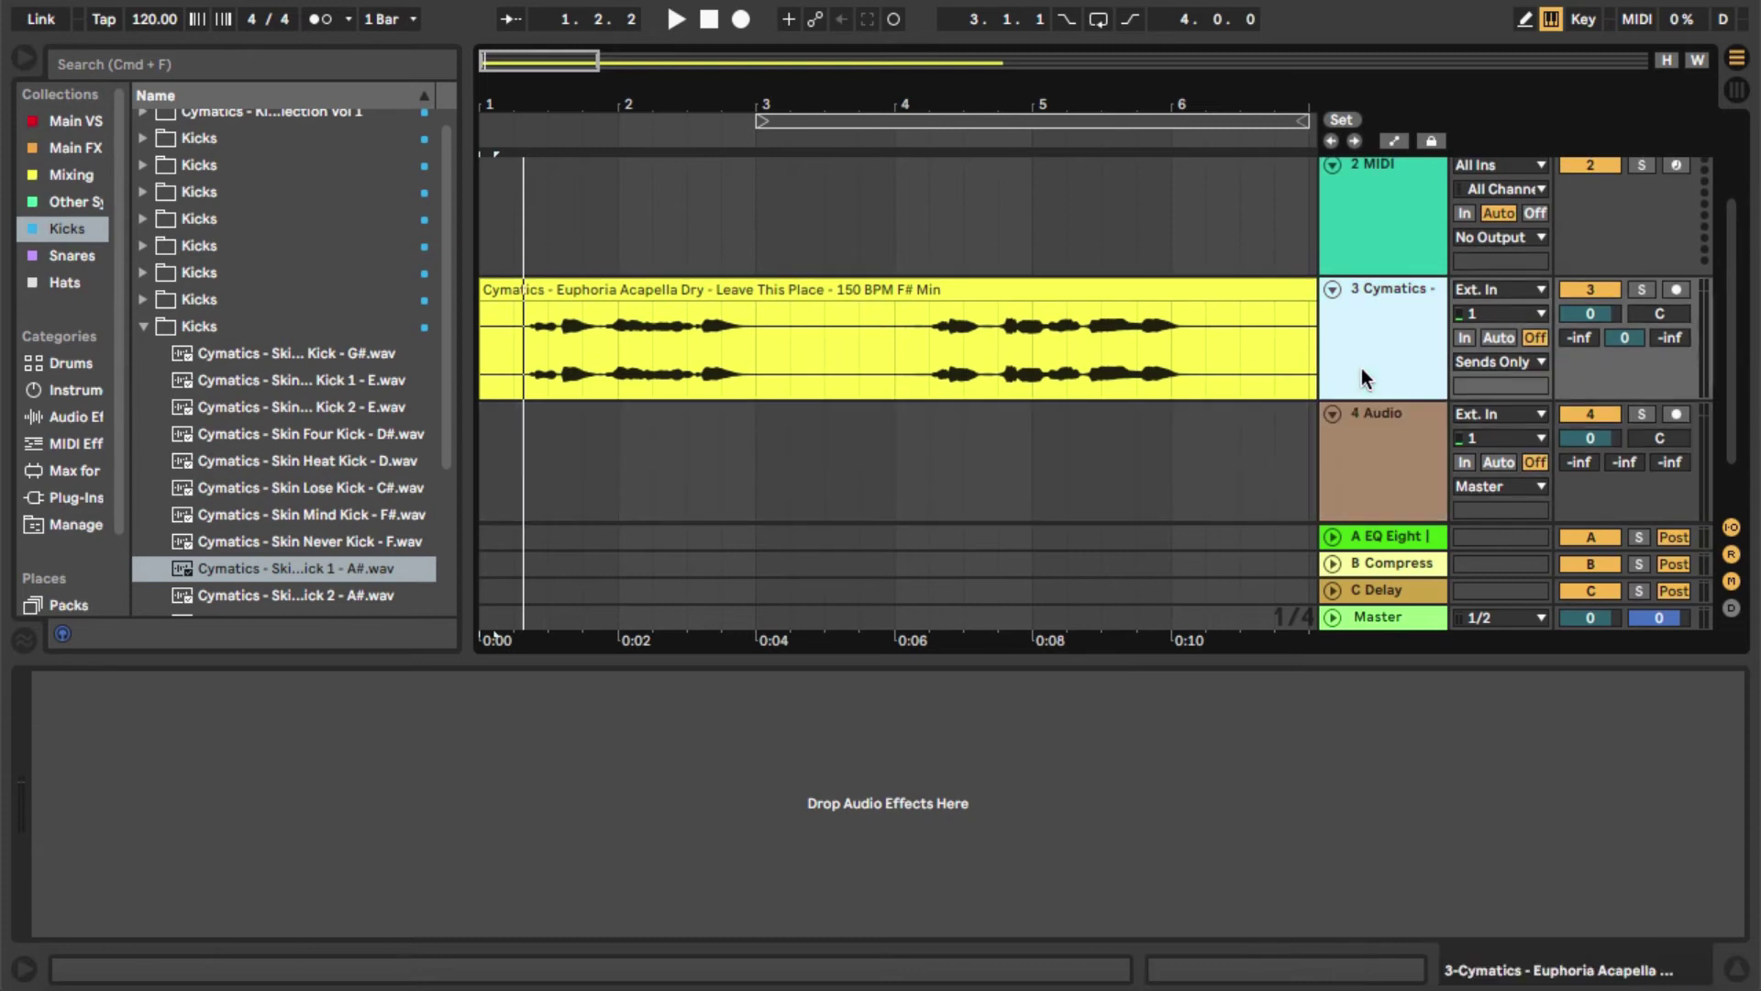
{"action": "key", "text": "super+z"}
{"action": "key", "text": "super+z"}
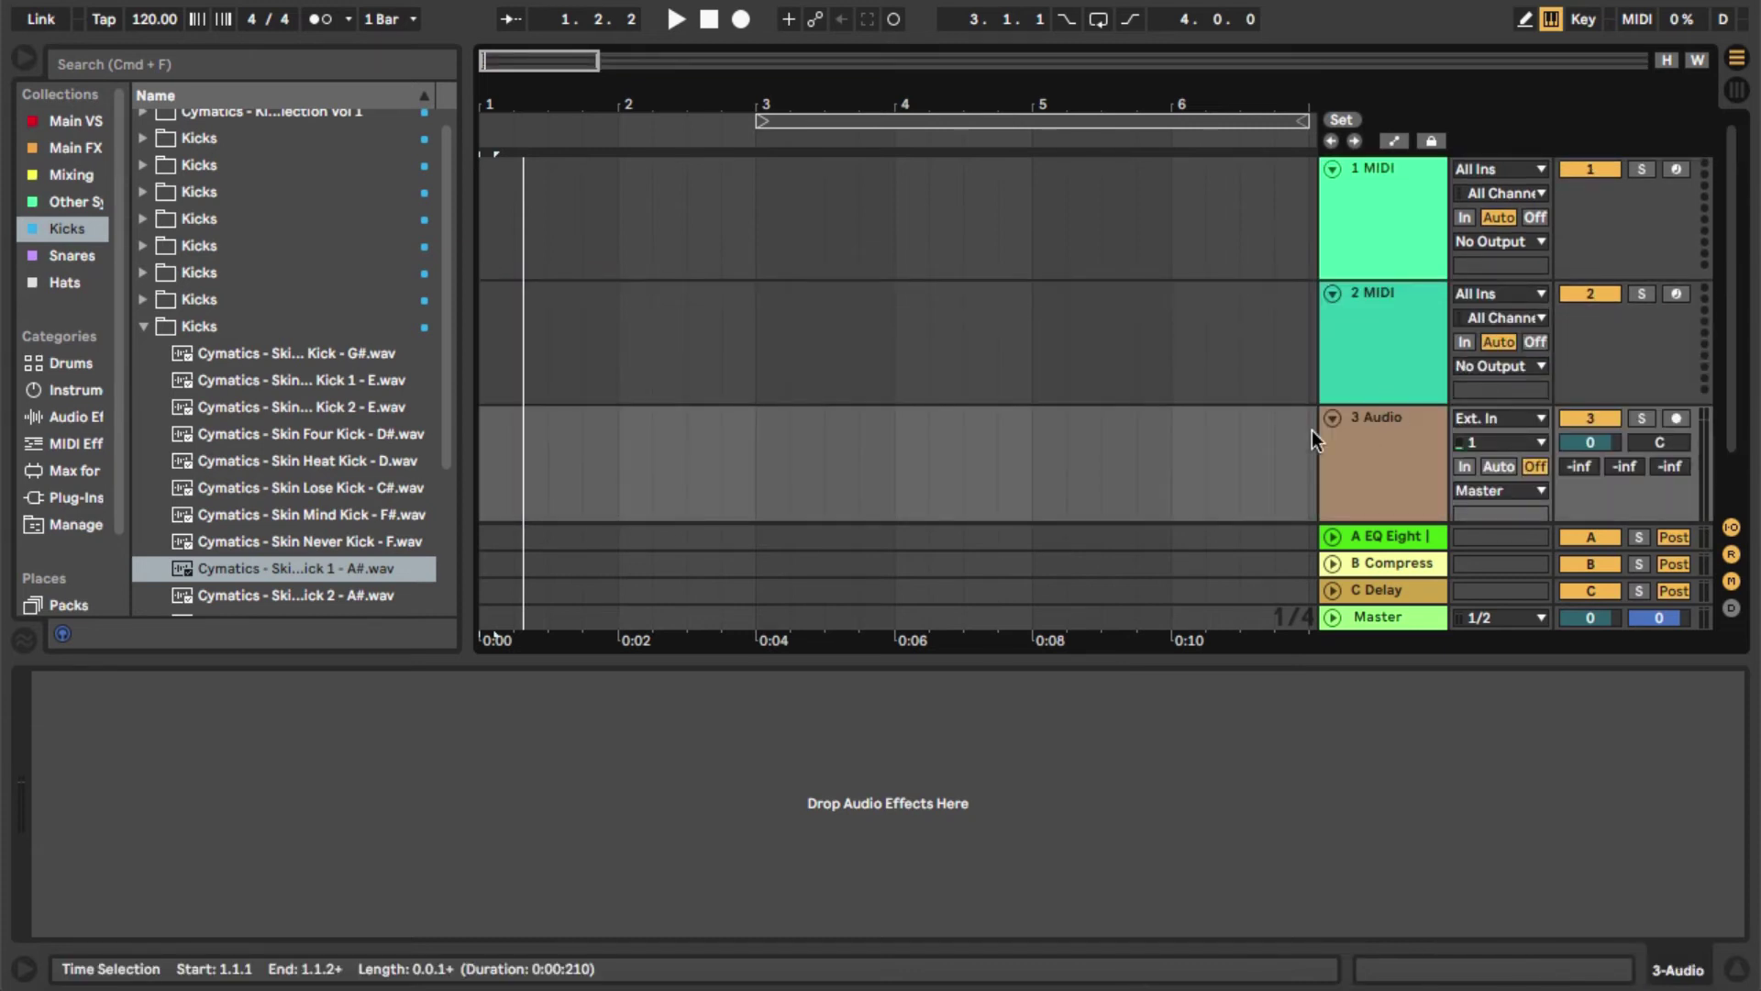
{"action": "left_click", "coordinate": [1396, 561]}
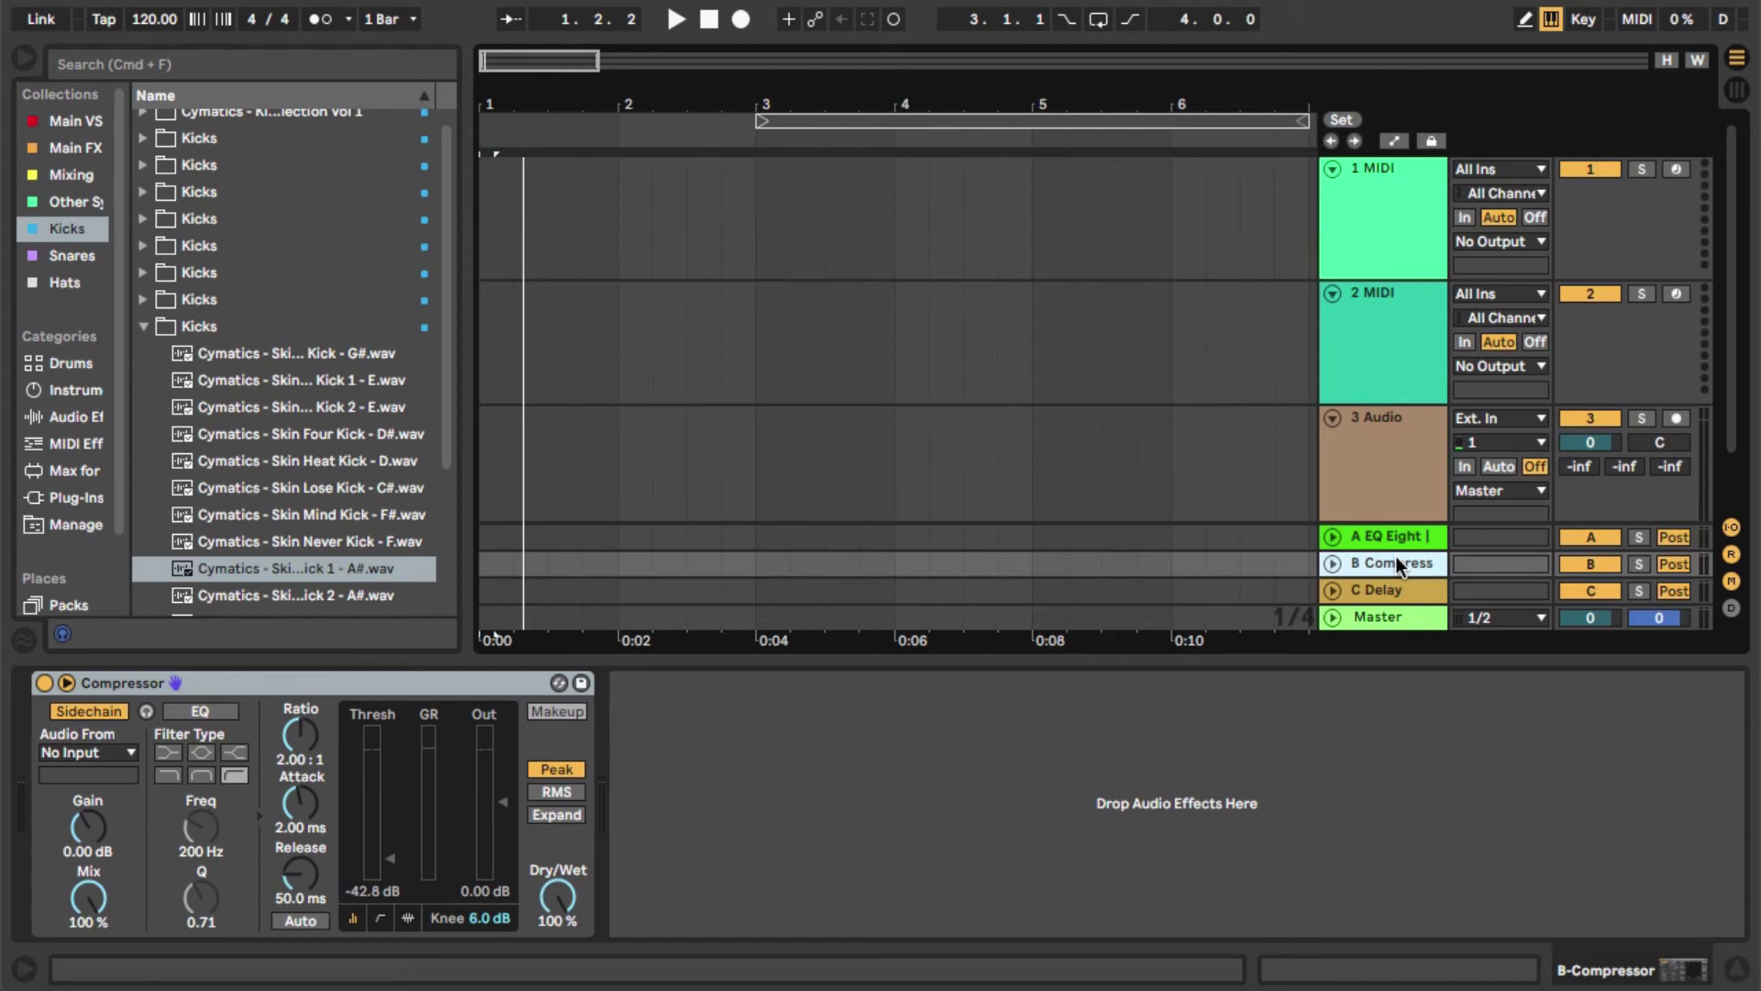
{"action": "key", "text": "Delete"}
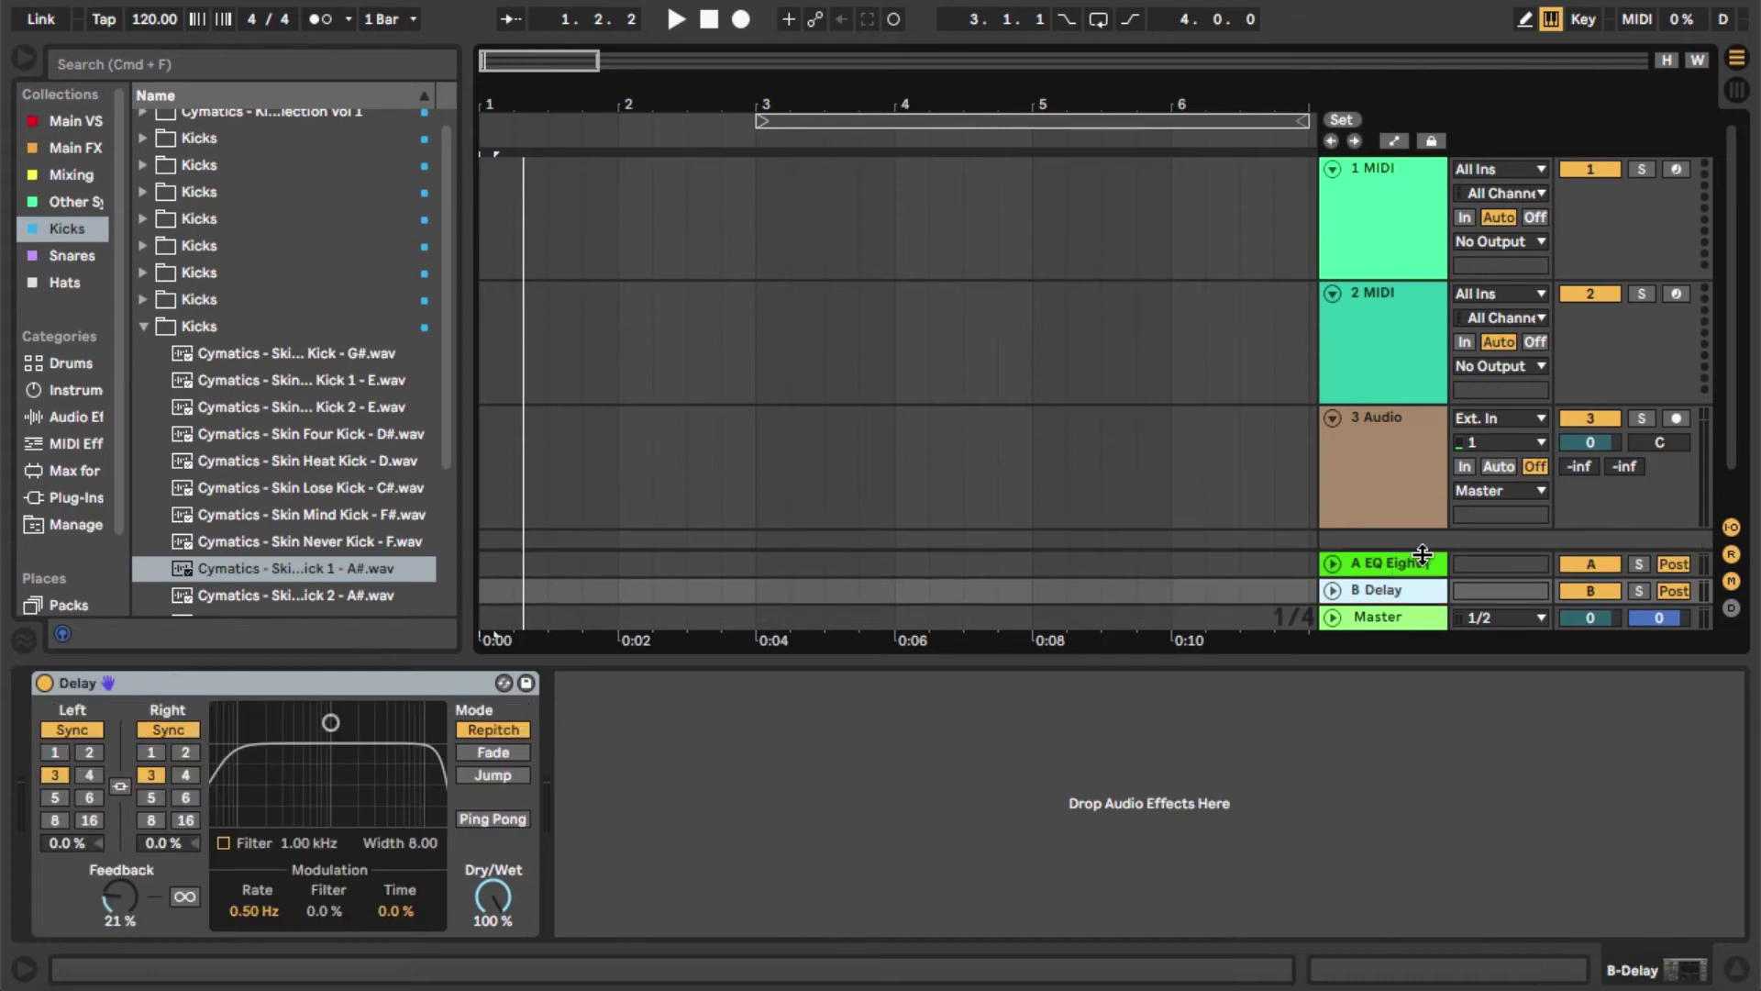
- Load the Heritage Kit drum rack from the Drums category onto MIDI track 1
{"action": "left_click", "coordinate": [1404, 561]}
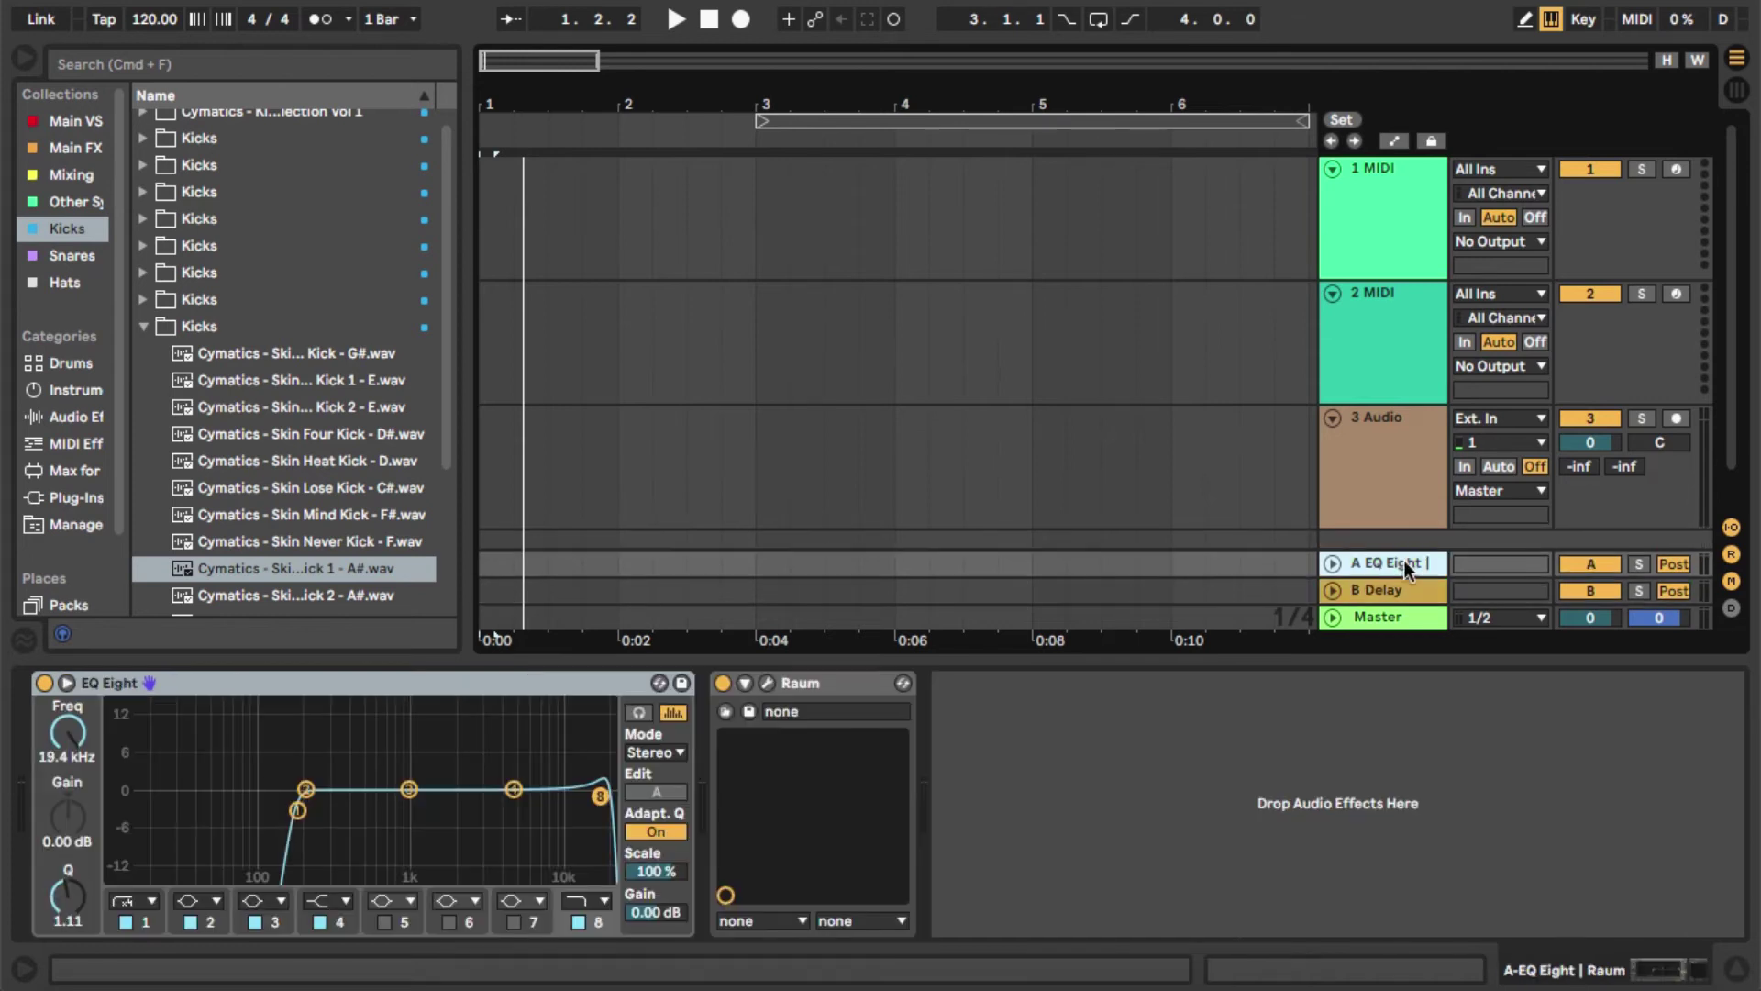
{"action": "left_click", "coordinate": [1346, 224]}
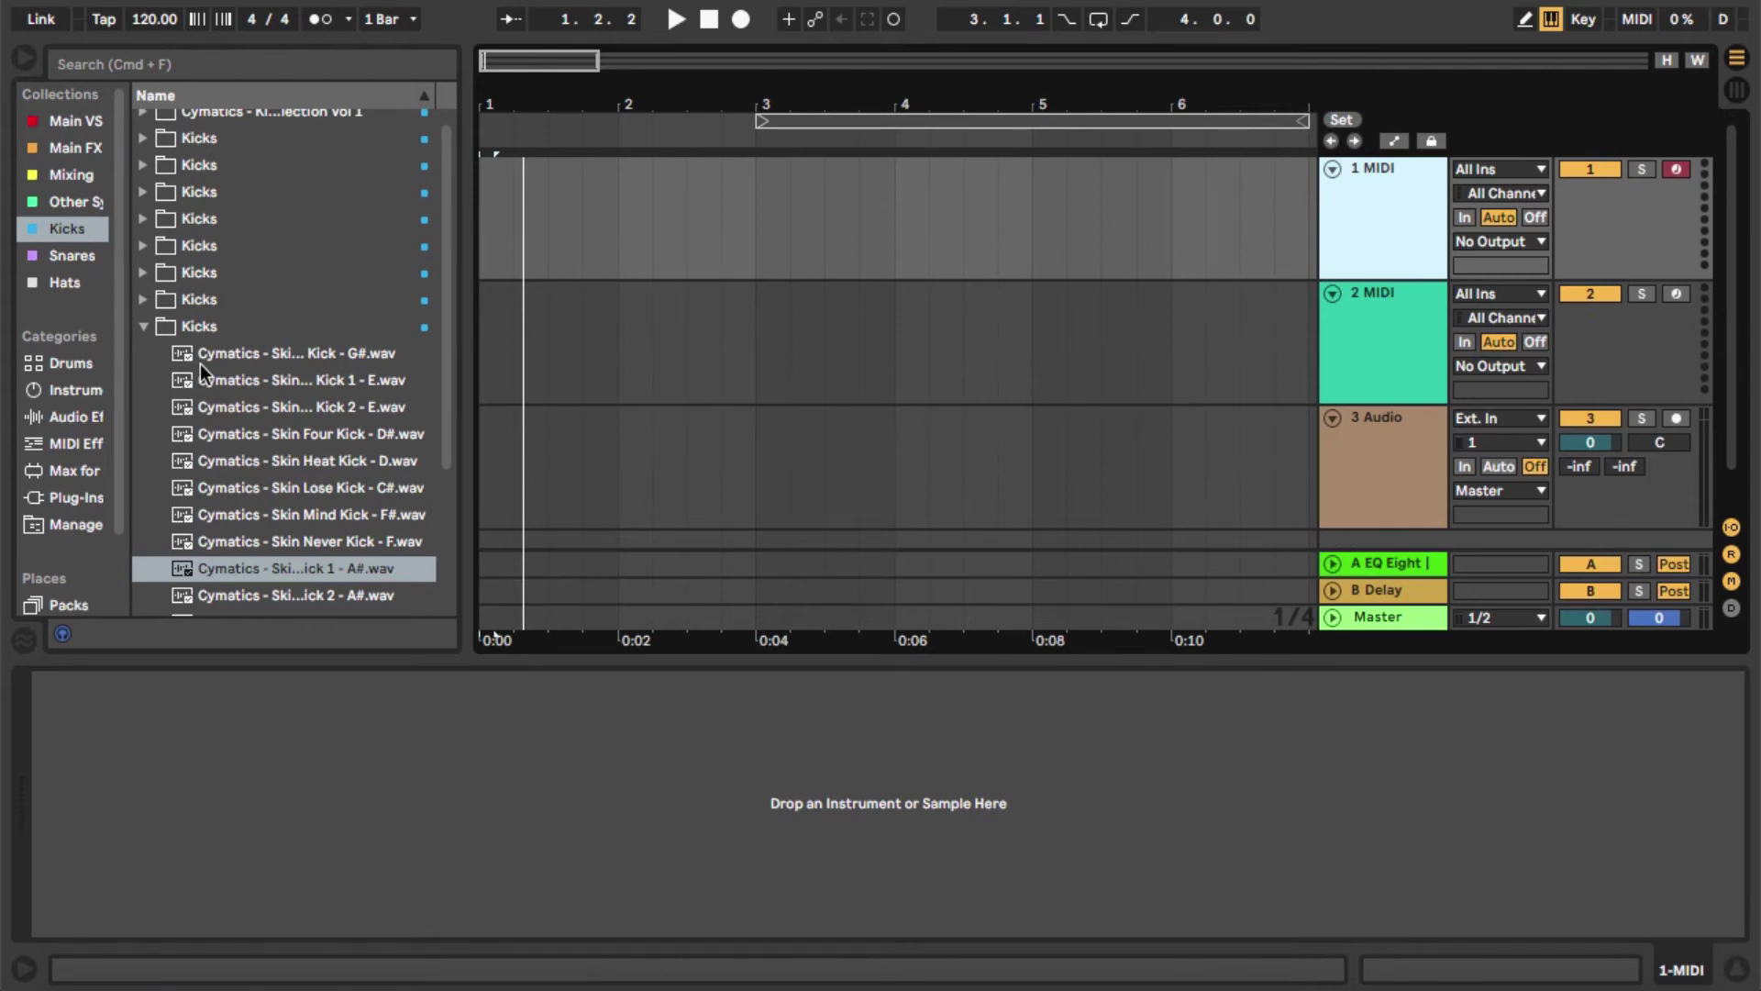
{"action": "scroll", "coordinate": [200, 363], "scroll_direction": "up", "scroll_amount": 1}
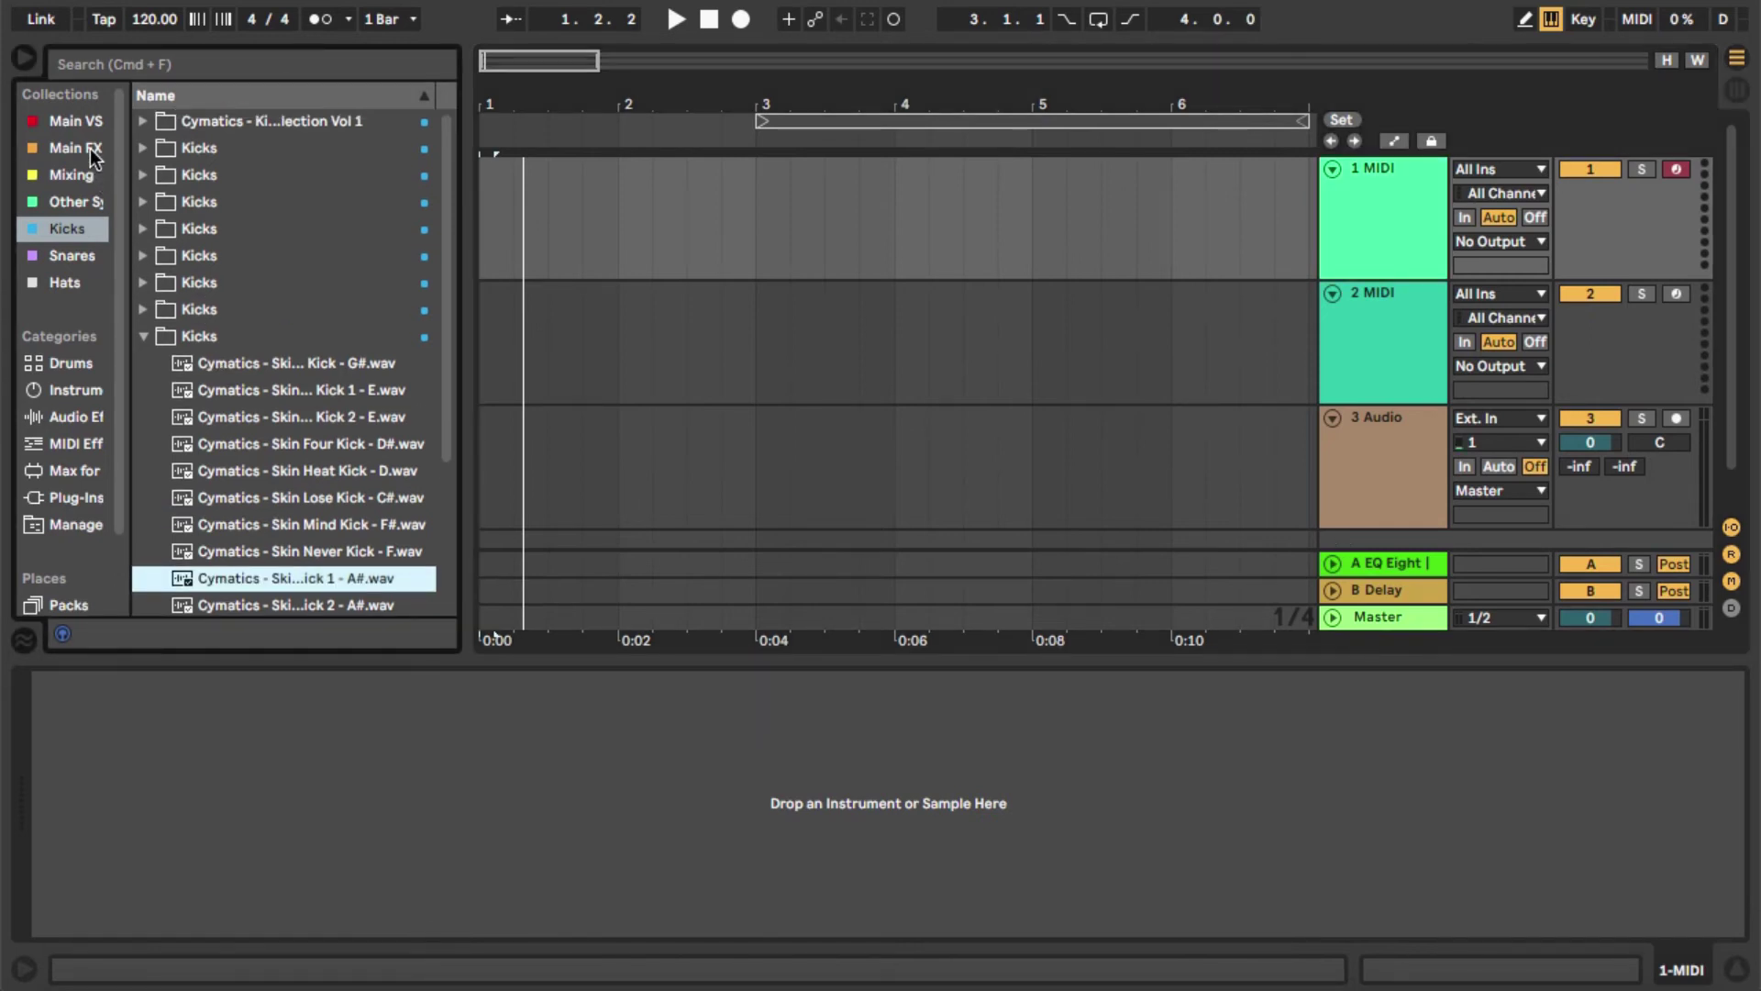
{"action": "left_click", "coordinate": [88, 117]}
{"action": "scroll", "coordinate": [305, 275], "scroll_direction": "up", "scroll_amount": 3}
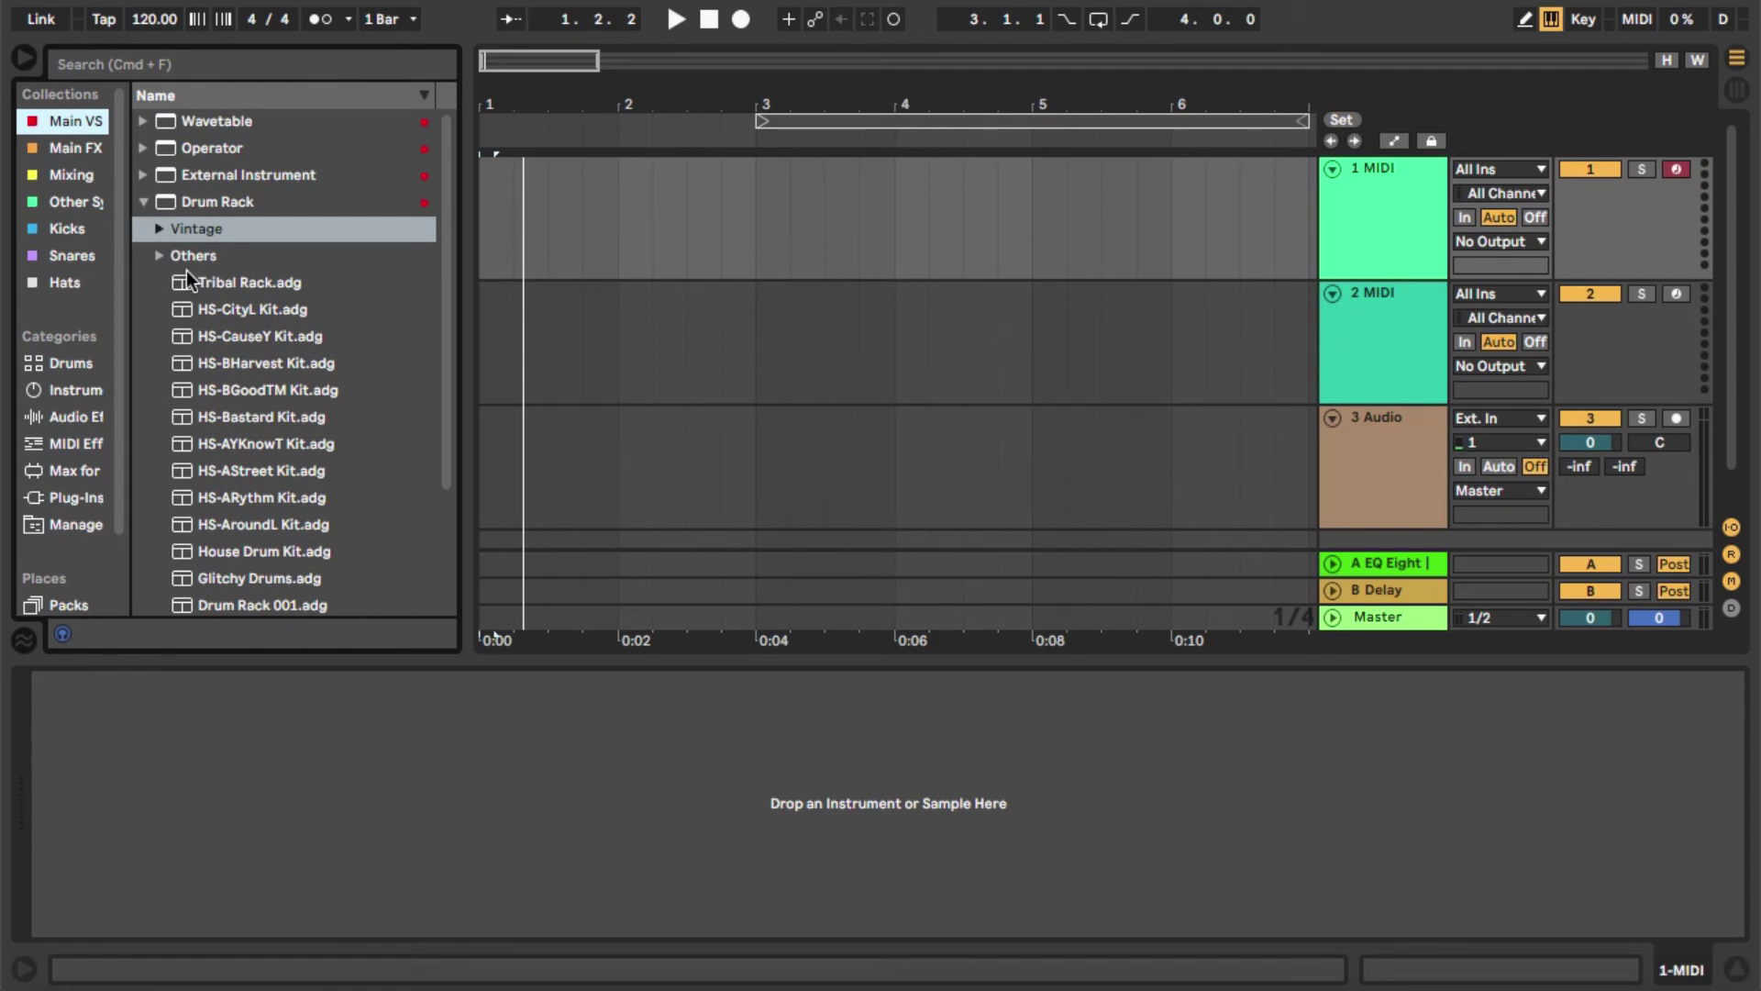
{"action": "scroll", "coordinate": [262, 483], "scroll_direction": "down", "scroll_amount": 3}
{"action": "scroll", "coordinate": [262, 492], "scroll_direction": "up", "scroll_amount": 3}
{"action": "left_click", "coordinate": [74, 366]}
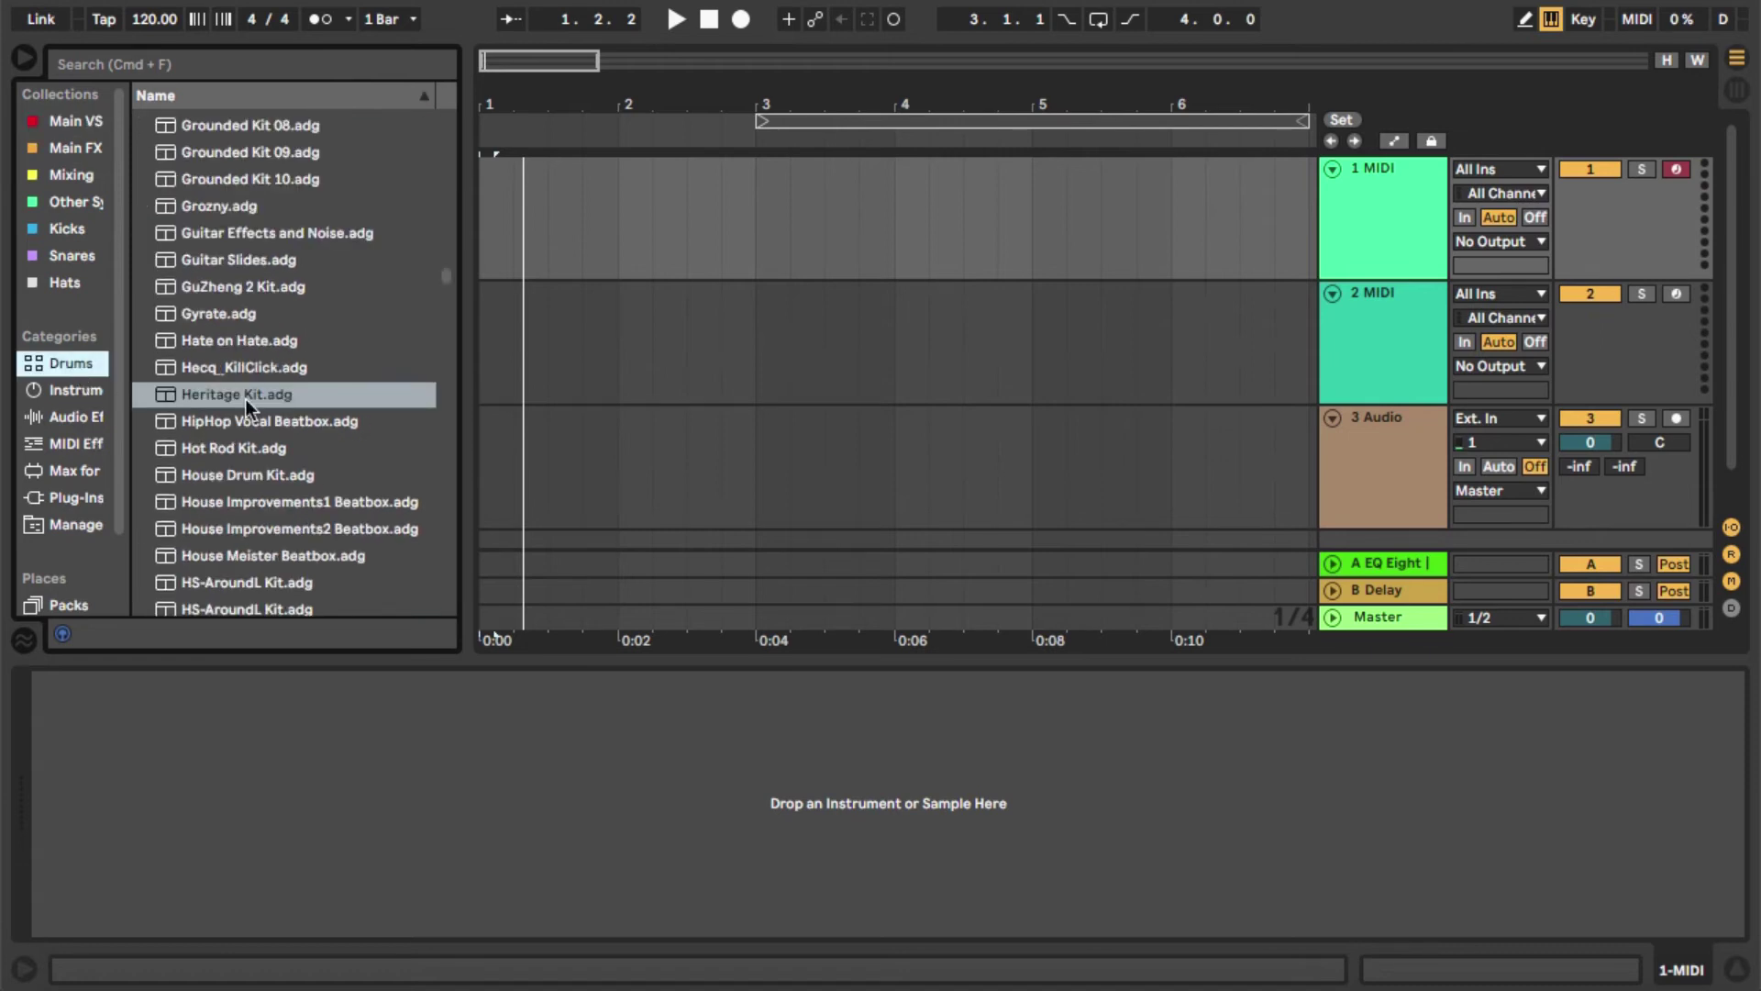
{"action": "left_click", "coordinate": [246, 399]}
{"action": "left_click_drag", "start_coordinate": [246, 399], "coordinate": [601, 272]}
- Audition the Heritage Kit pads with the track's send to return A at -14.4 dB, and reset the send to -inf
{"action": "left_click", "coordinate": [1389, 239]}
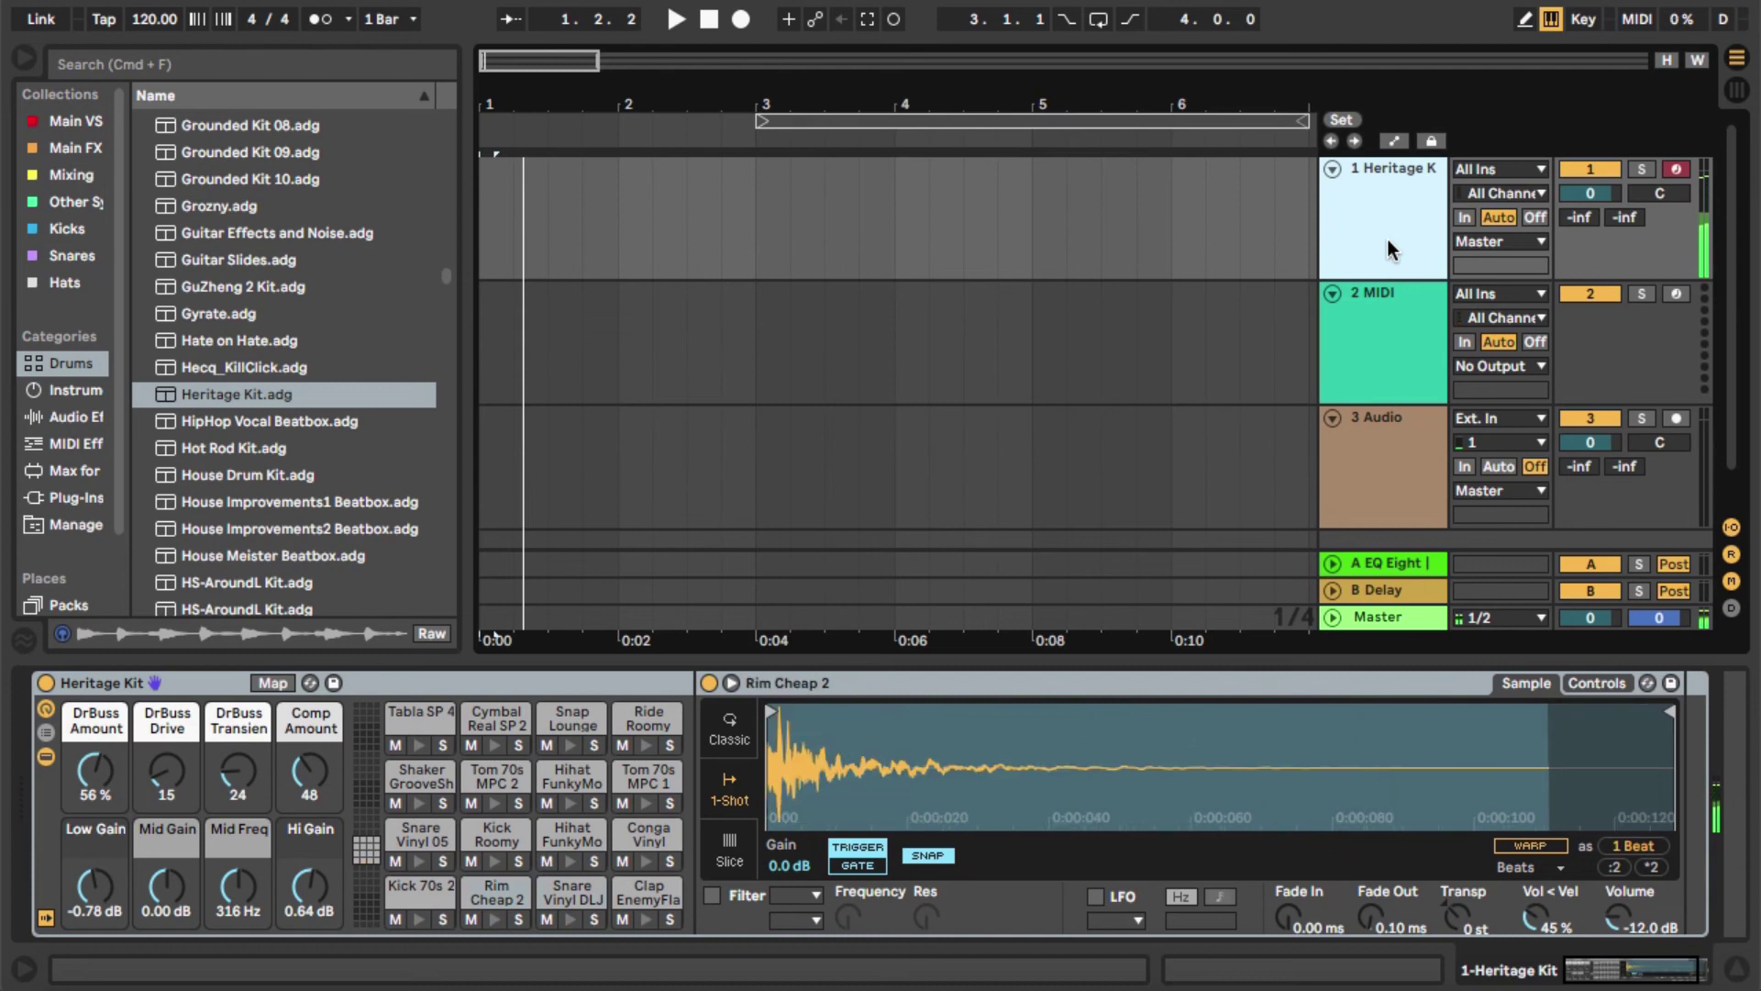
{"action": "left_click", "coordinate": [570, 891]}
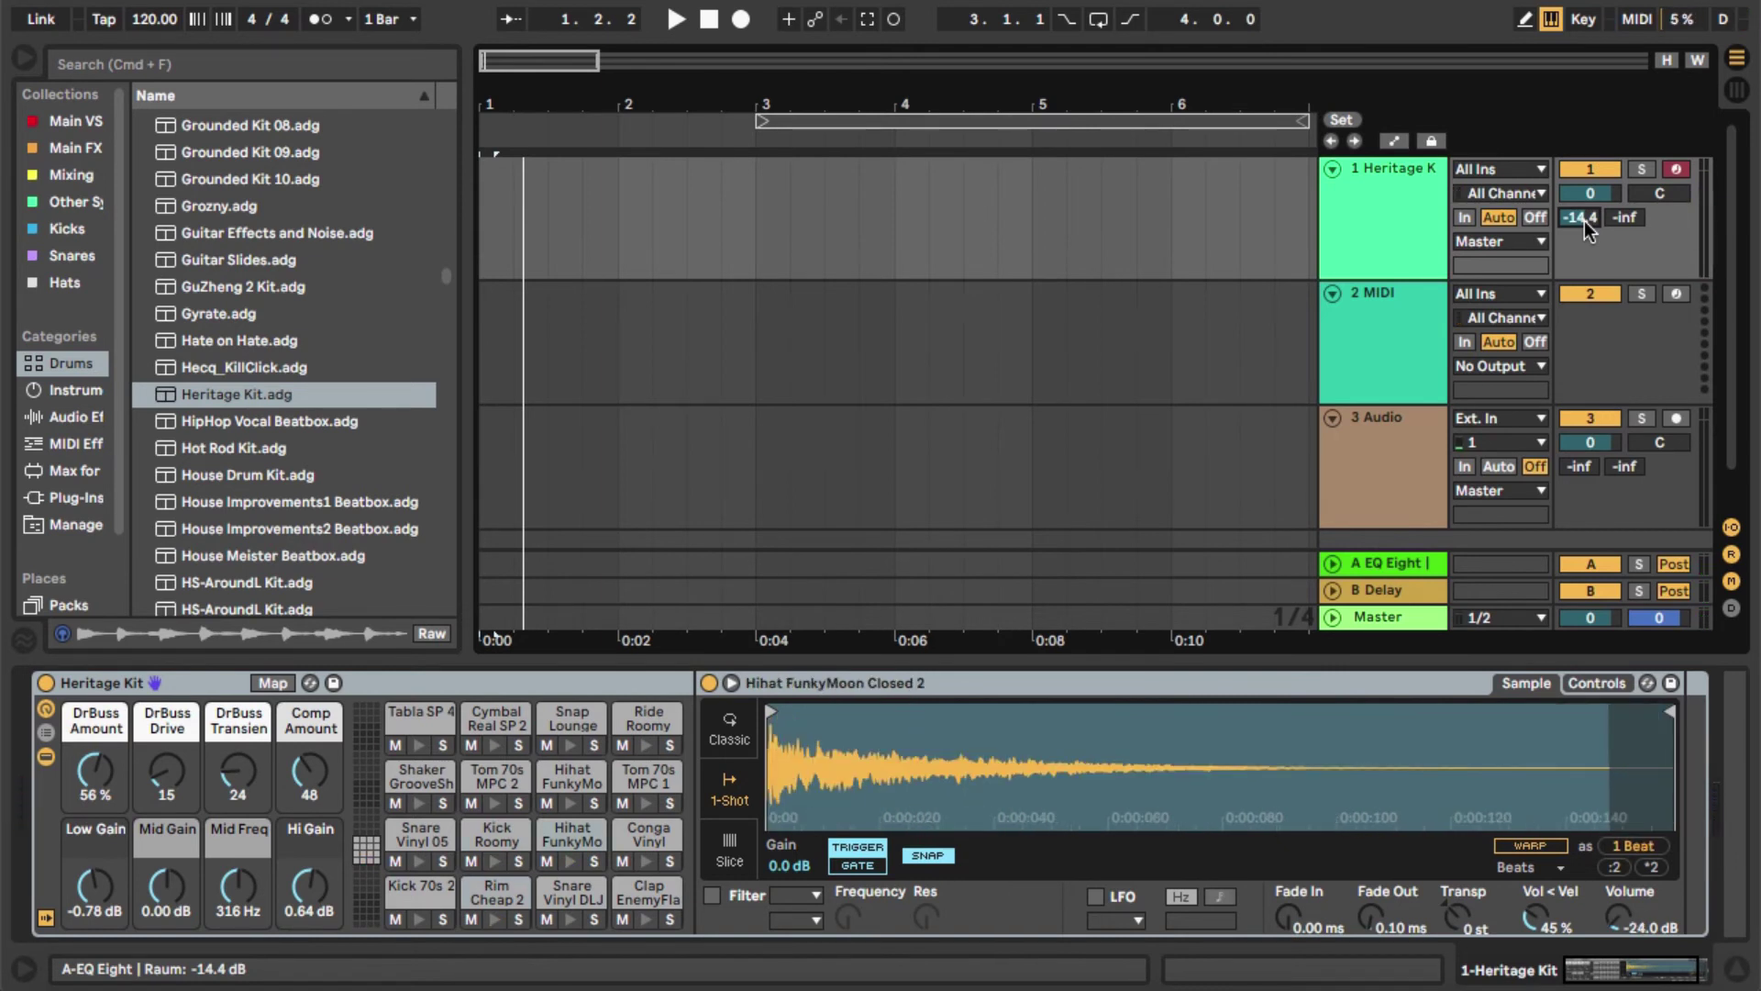
{"action": "left_click", "coordinate": [1408, 199]}
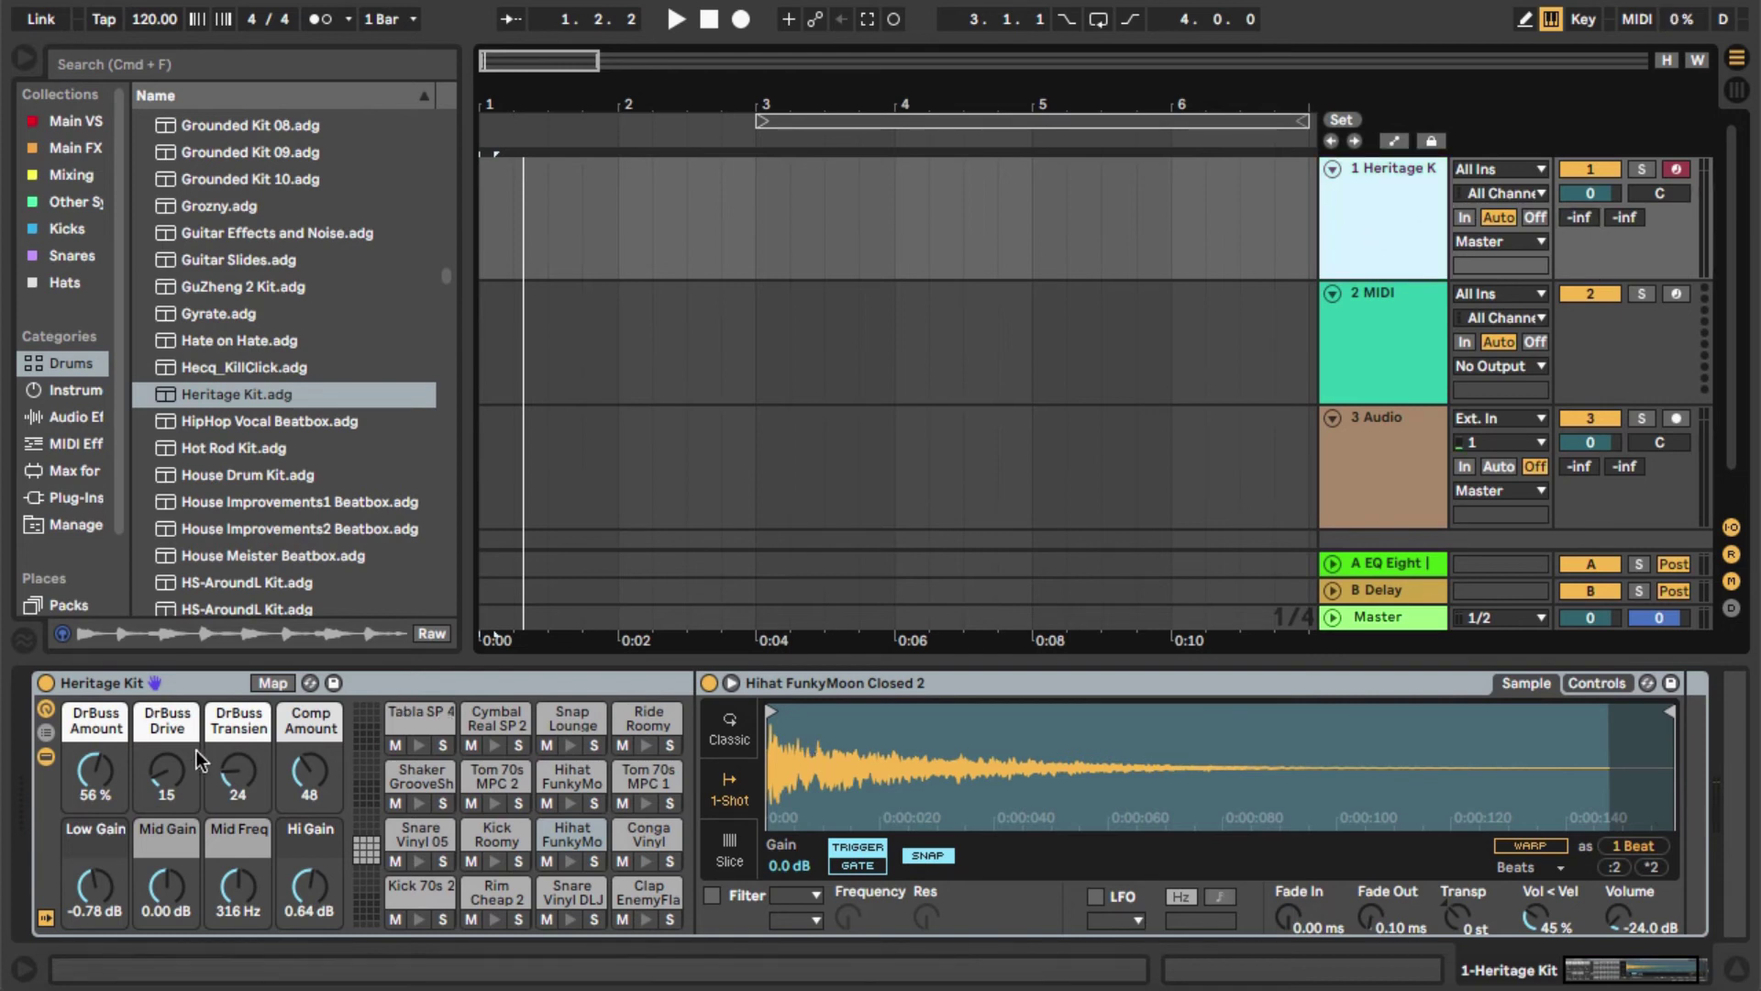
- Show the Heritage Kit rack's chain list together with its return chains and send levels
{"action": "left_click", "coordinate": [48, 734]}
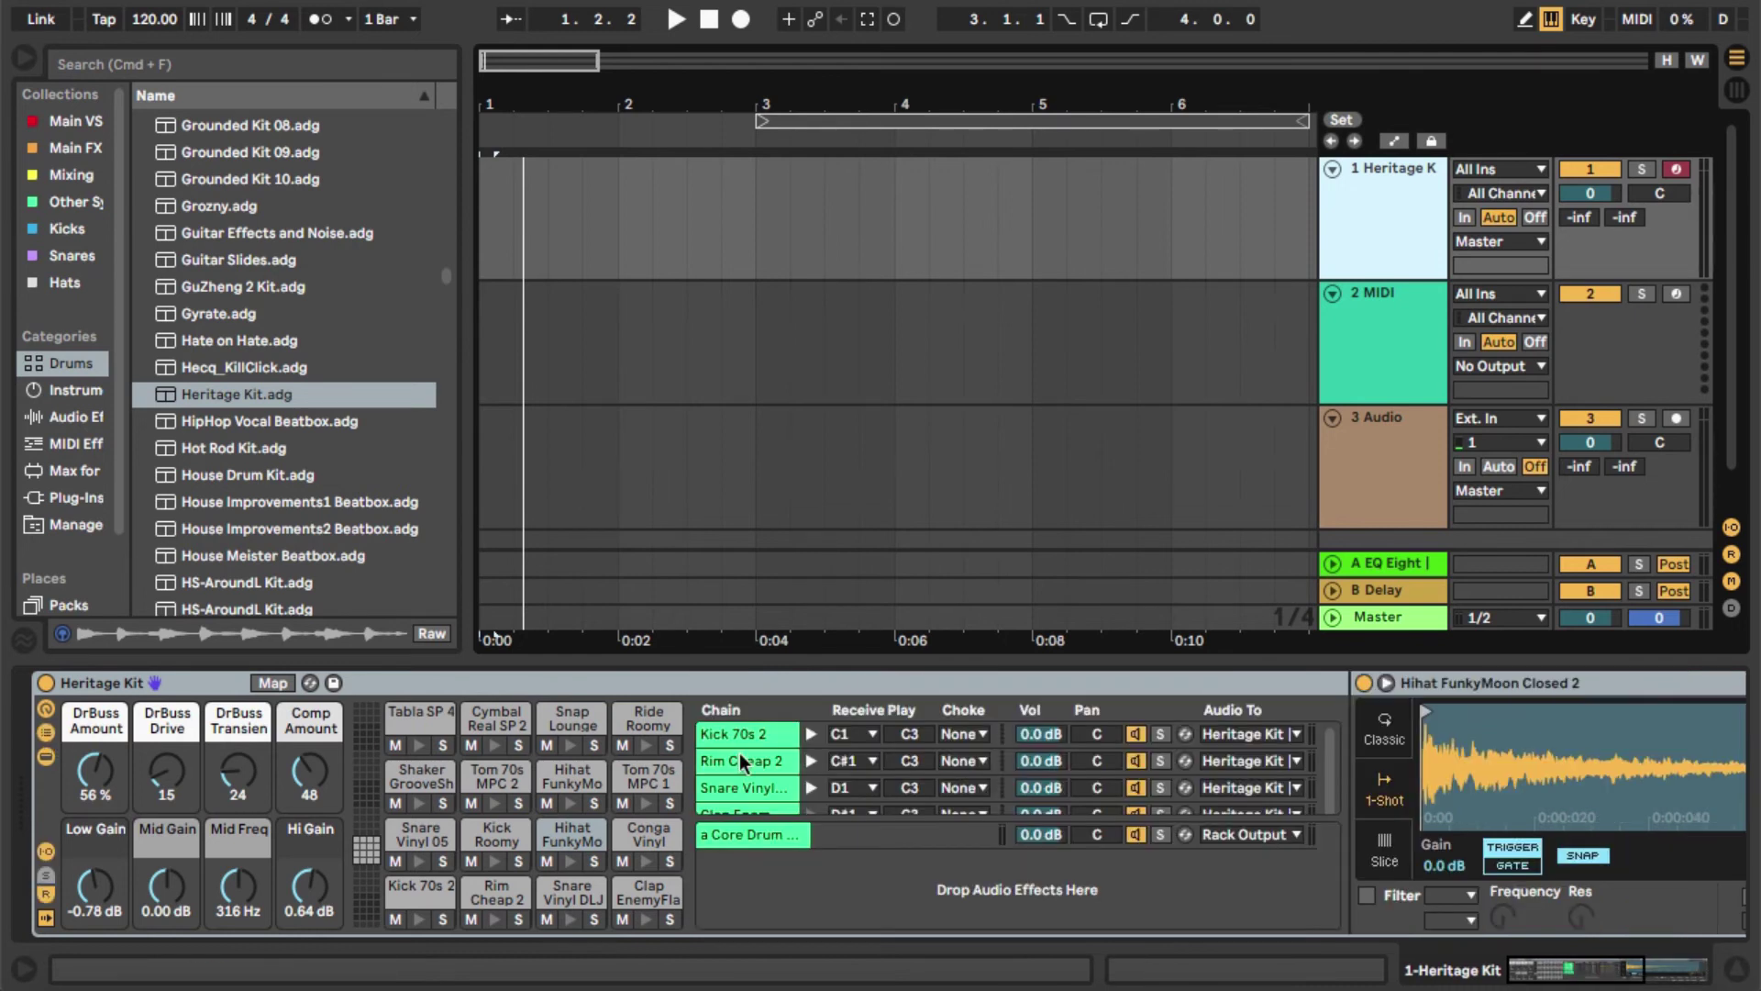
{"action": "scroll", "coordinate": [739, 752], "scroll_direction": "up", "scroll_amount": 4}
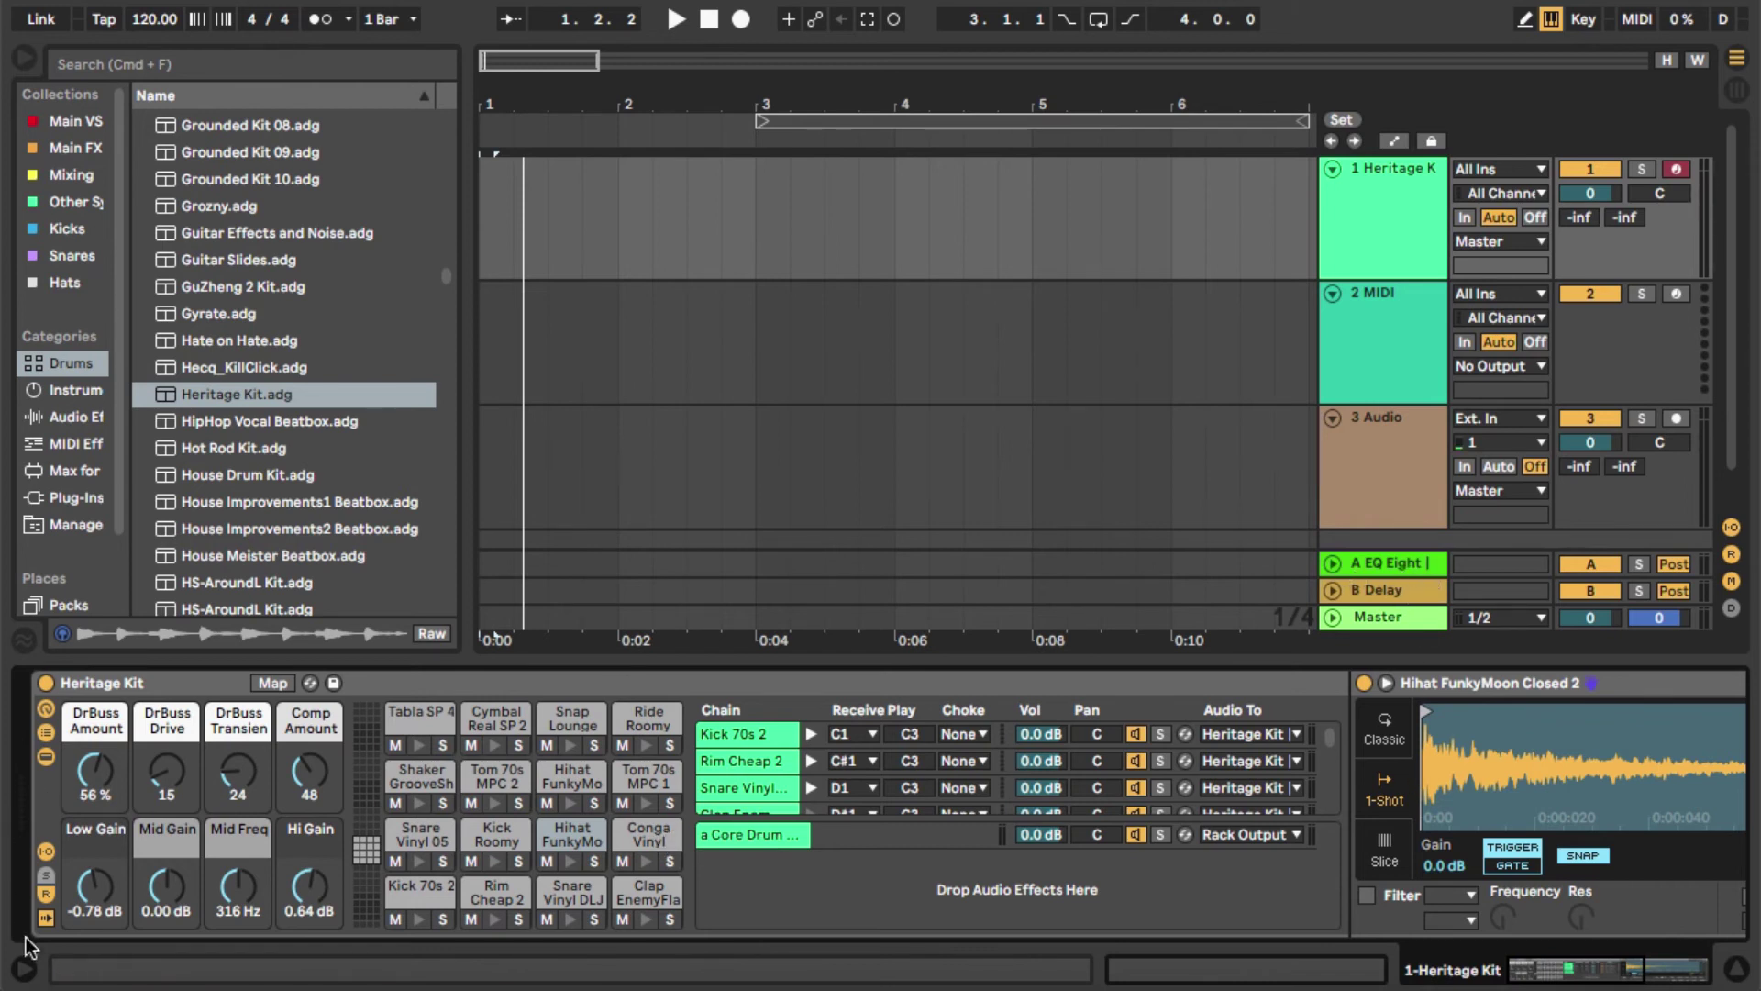
{"action": "left_click", "coordinate": [46, 878]}
- Delete the Core Drum Master return chain from the Heritage Kit rack
{"action": "left_click", "coordinate": [879, 844]}
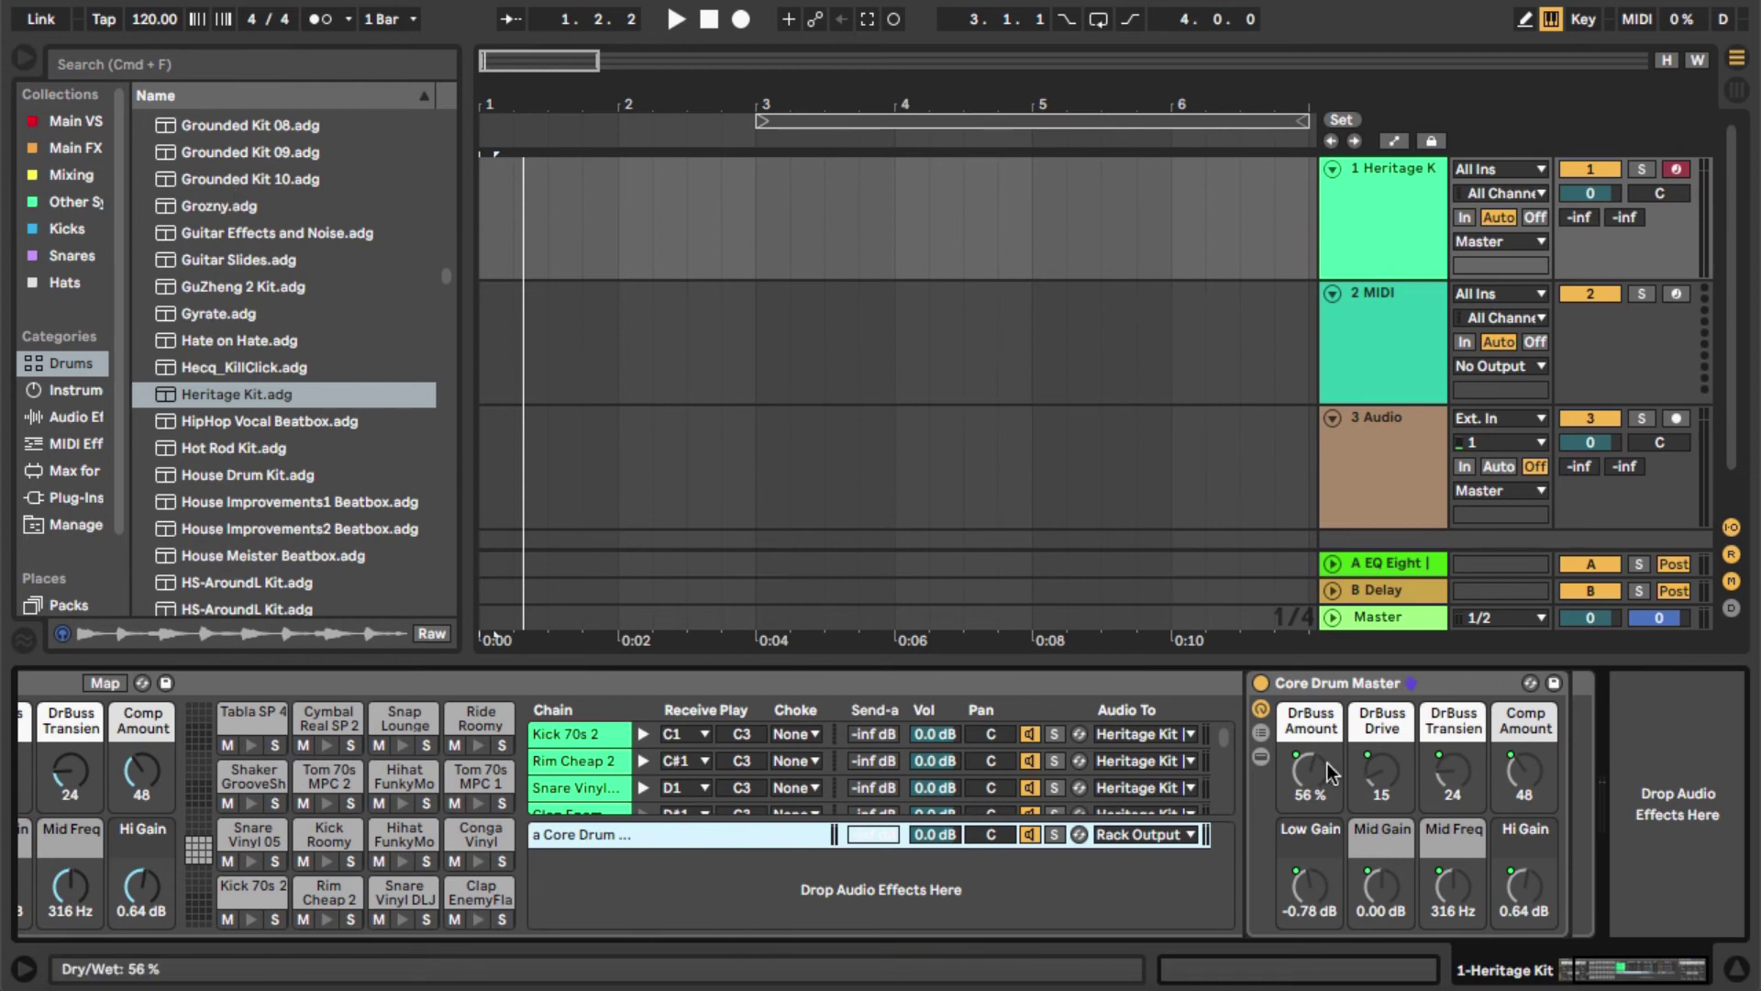
{"action": "scroll", "coordinate": [1318, 760], "scroll_direction": "left", "scroll_amount": 3}
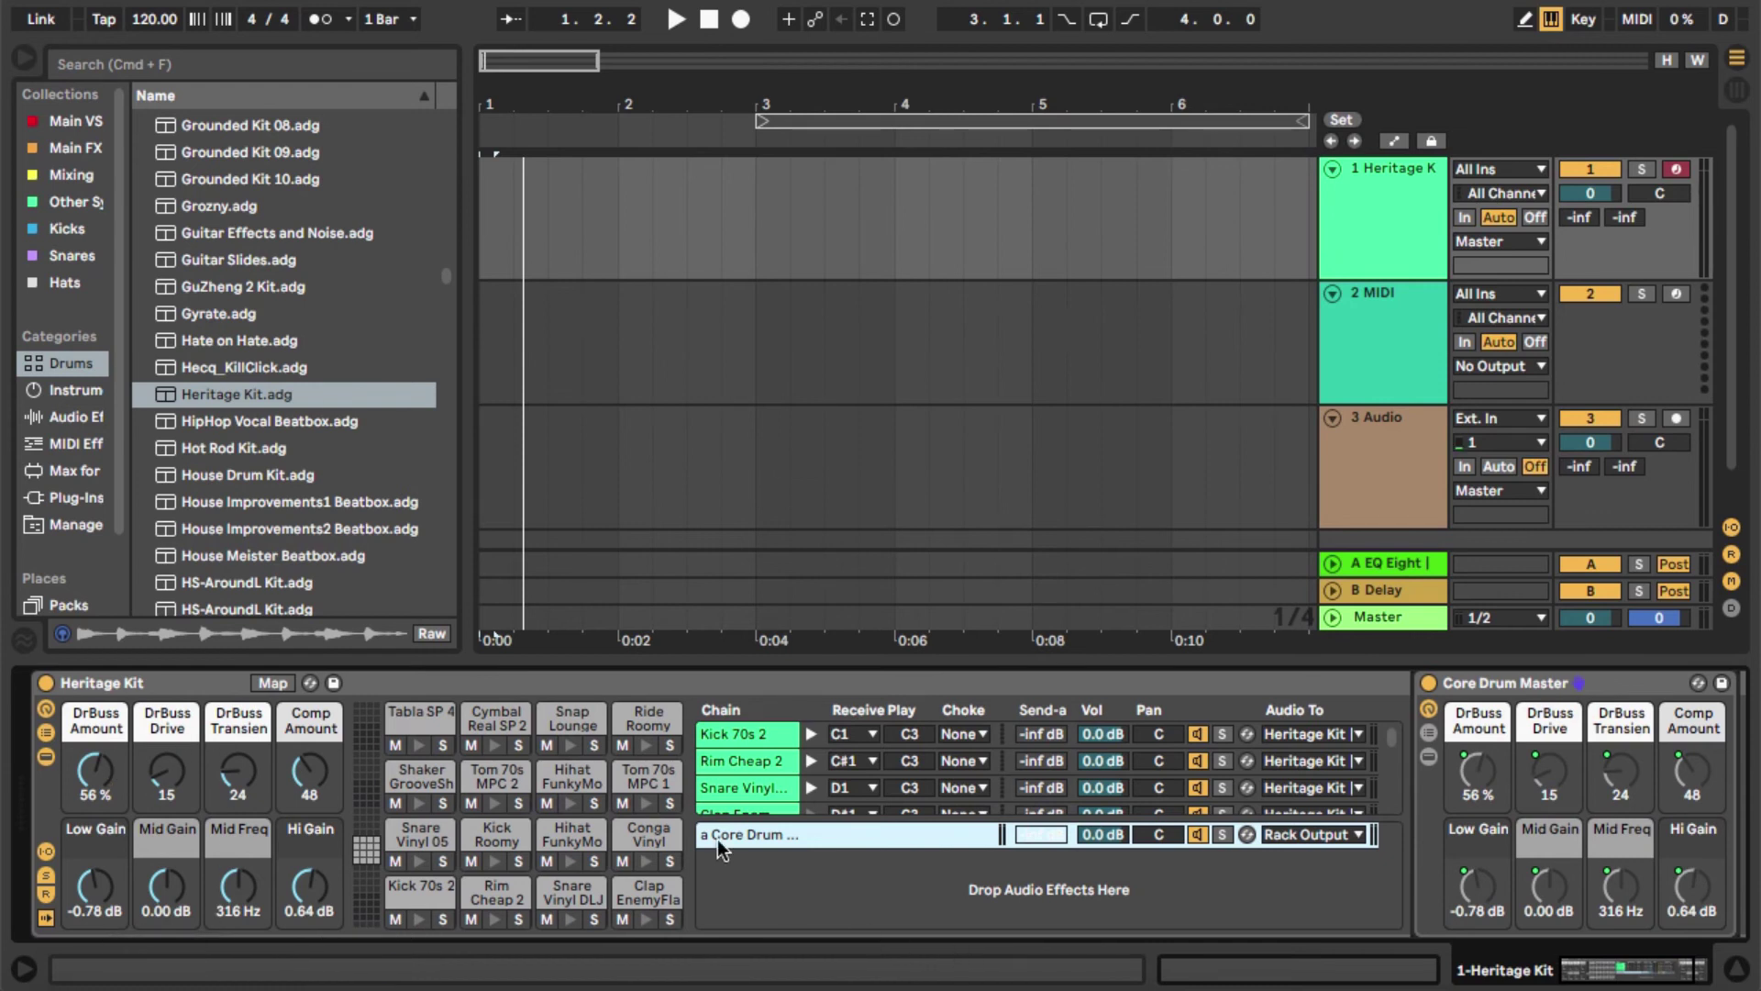
{"action": "key", "text": "Delete"}
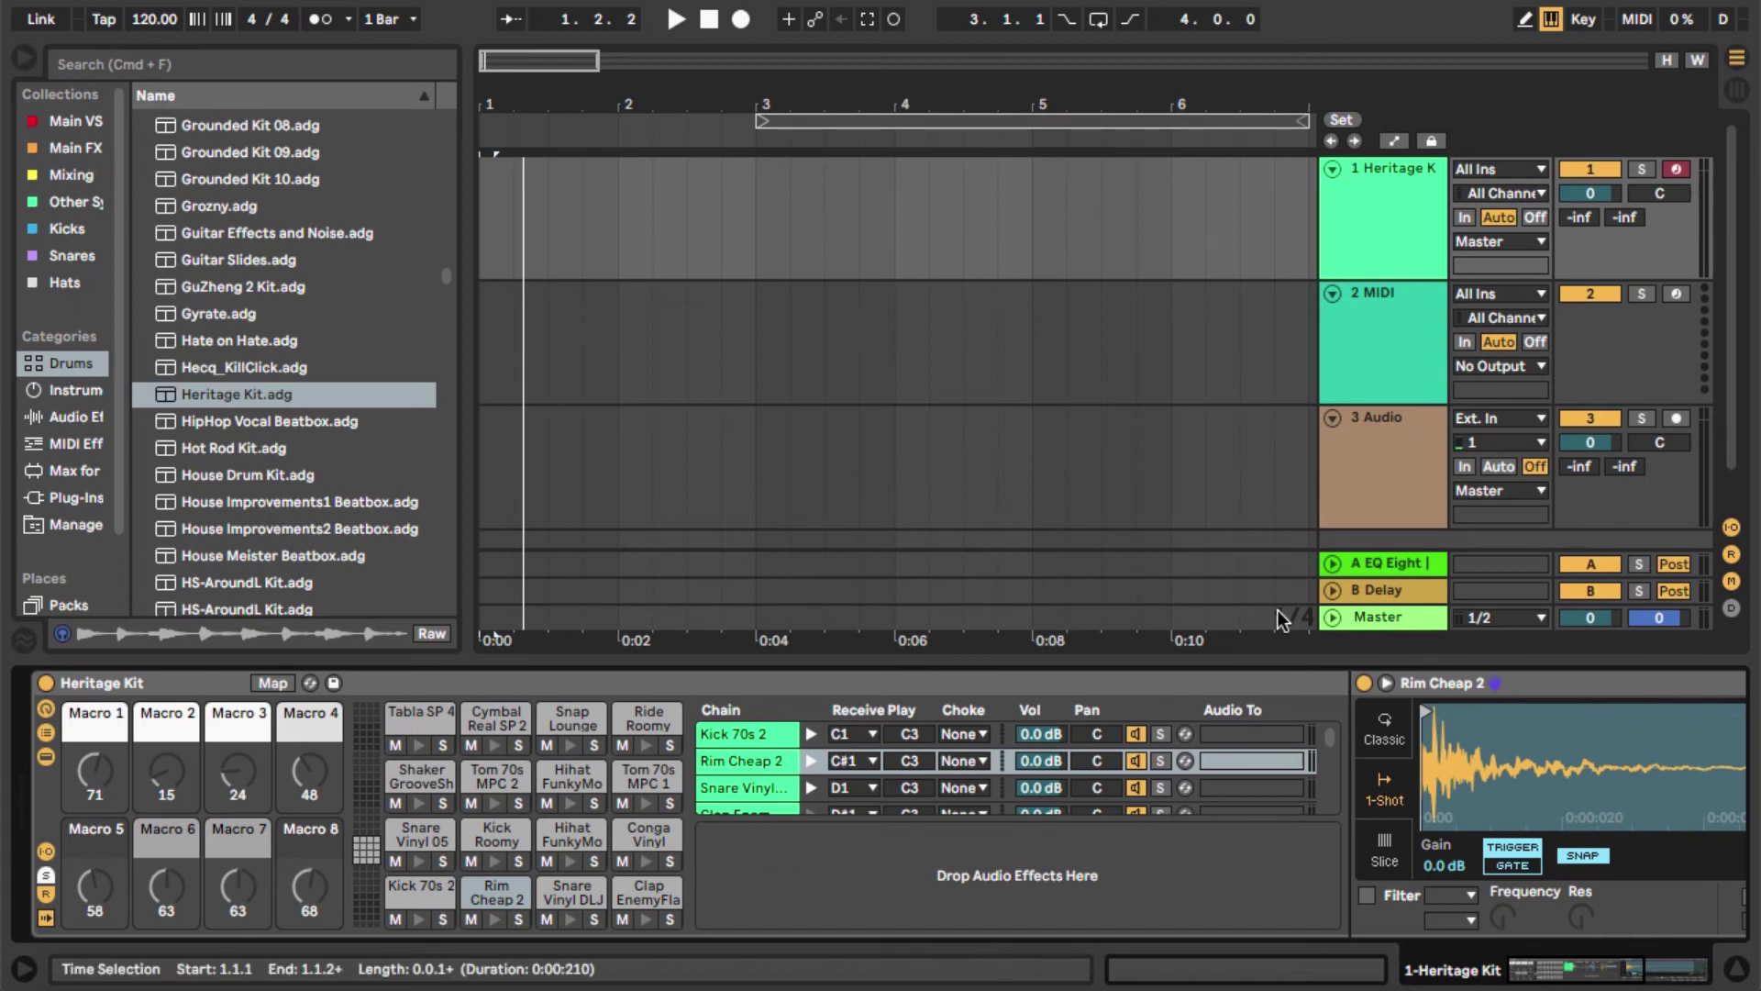
- Copy EQ Eight and Raum from return track A into the Heritage Kit rack as an internal return chain
{"action": "left_click", "coordinate": [1390, 565]}
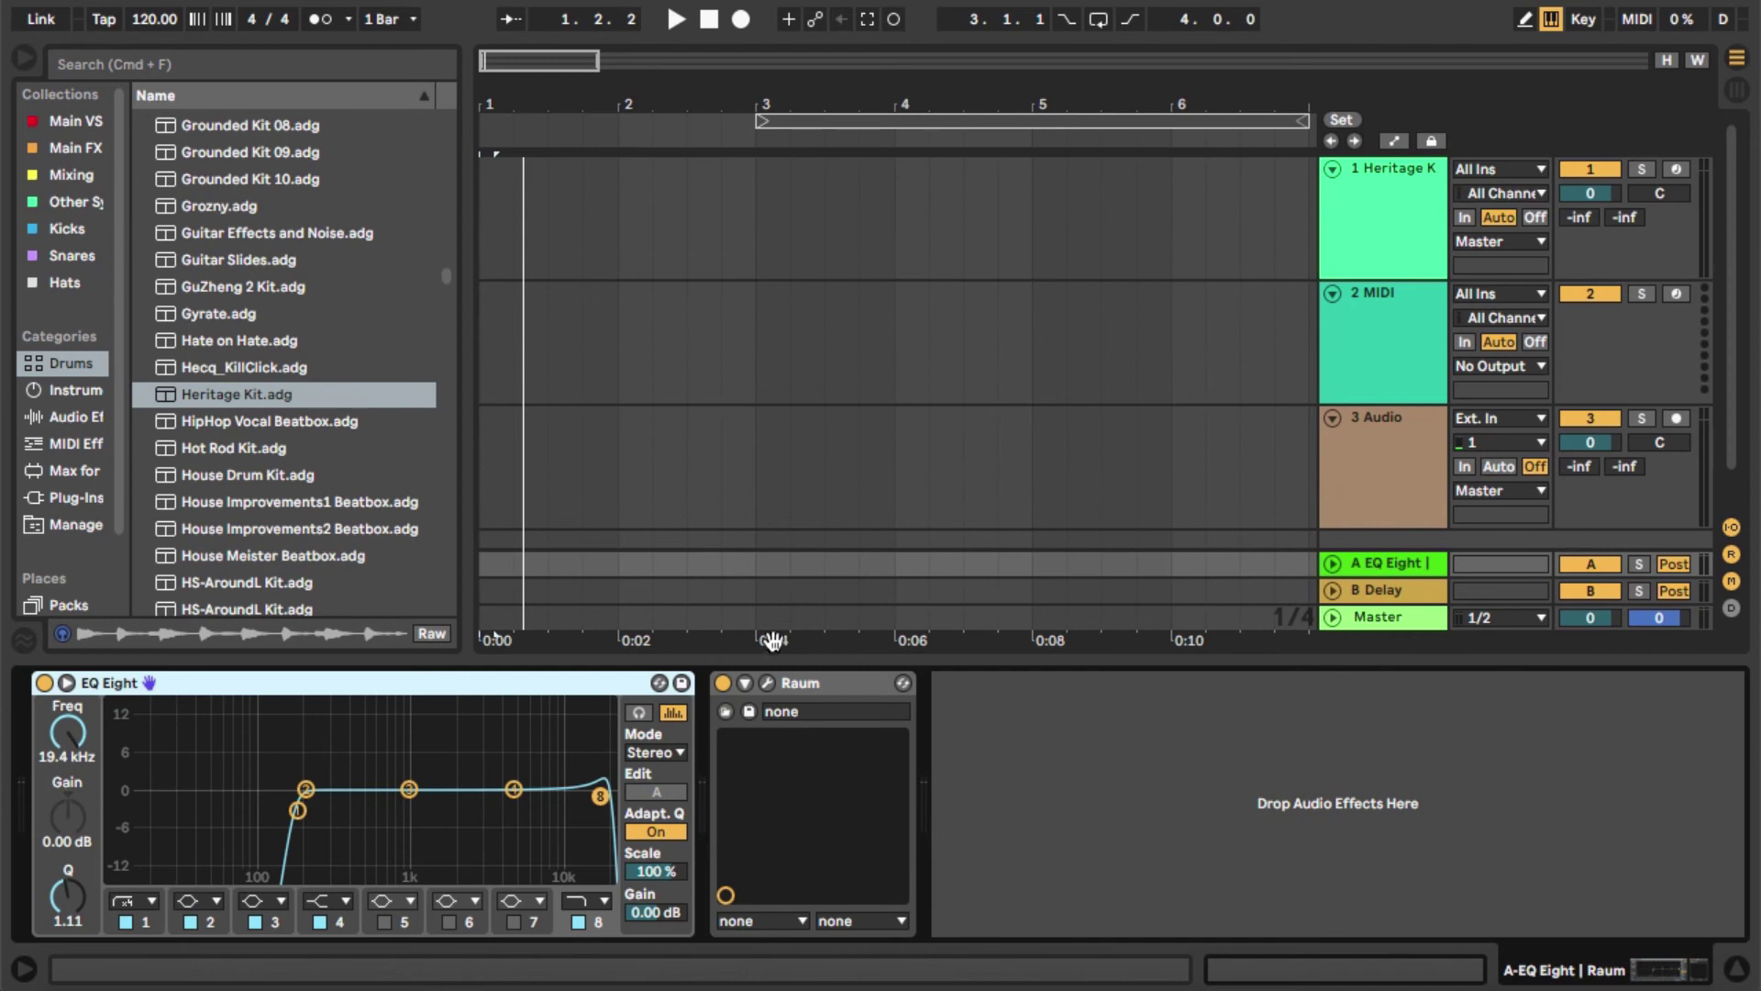
{"action": "left_click", "coordinate": [835, 686]}
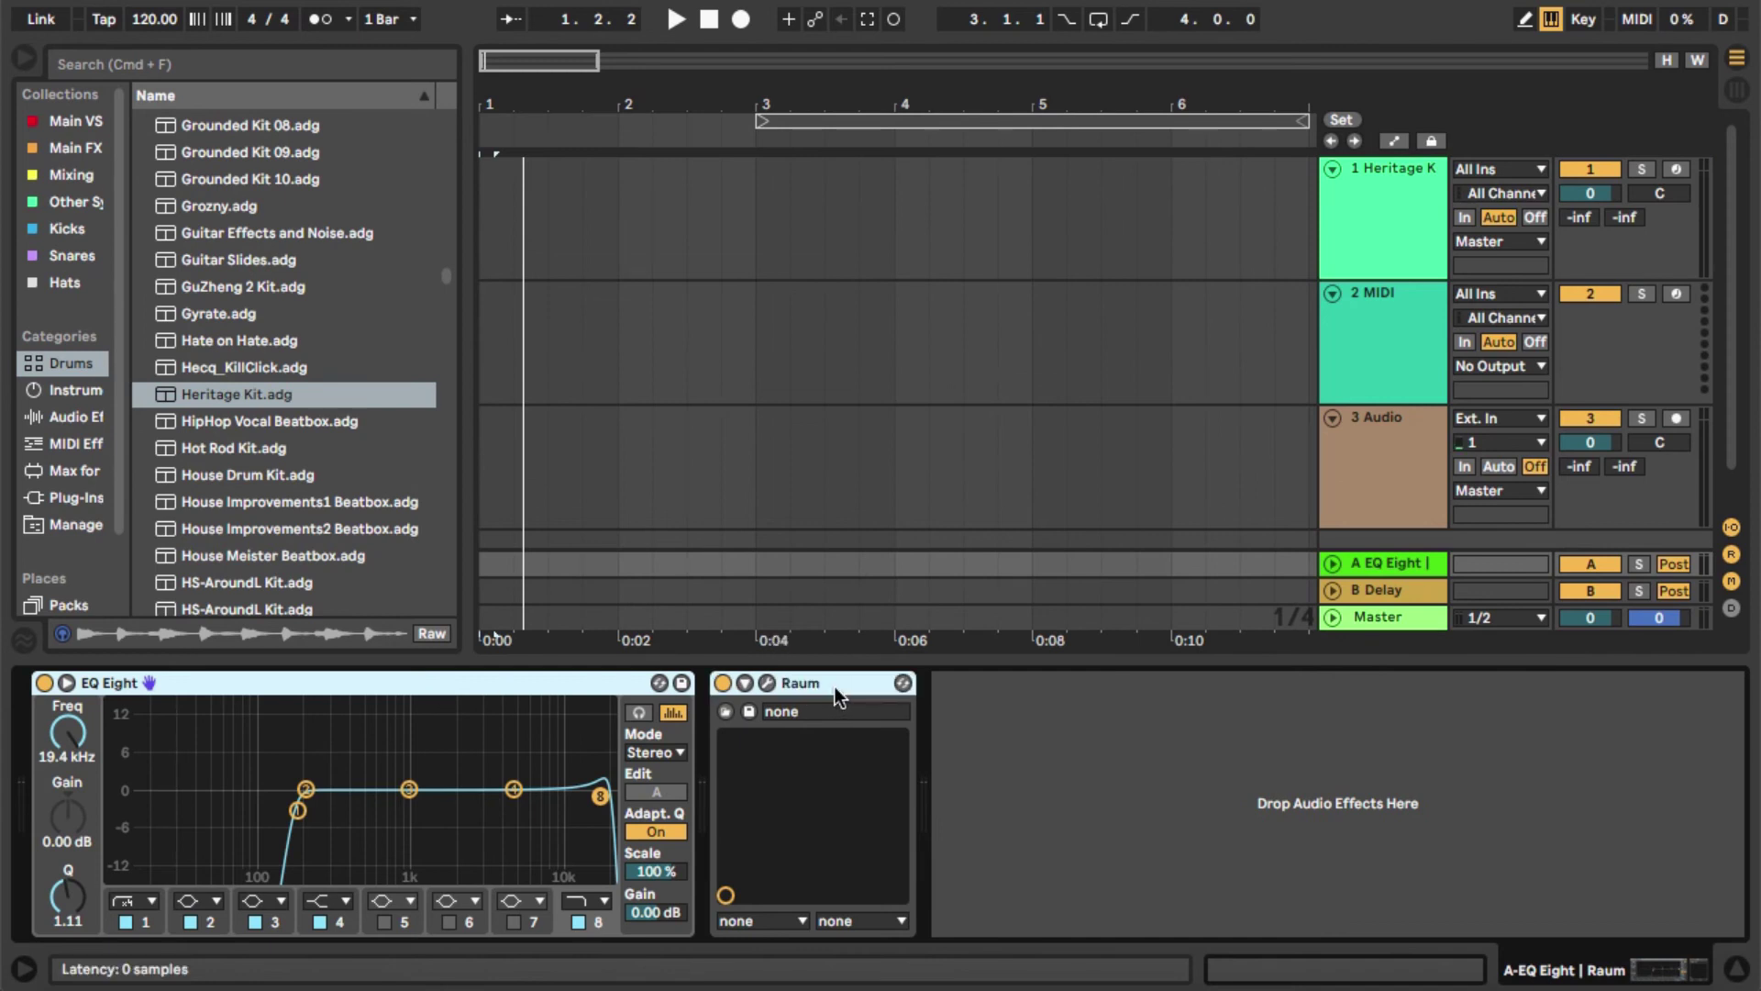
{"action": "left_click", "coordinate": [1412, 201]}
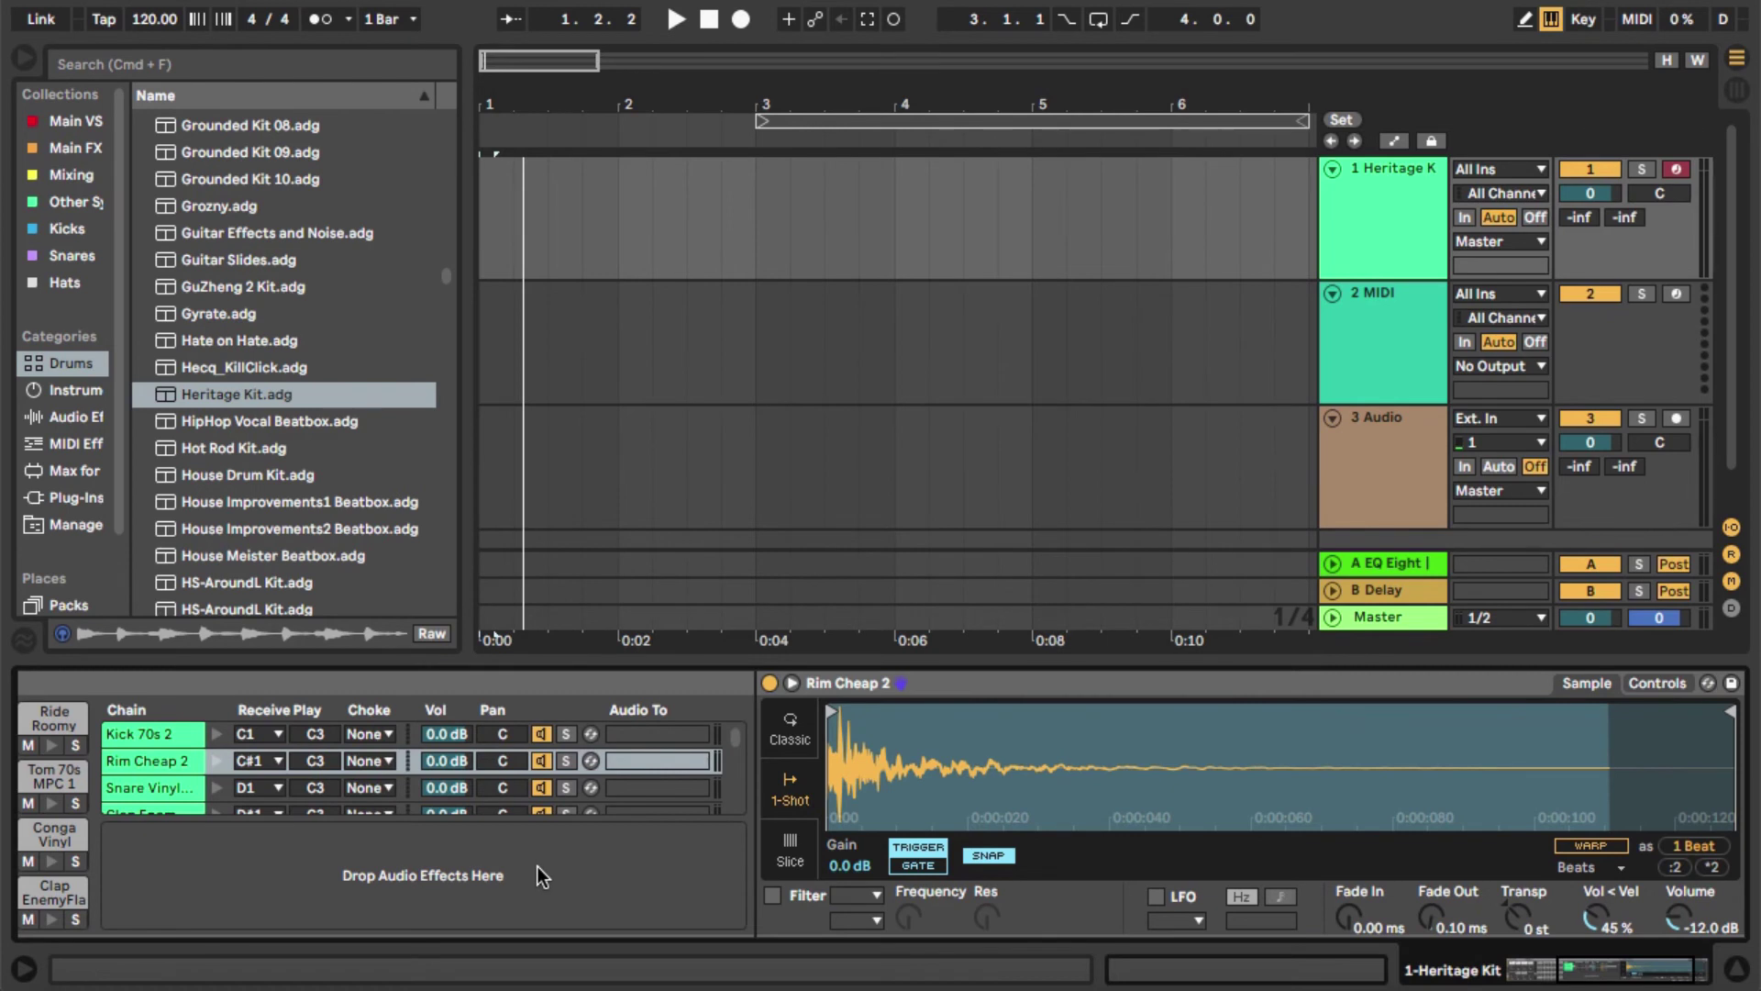
{"action": "key", "text": "super+v"}
{"action": "scroll", "coordinate": [537, 866], "scroll_direction": "left", "scroll_amount": 6}
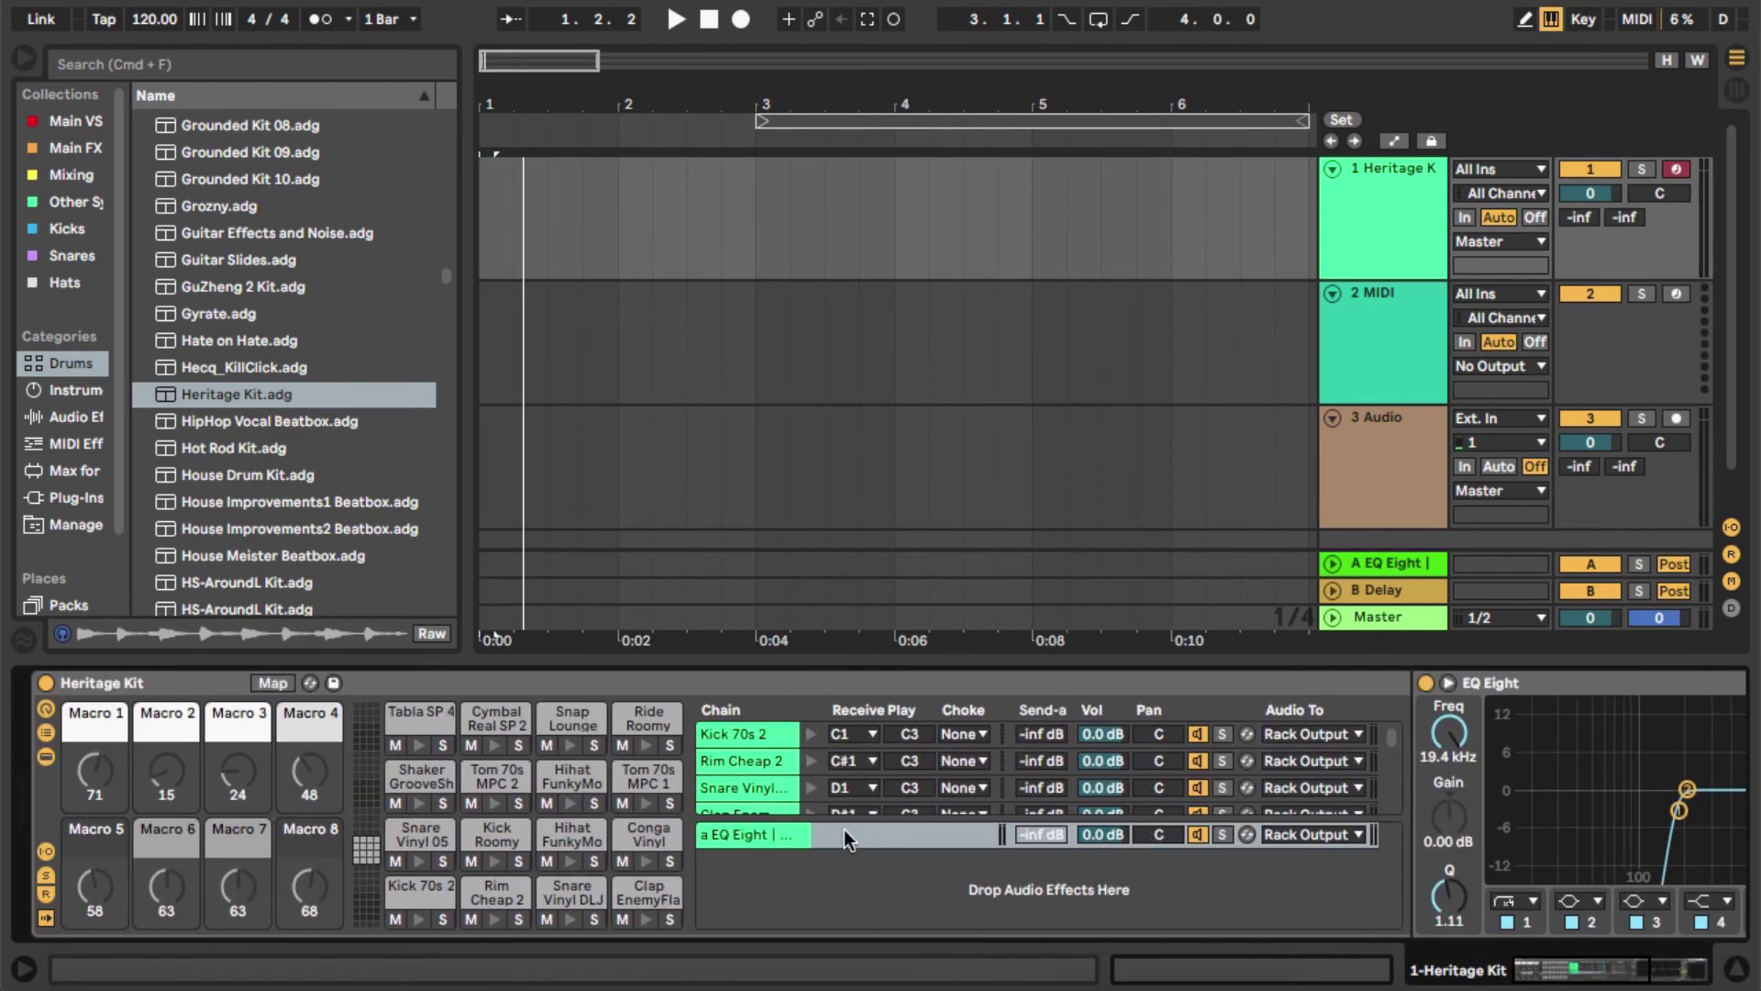
{"action": "left_click", "coordinate": [842, 835]}
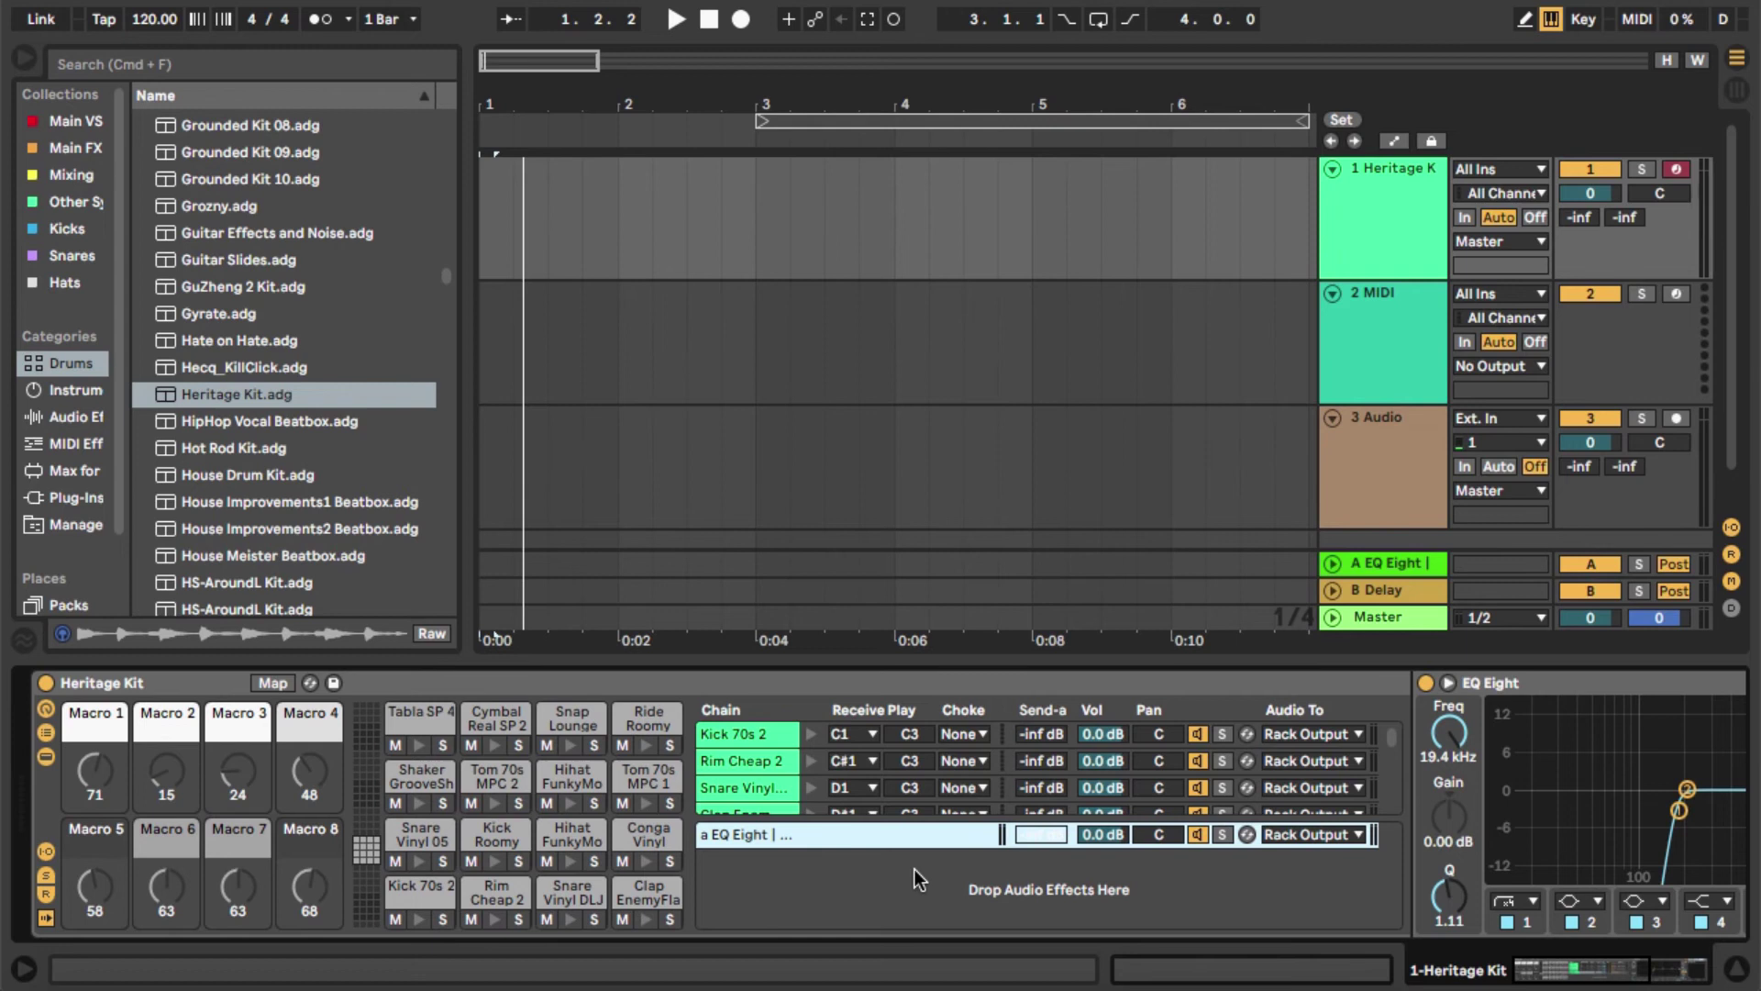
{"action": "scroll", "coordinate": [915, 868], "scroll_direction": "right", "scroll_amount": 8}
{"action": "scroll", "coordinate": [1171, 873], "scroll_direction": "left", "scroll_amount": 8}
- Audition the kick, rim and snare pads, and set the Snare Vinyl chain's send a to -16.0 dB
{"action": "key", "text": "a"}
{"action": "key", "text": "w"}
{"action": "key", "text": "s"}
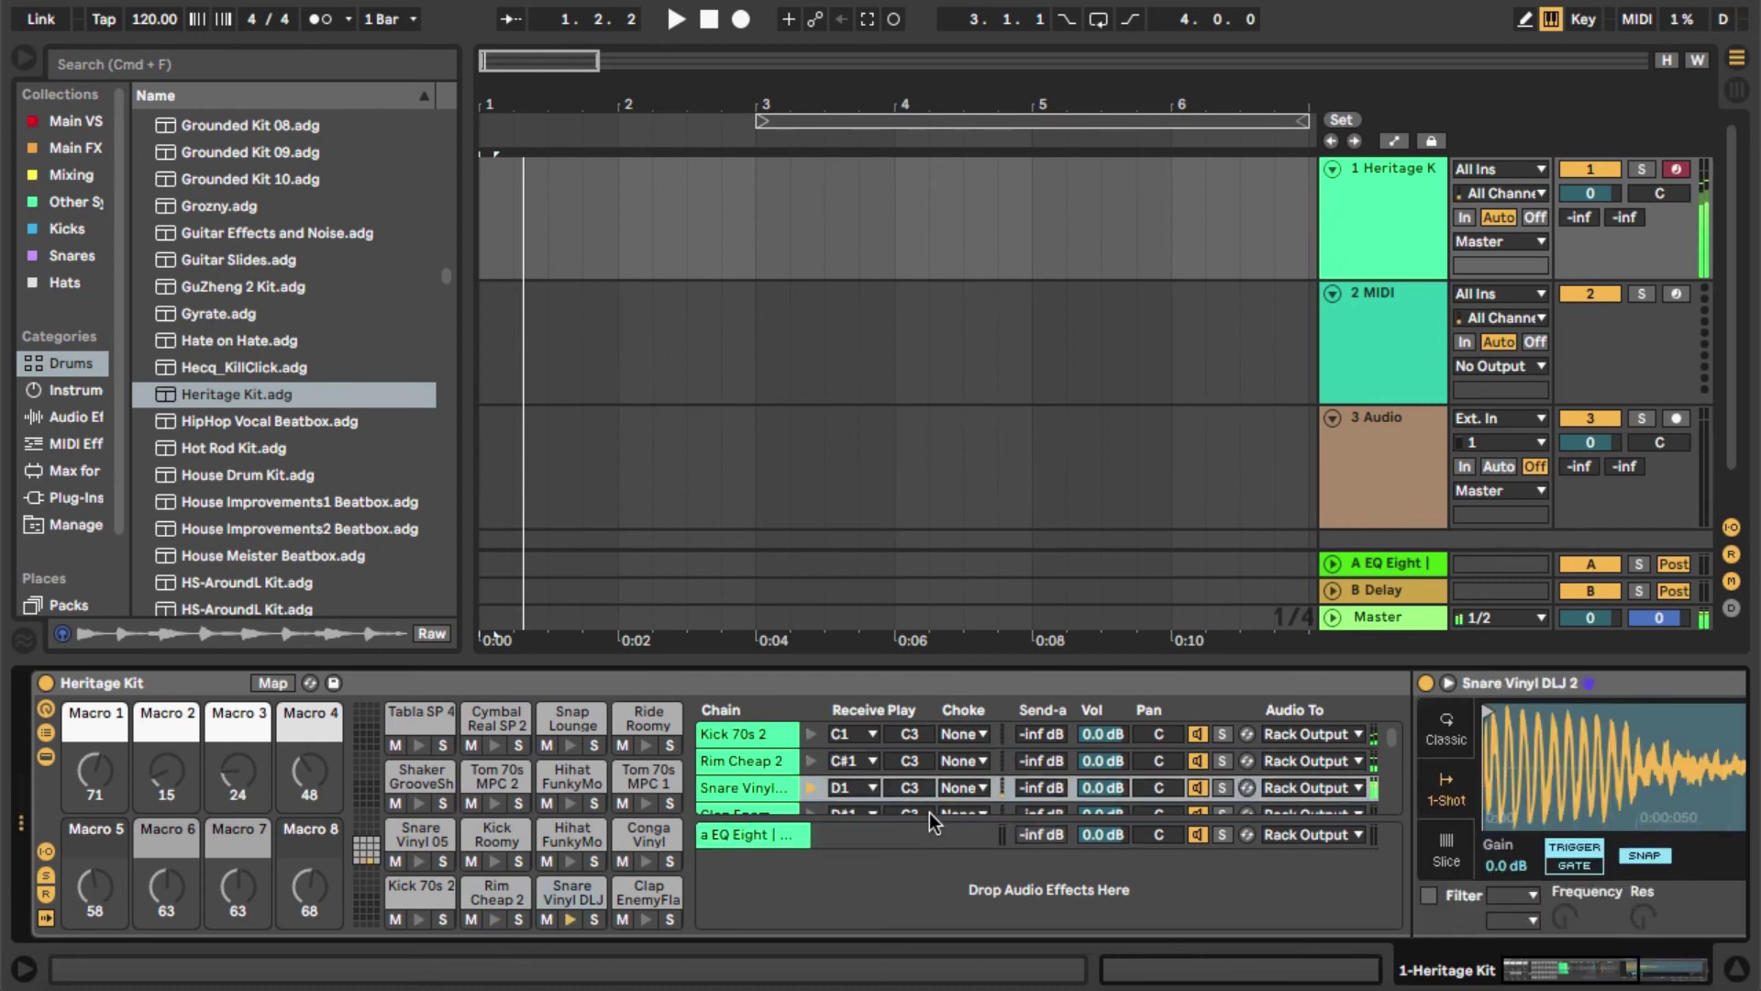
{"action": "left_click", "coordinate": [1036, 787]}
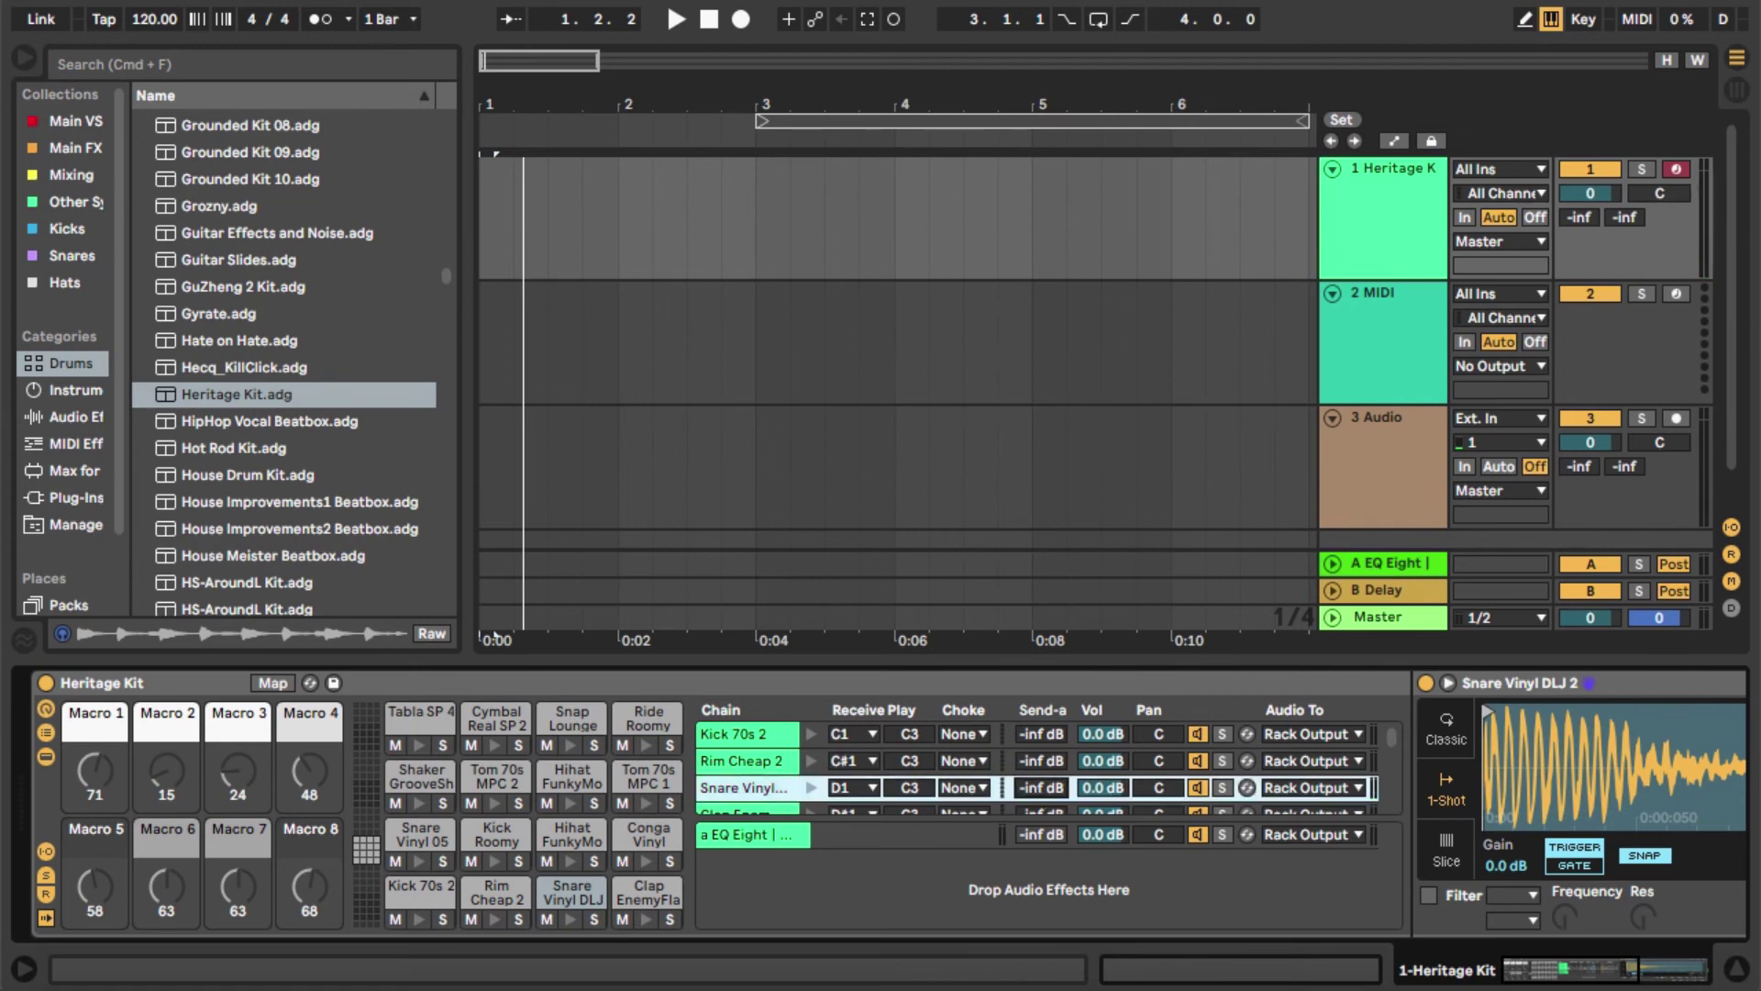
{"action": "key", "text": "s"}
{"action": "mouse_move", "coordinate": [1039, 787]}
{"action": "left_mouse_down"}
{"action": "mouse_move", "coordinate": [1039, 743]}
{"action": "mouse_move", "coordinate": [1037, 768]}
{"action": "left_mouse_up"}
{"action": "key", "text": "s"}
{"action": "key", "text": "s"}
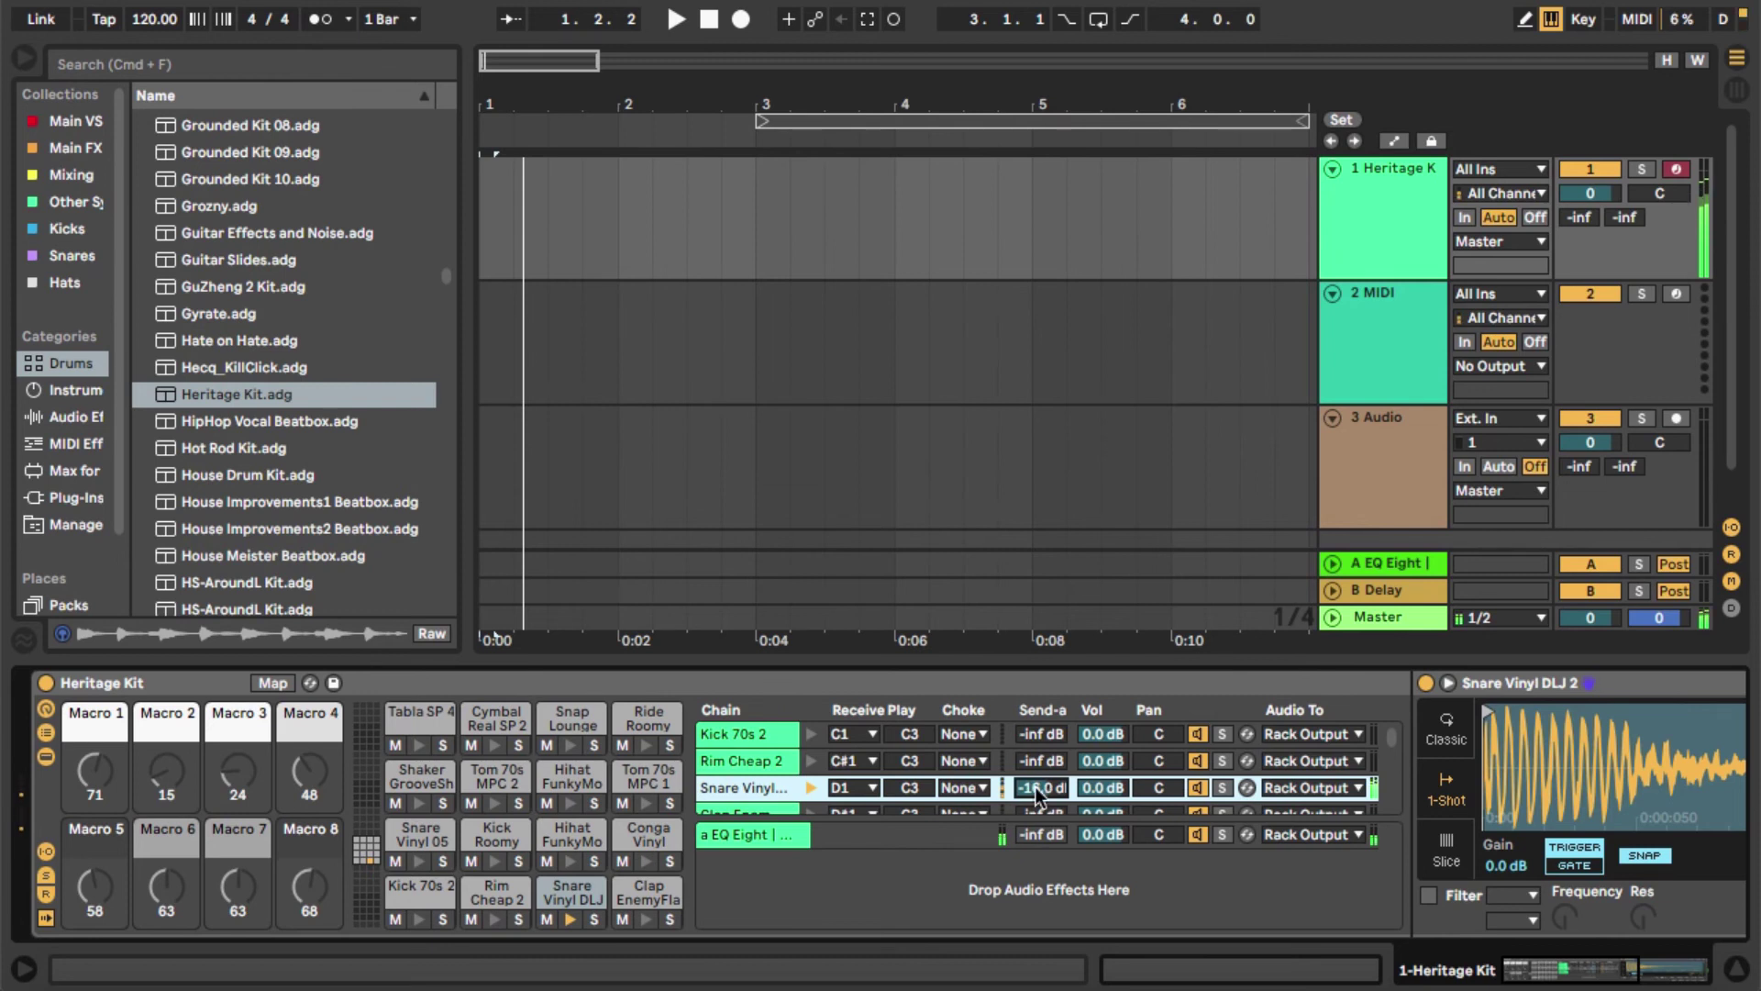
- Play the kick, rim and snare pads in alternation to compare the dry sounds with the reverb-sent snare
{"action": "key", "text": "a"}
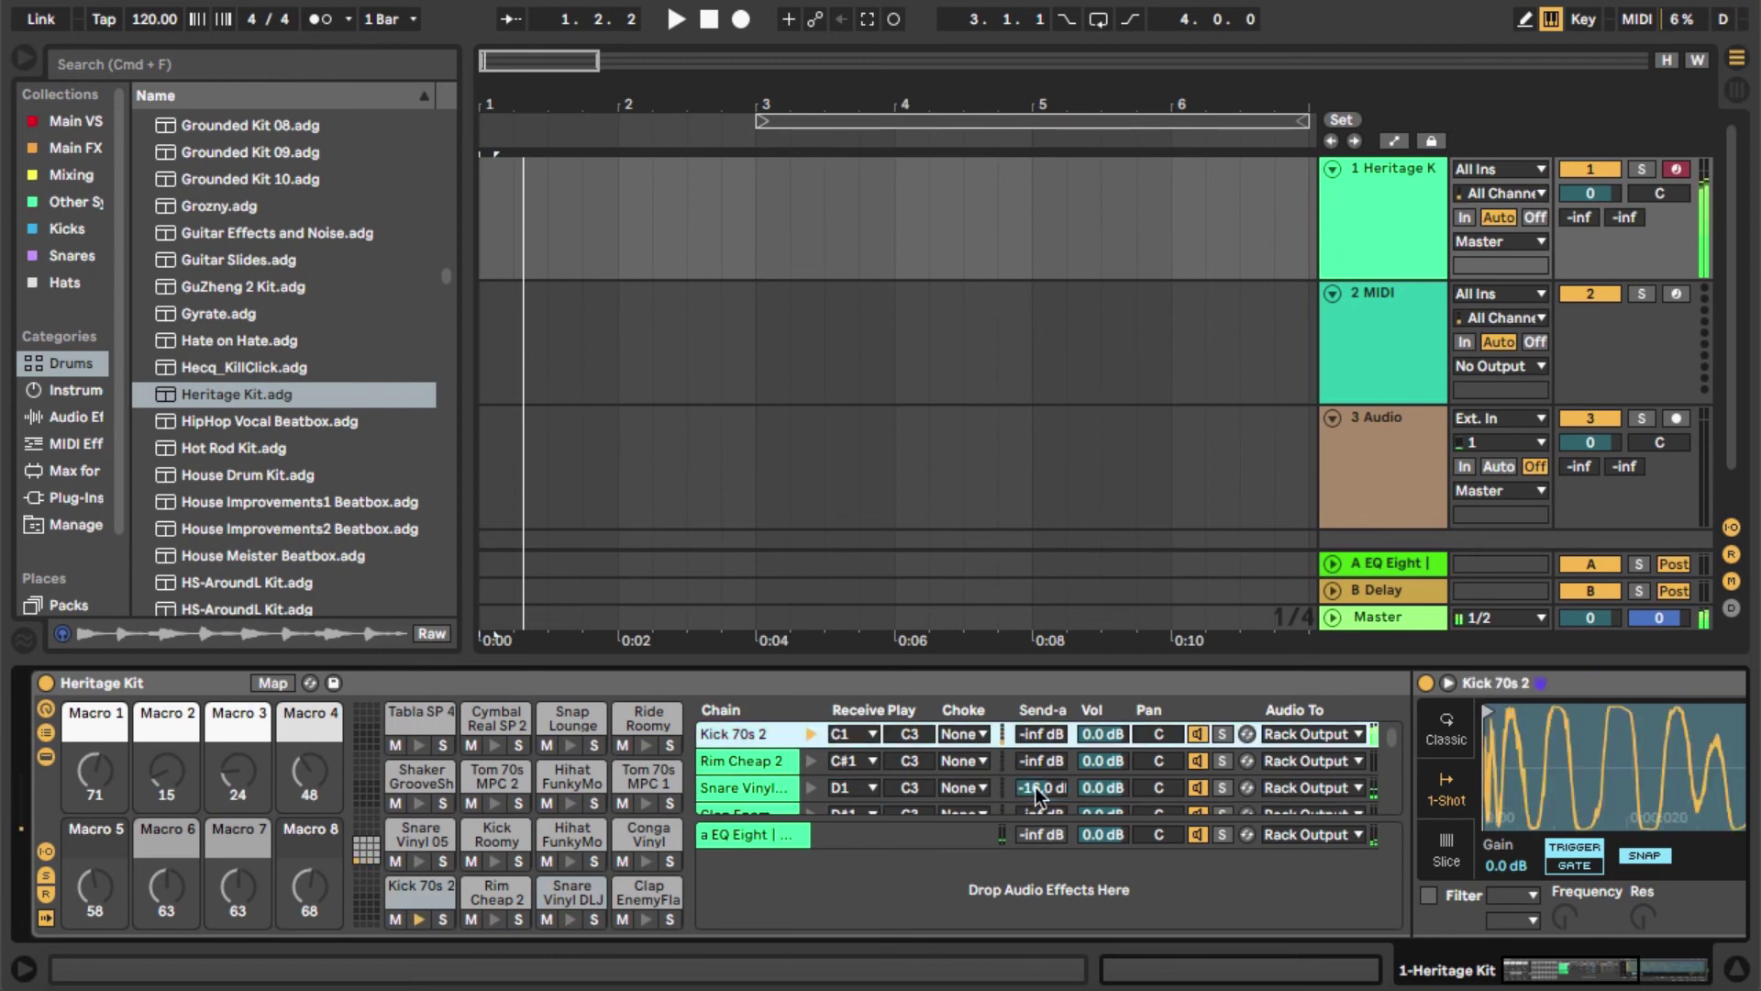
{"action": "key", "text": "w"}
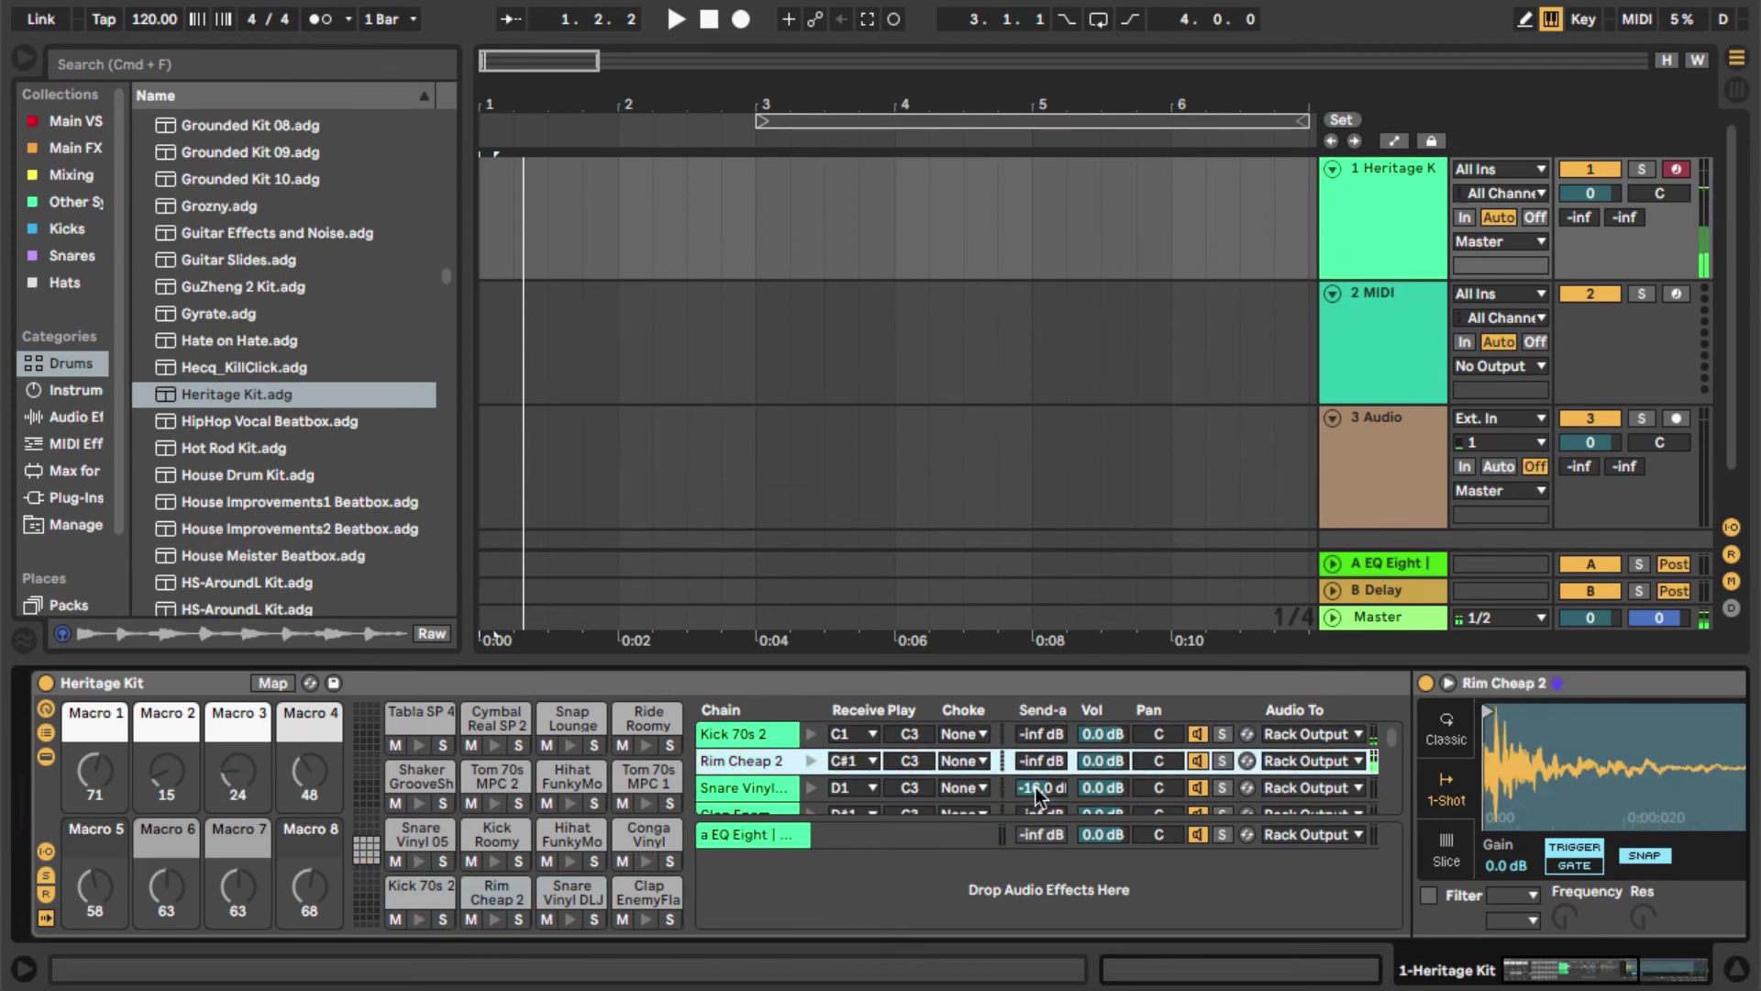
{"action": "key", "text": "a"}
{"action": "key", "text": "w"}
{"action": "key", "text": "s"}
{"action": "key", "text": "w"}
{"action": "key", "text": "s"}
{"action": "key", "text": "s"}
{"action": "key", "text": "w"}
{"action": "key", "text": "a"}
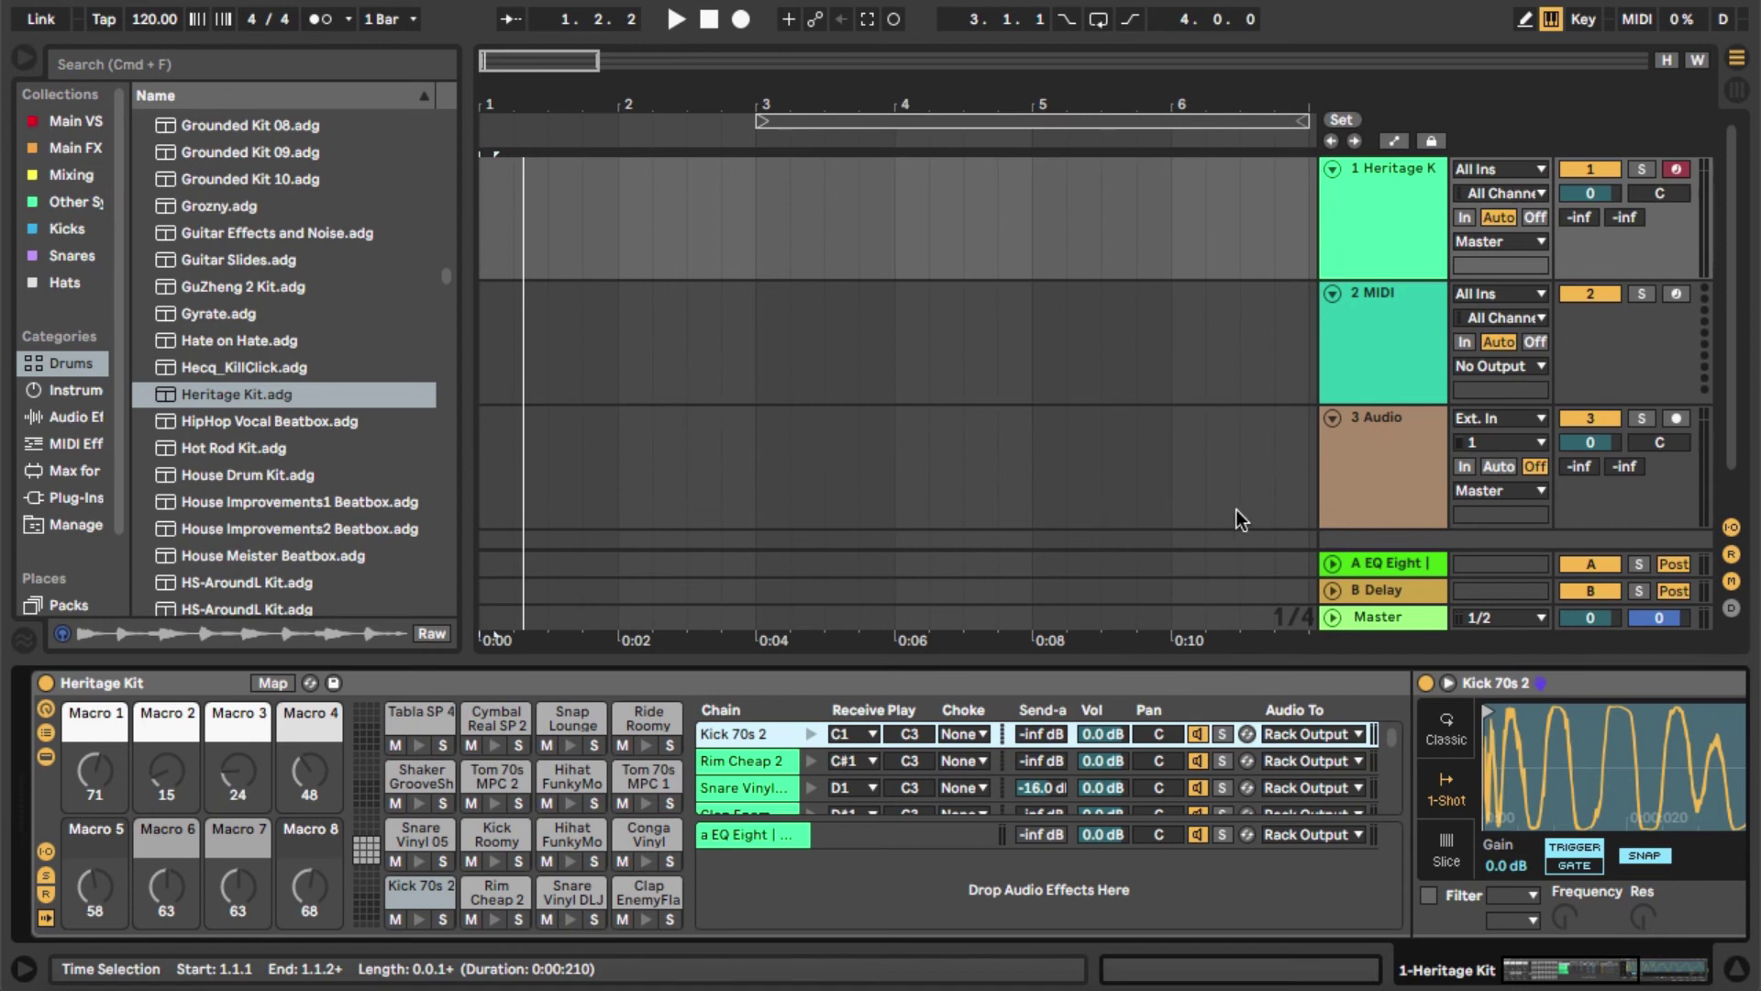
- Review the EQ Eight and Raum devices on return track A, and go back to the Heritage Kit rack's chains
{"action": "left_click", "coordinate": [1390, 564]}
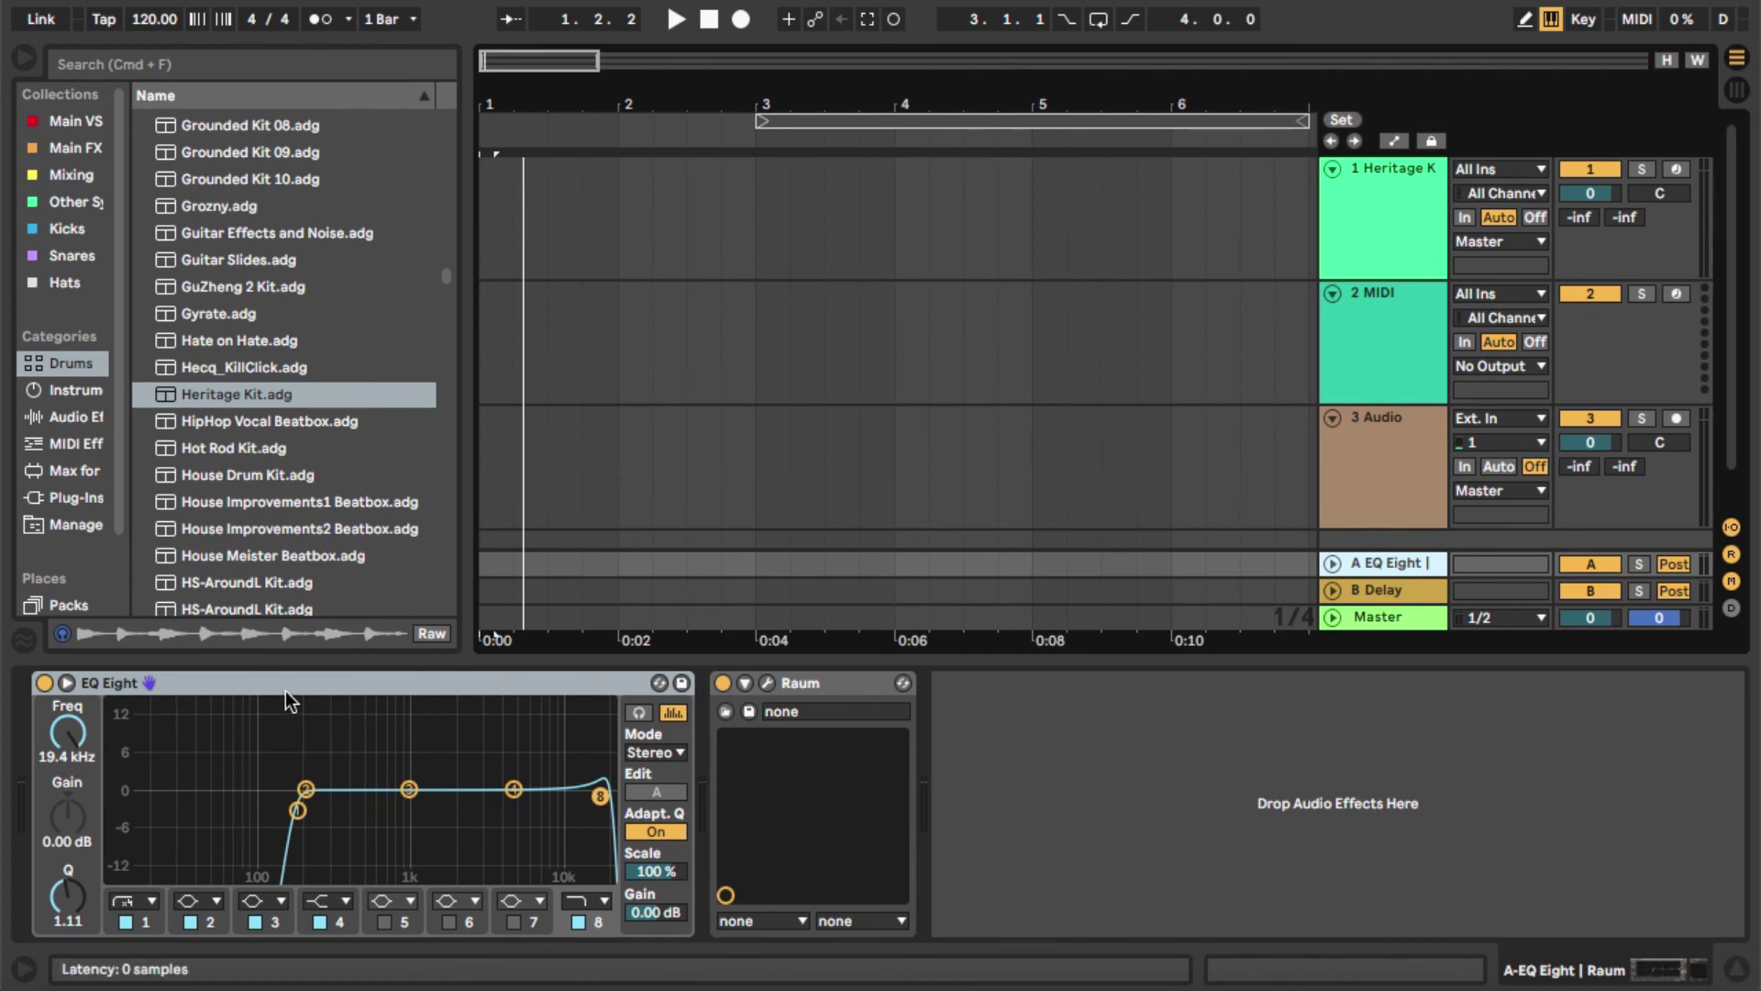
{"action": "left_click", "coordinate": [190, 684]}
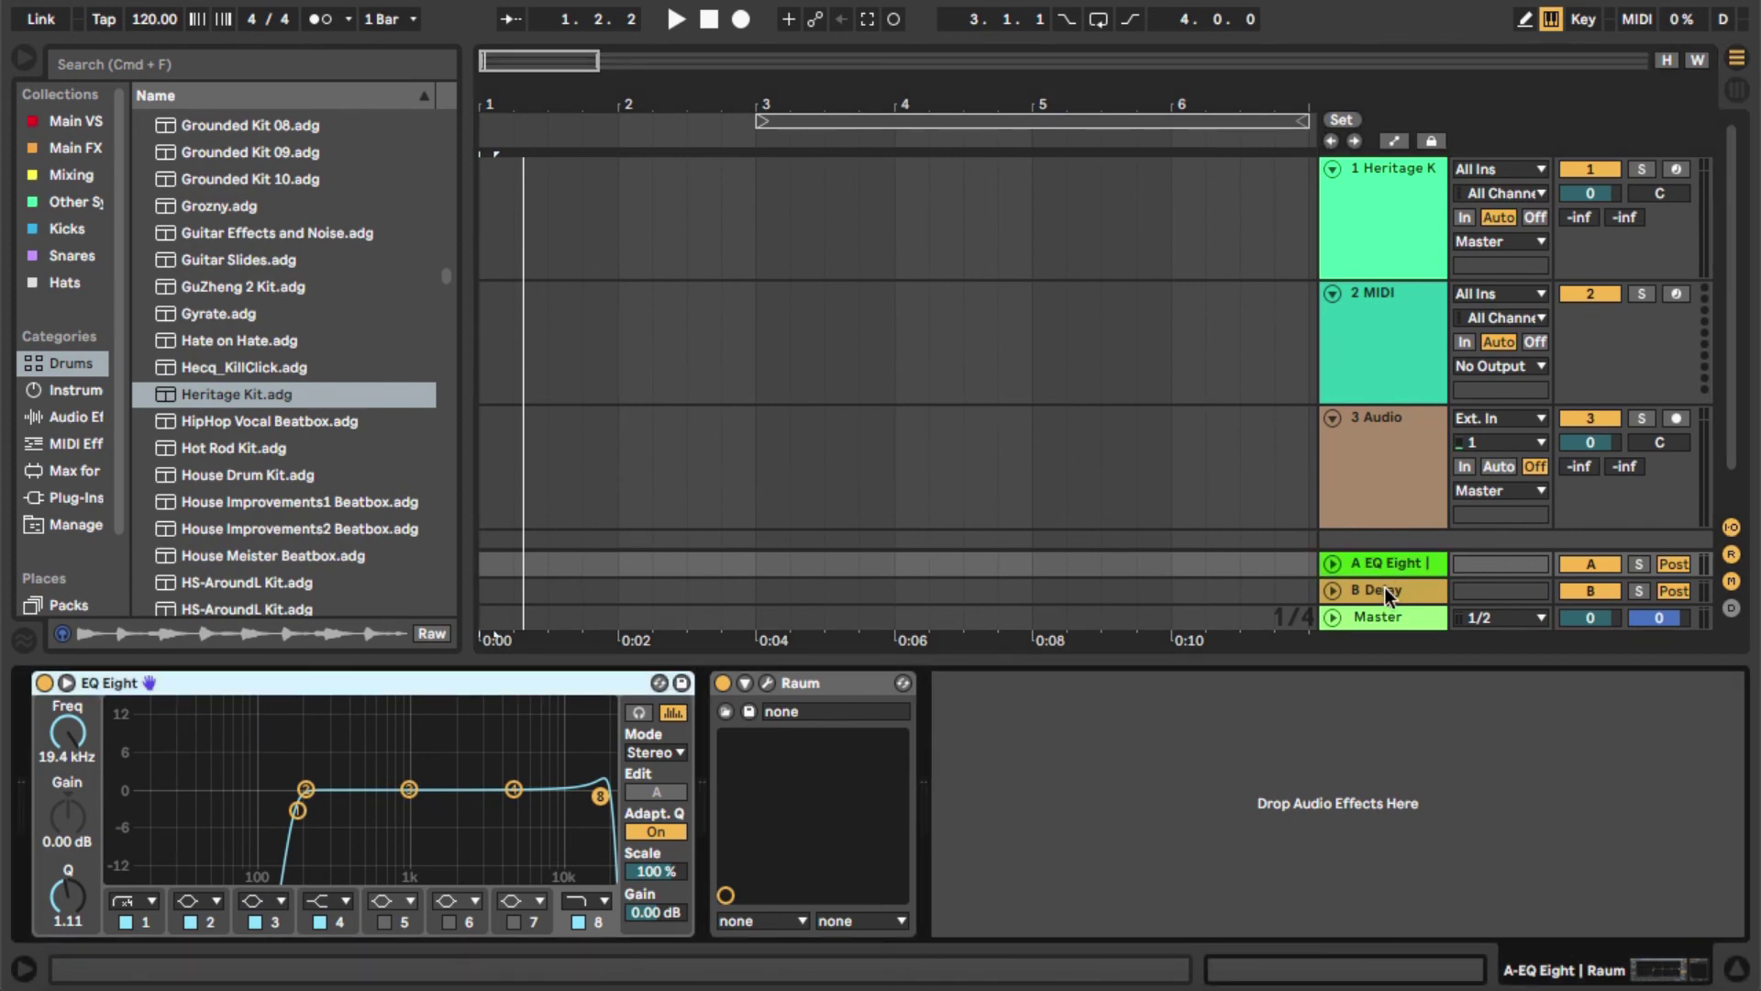
{"action": "left_click", "coordinate": [1383, 246]}
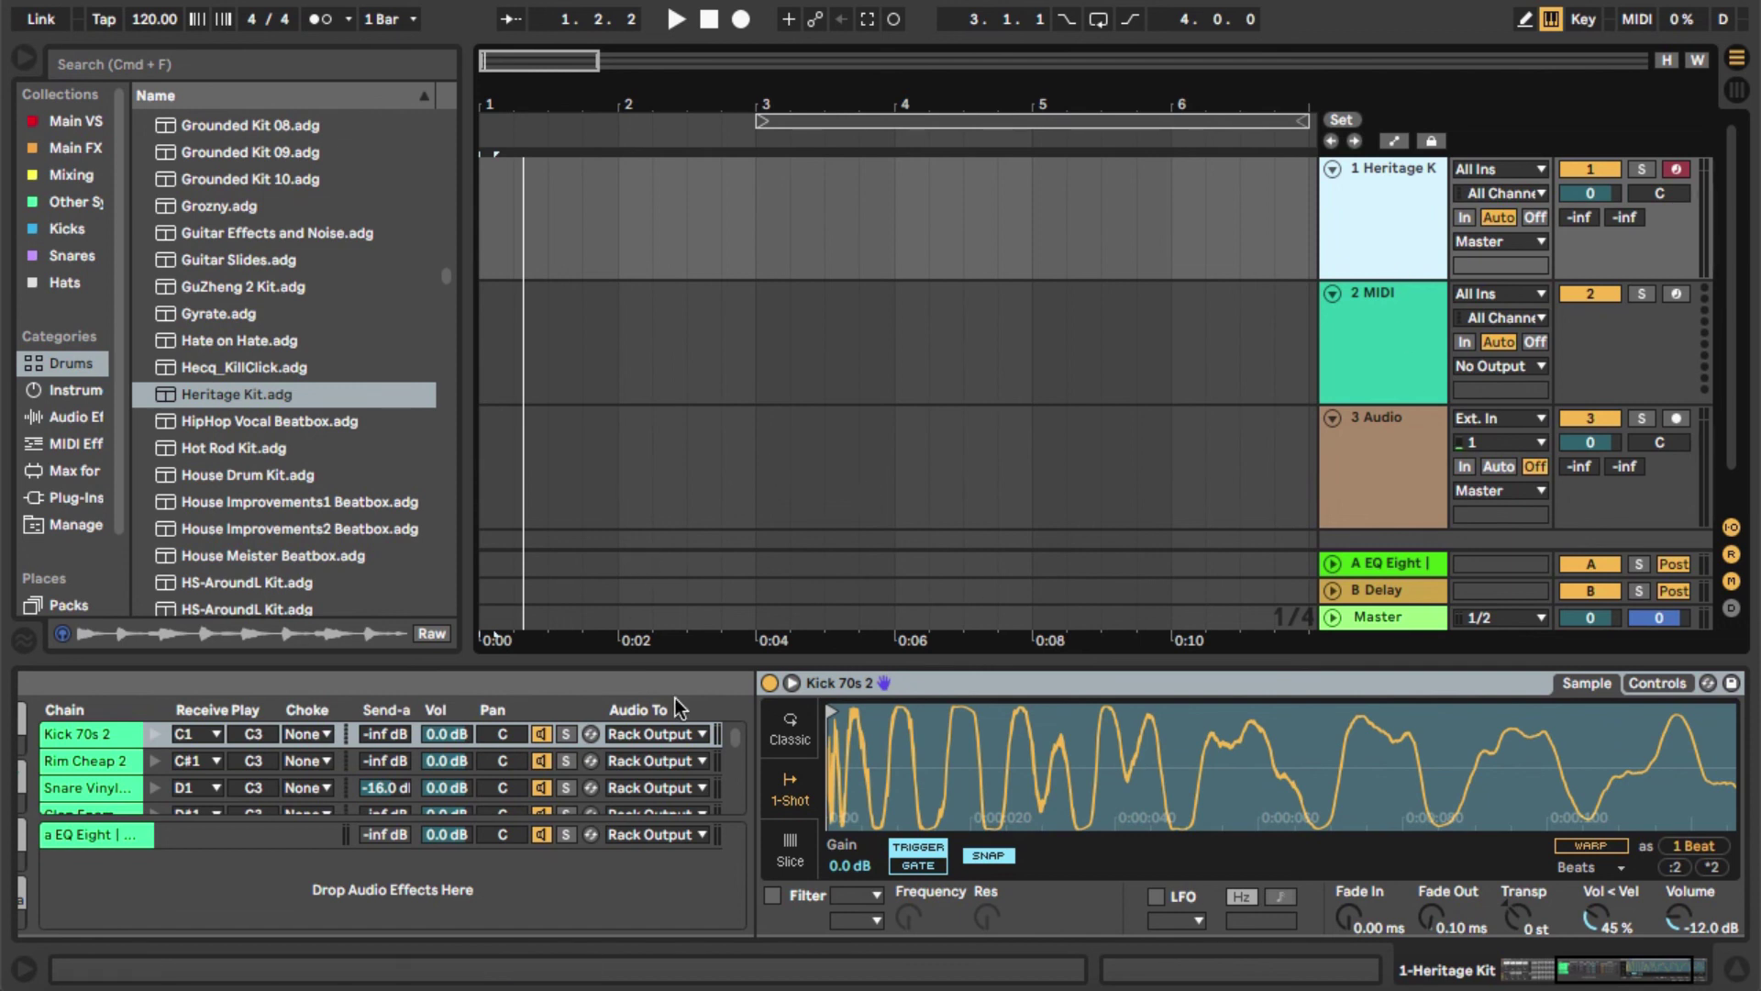
{"action": "left_click", "coordinate": [664, 883]}
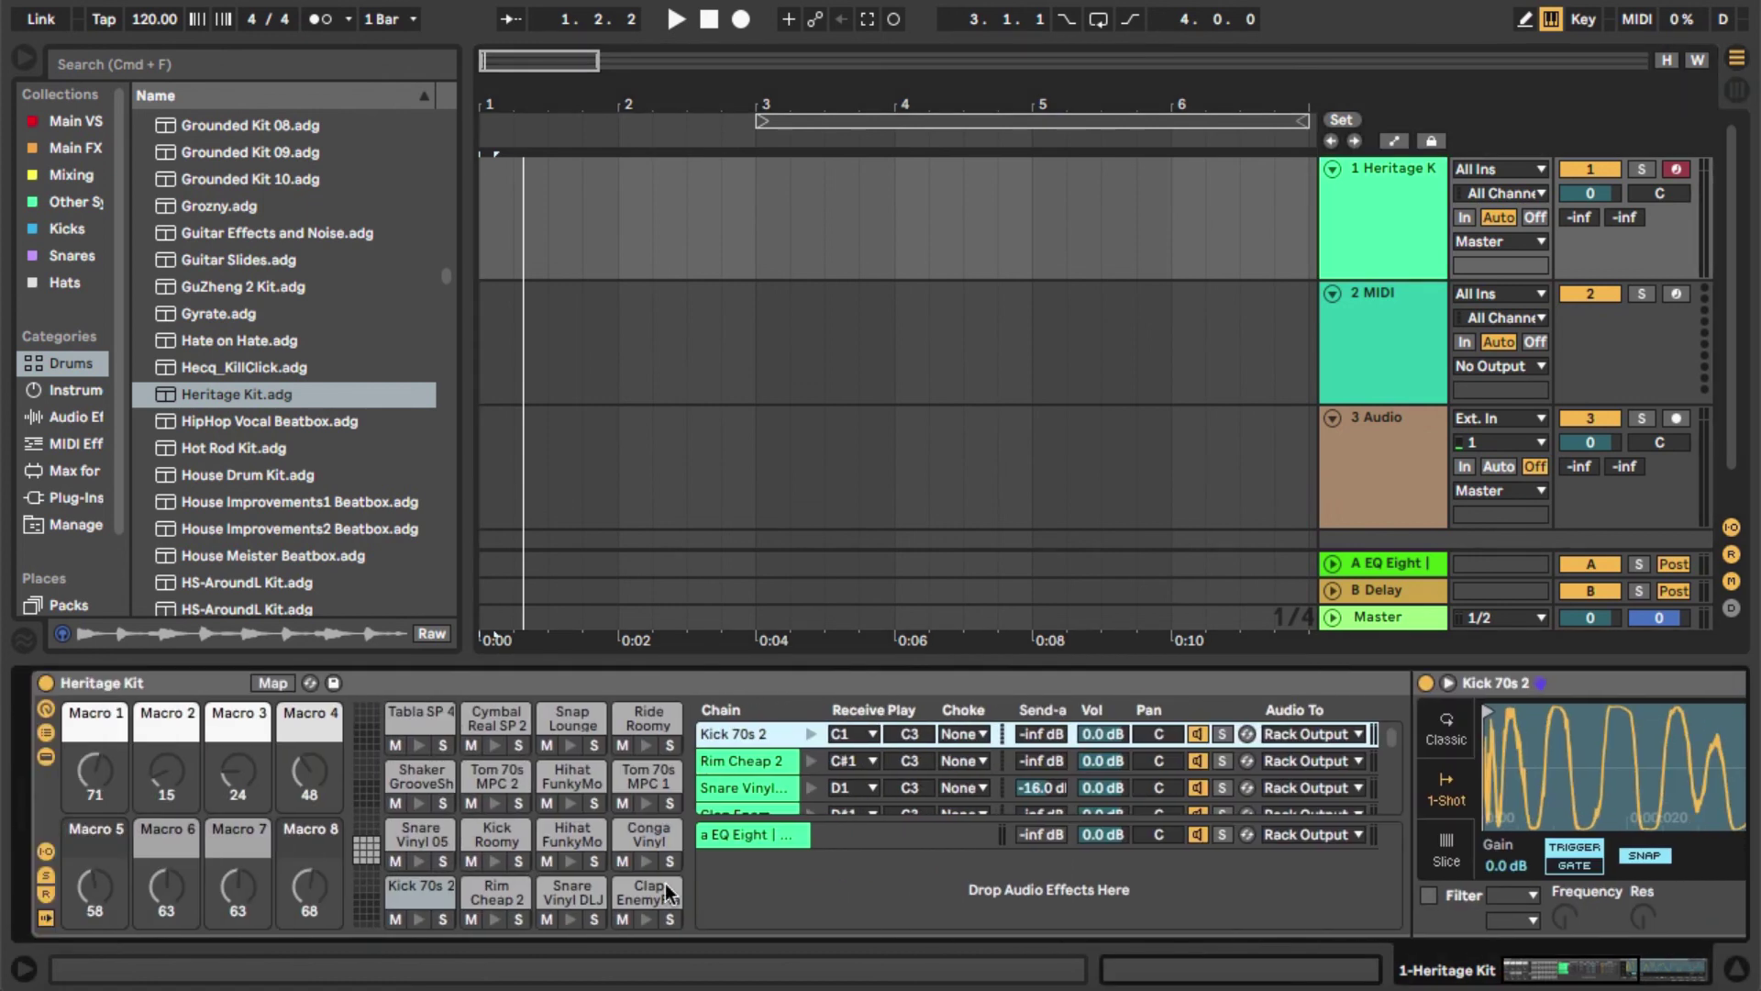